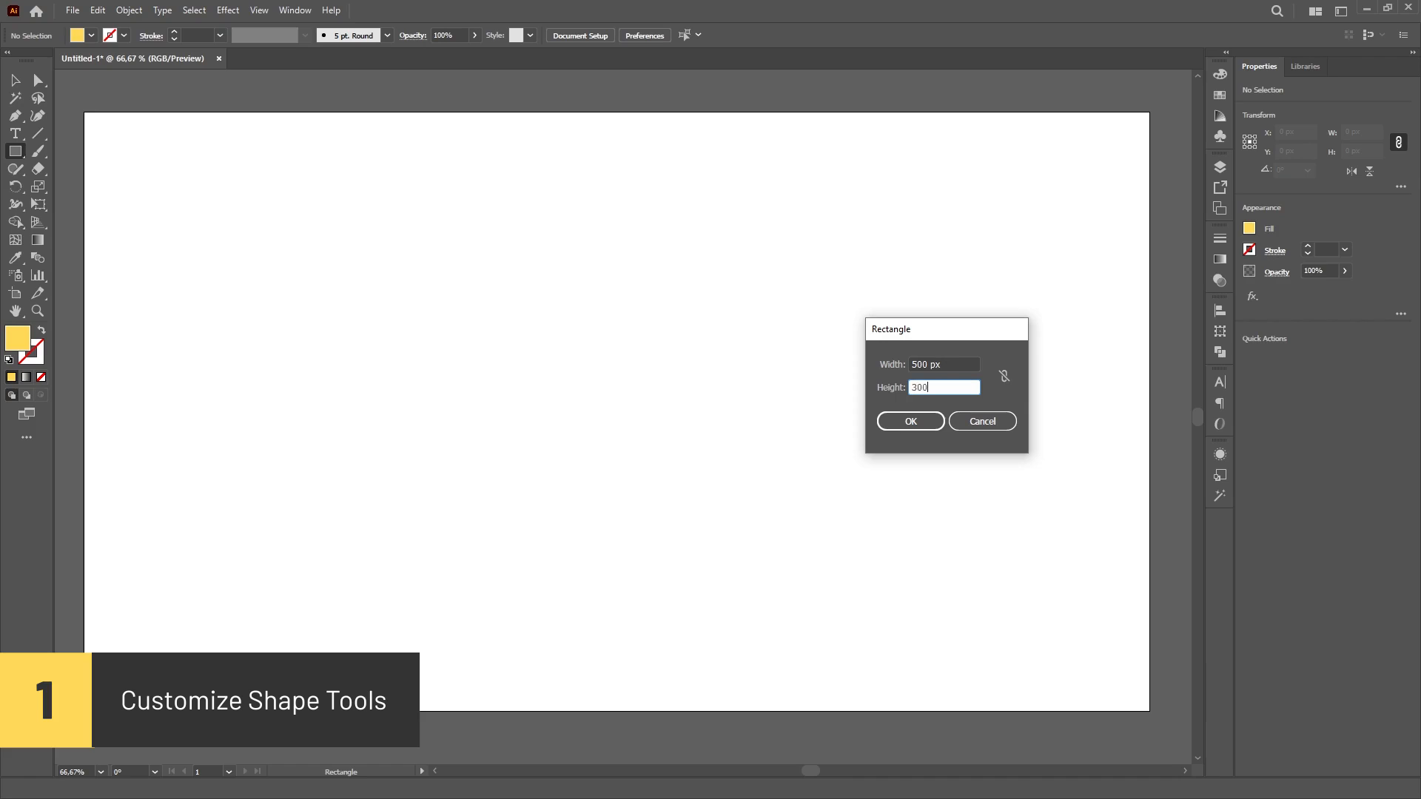
Create a rectangle 500 px wide and 300 px high with the Rectangle tool.
left_click(917, 424)
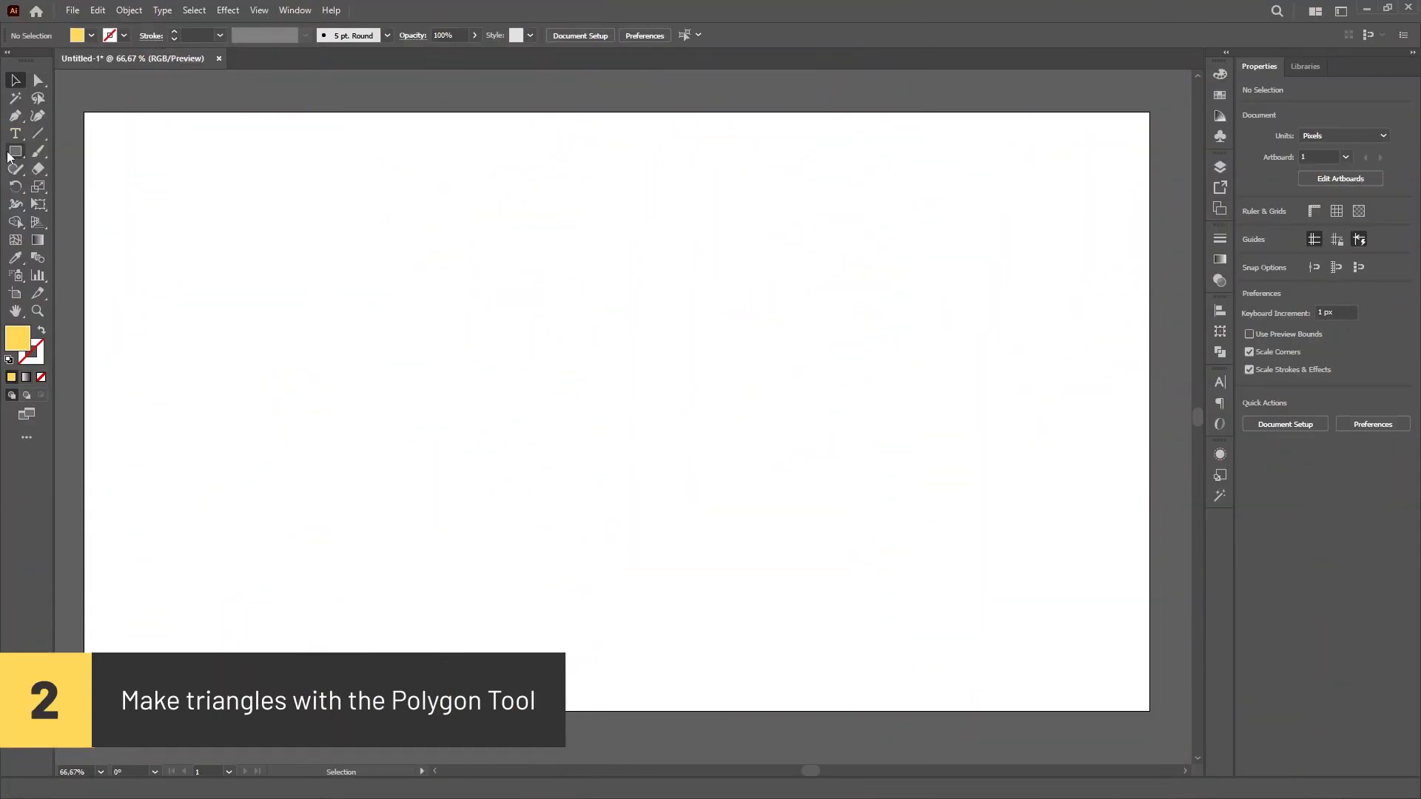
Draw a yellow triangle about 384 by 332 px with the Star tool reduced to three points.
left_click_drag(15, 158, 101, 221)
left_click_drag(384, 381, 514, 407)
key("Down")
key("Down")
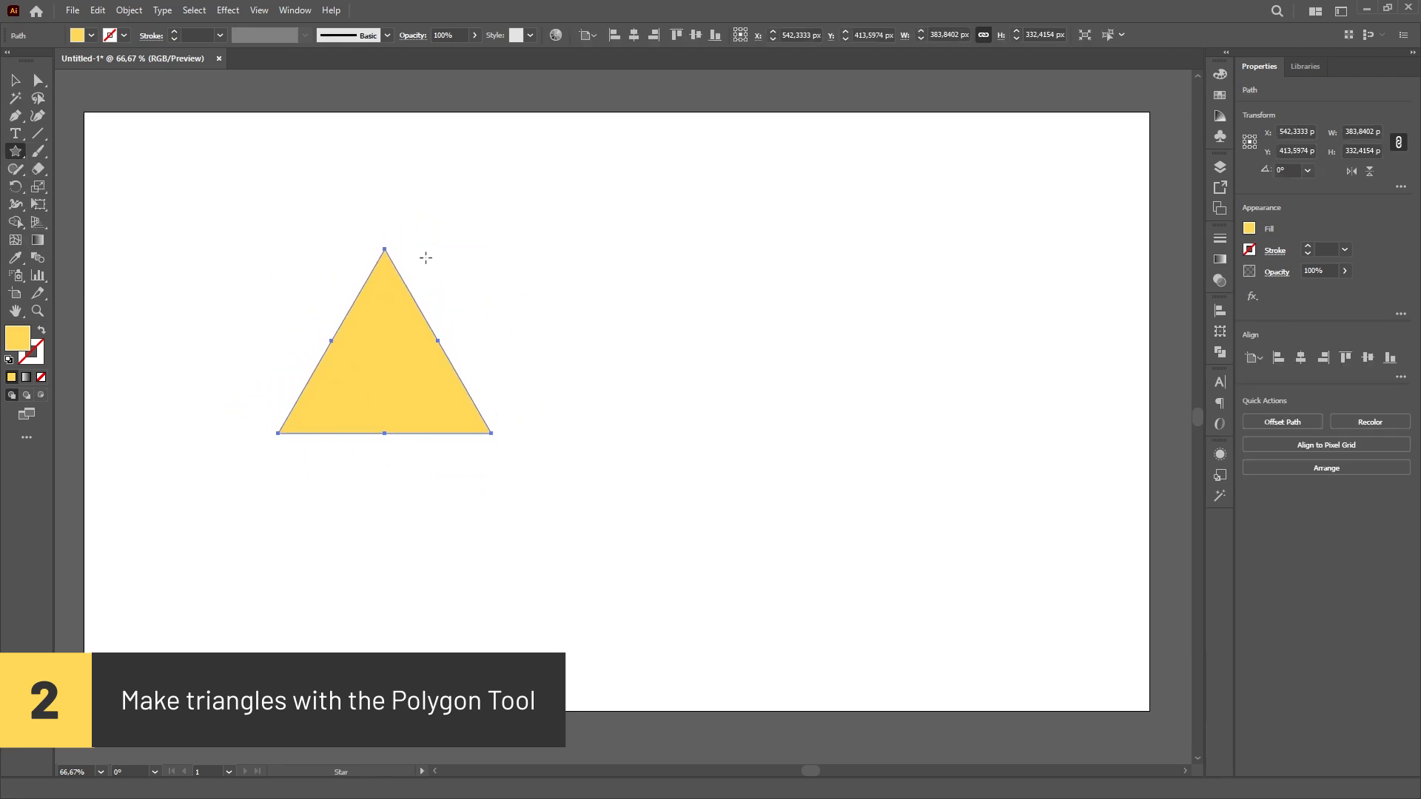
Draw a second triangle to the right of the first with the Polygon tool reduced to three sides.
left_click_drag(18, 156, 102, 205)
mouse_move(766, 361)
left_mouse_down()
mouse_move(905, 436)
mouse_move(878, 434)
left_mouse_up()
key("Down")
key("Down")
key("Down")
Select both triangles with the Direct Selection tool to compare their anchor points.
key("v")
left_click(745, 533)
key("a")
left_click_drag(964, 187, 250, 511)
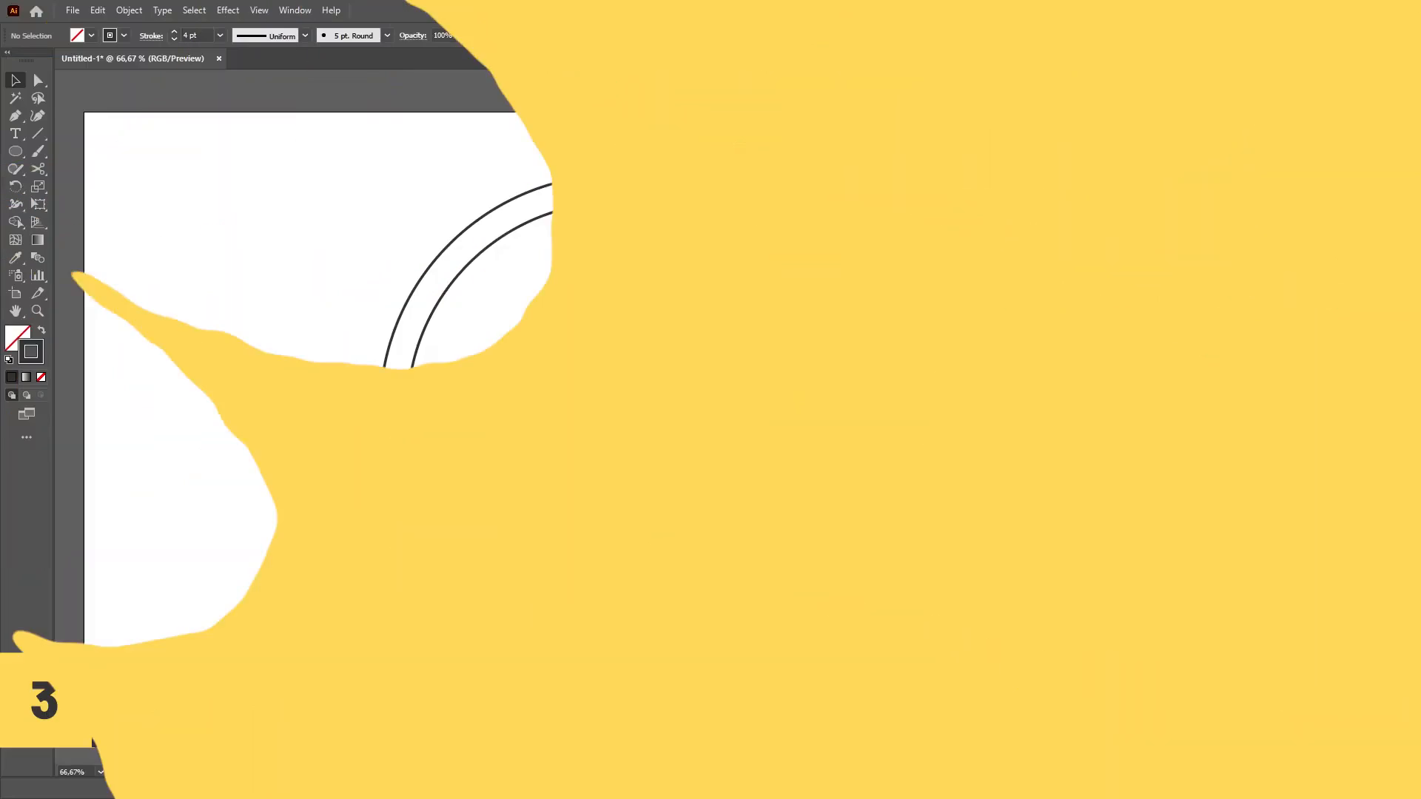
Select the concentric circles and convert them into guides.
left_click_drag(967, 269, 504, 518)
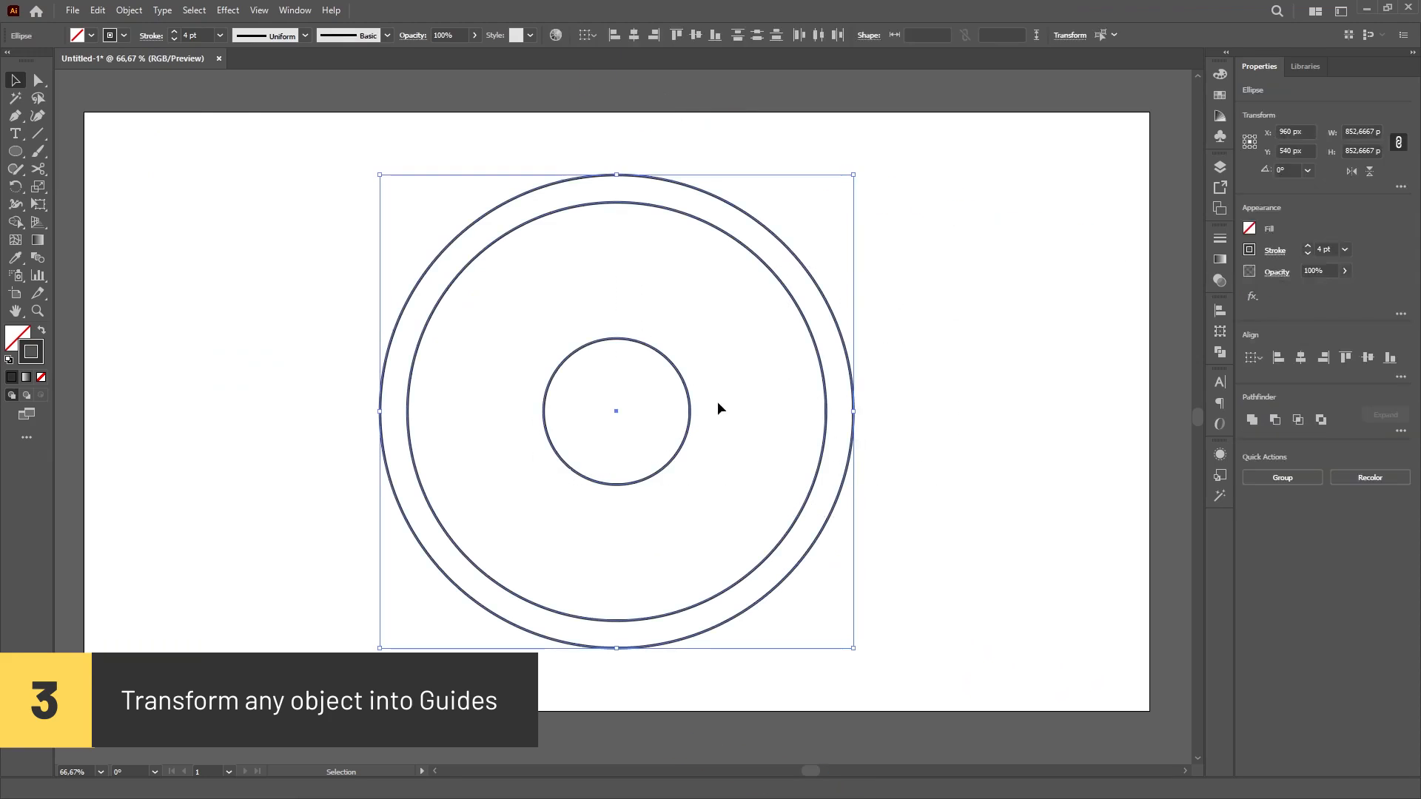
right_click(738, 386)
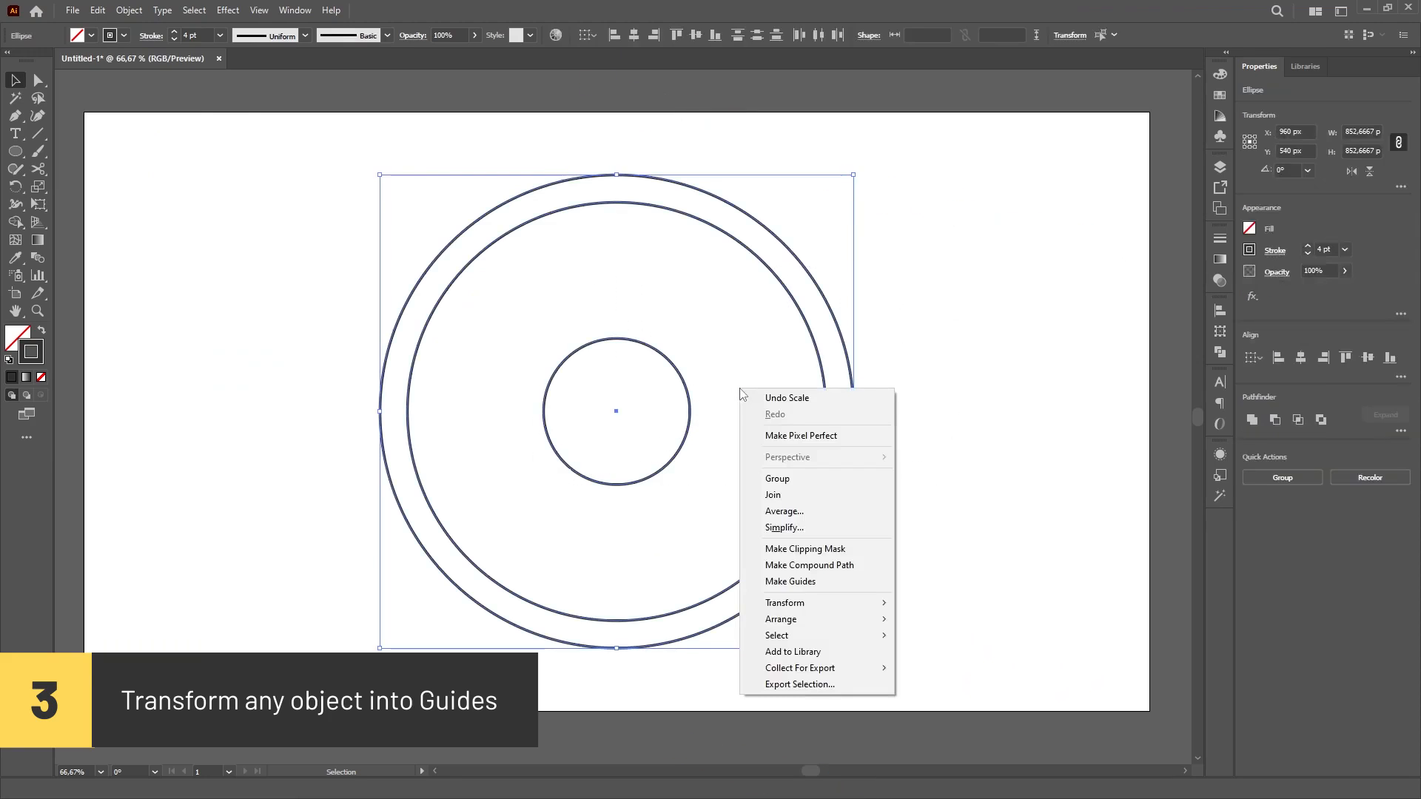
left_click(827, 581)
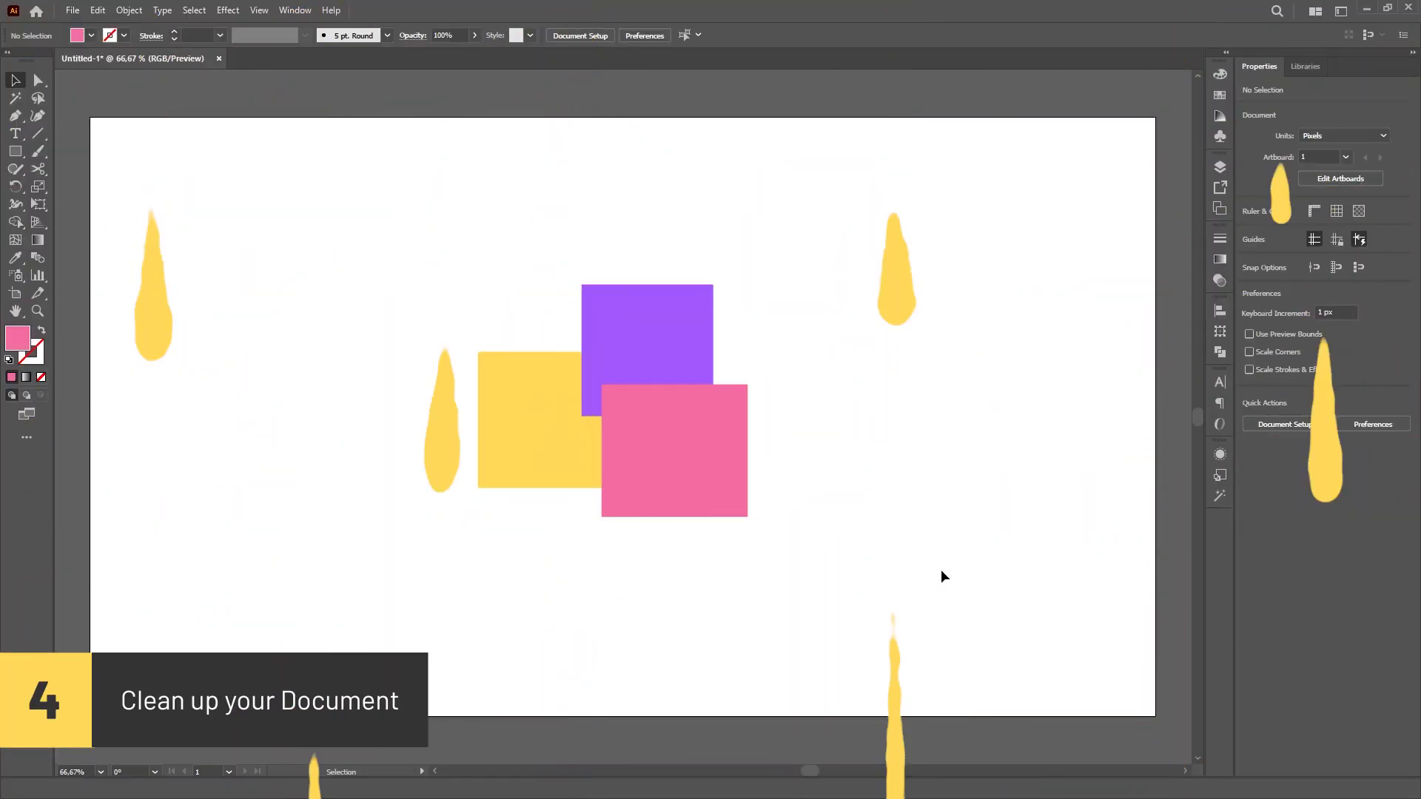
Clean up the document by deleting stray points, unpainted objects and empty text paths, checking by selecting everything.
left_click_drag(1001, 178, 276, 610)
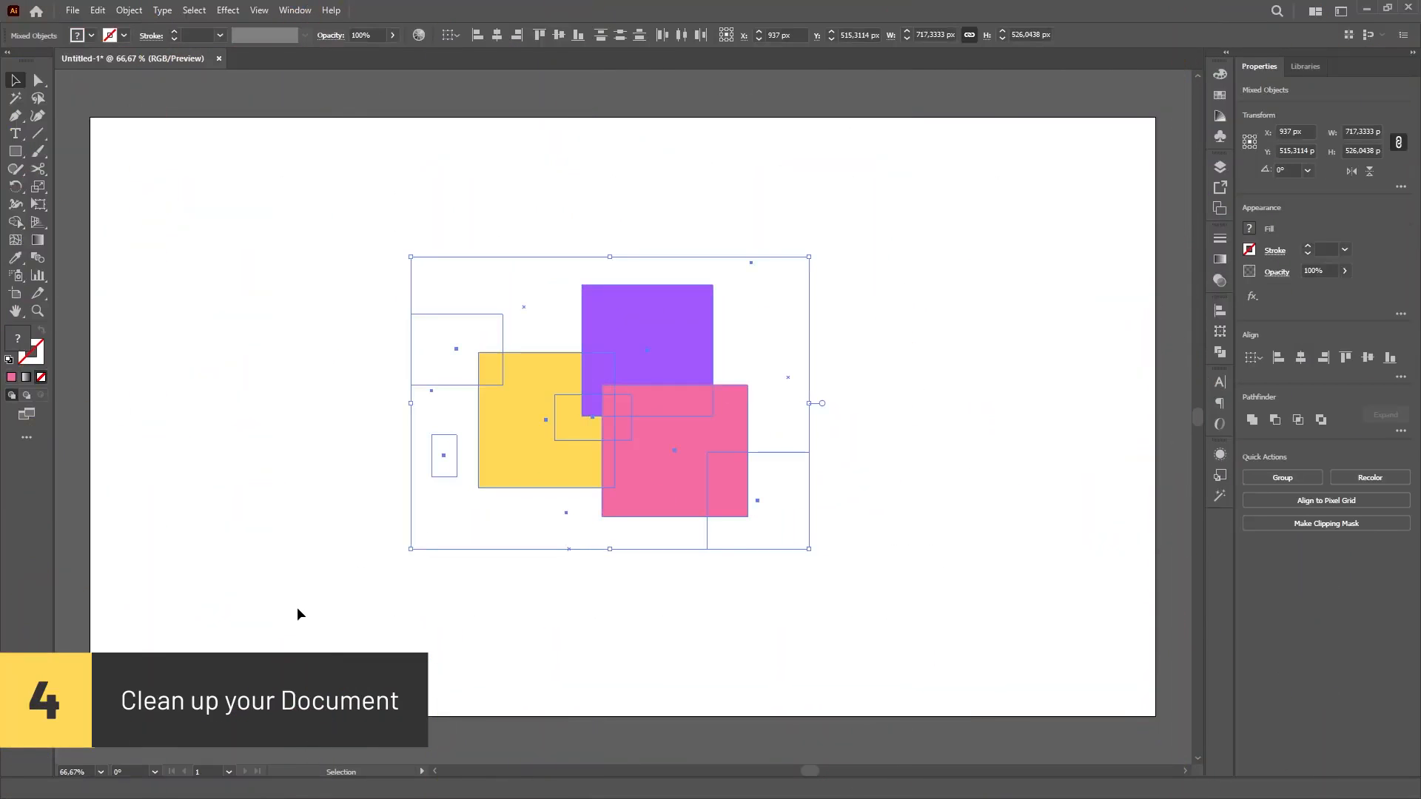
left_click(267, 241)
left_click(129, 10)
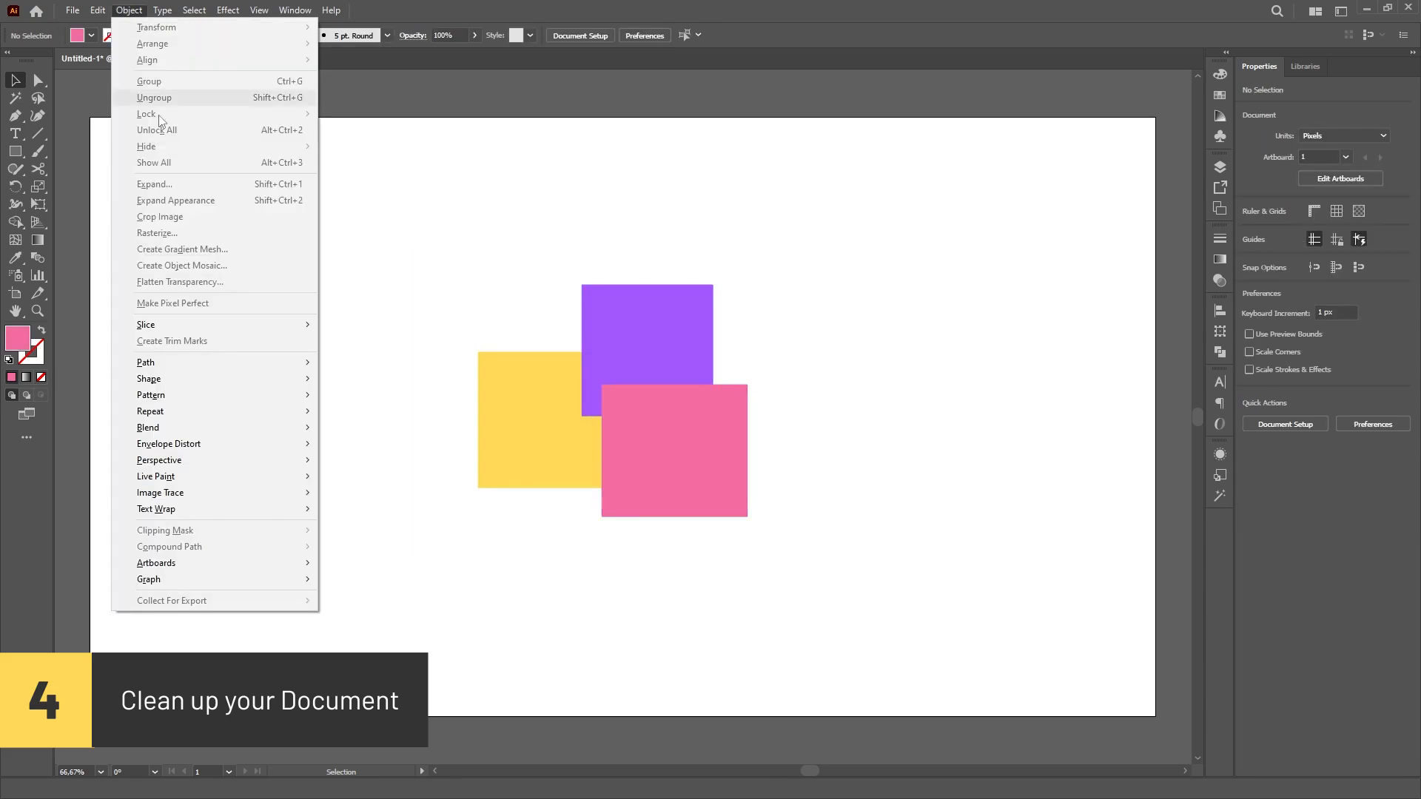
mouse_move(296, 362)
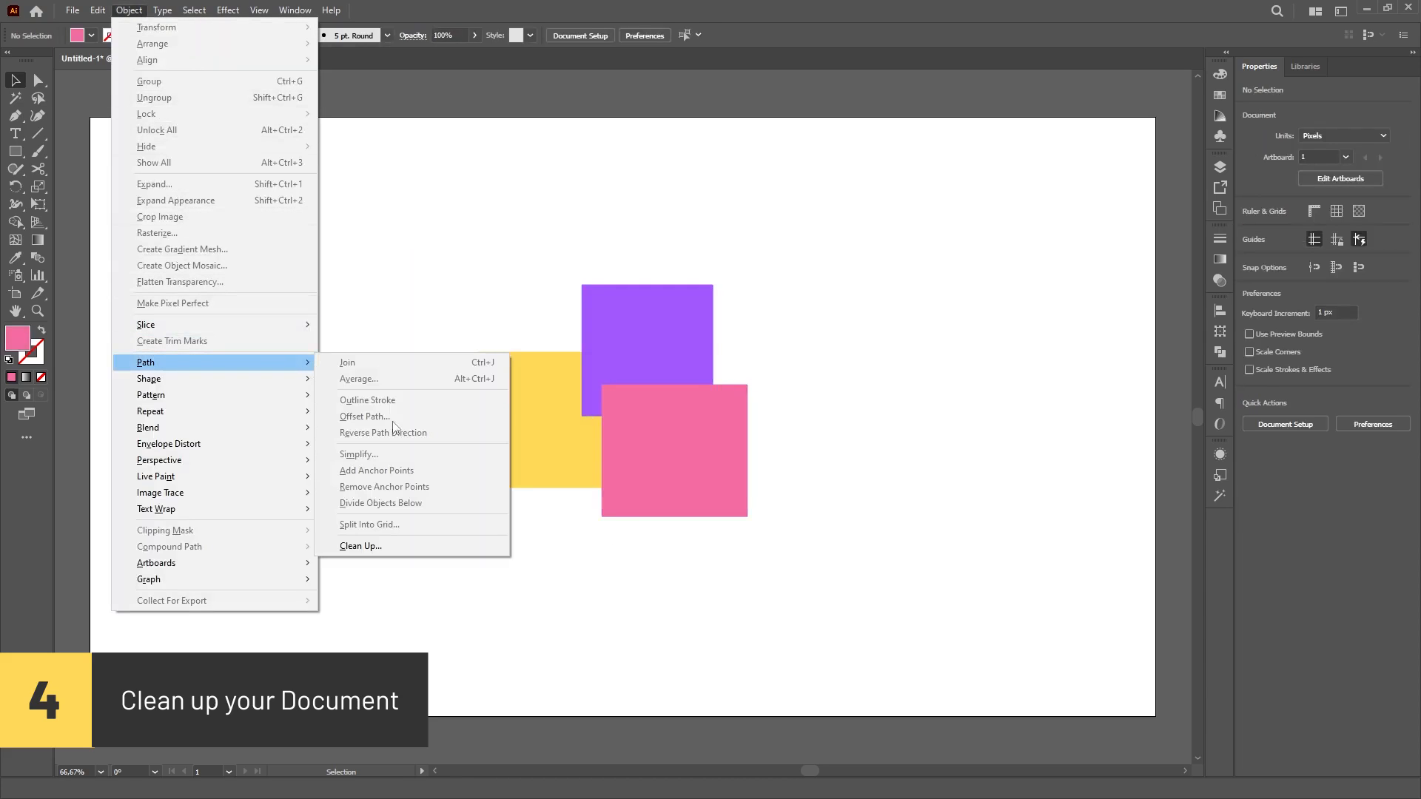
left_click(409, 545)
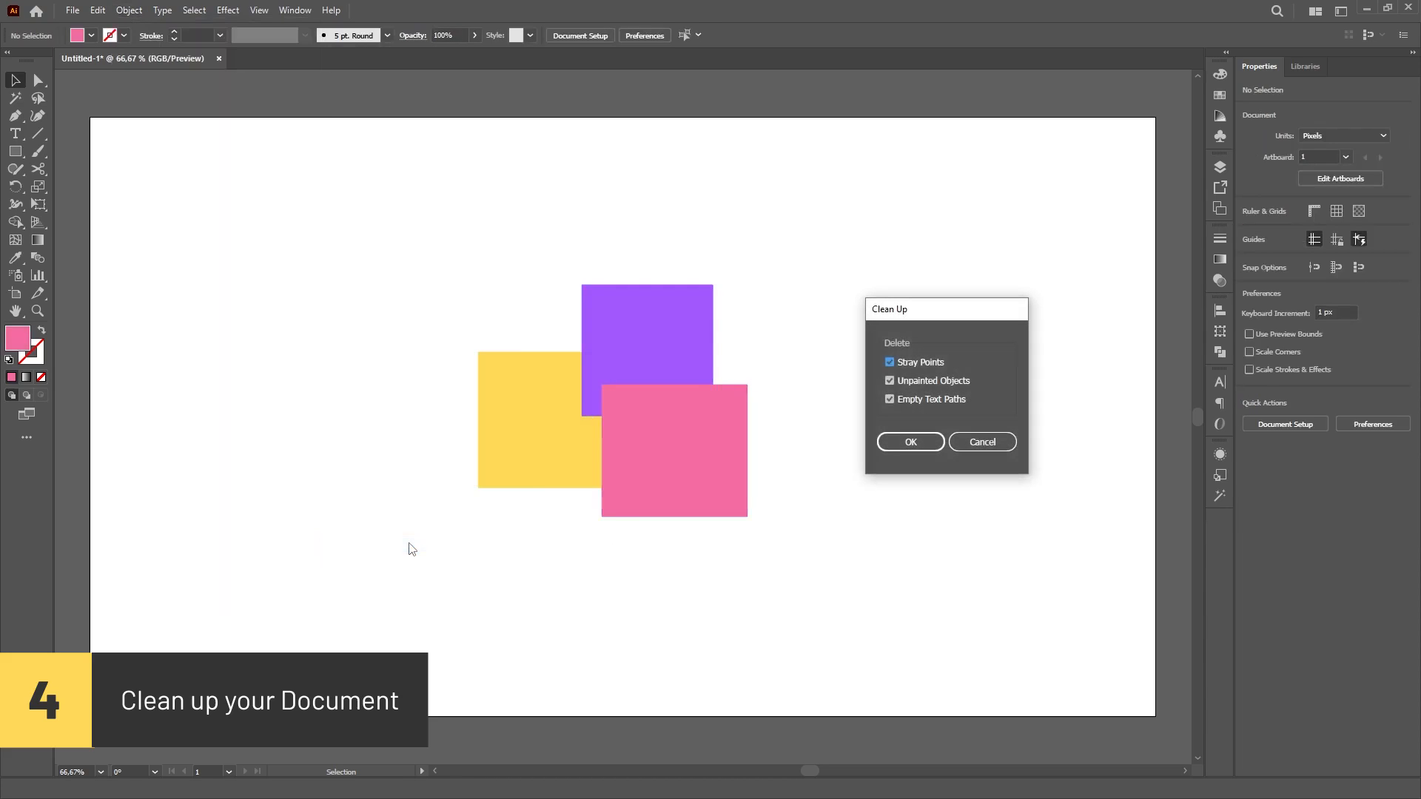
left_click(911, 442)
left_click_drag(1019, 169, 375, 591)
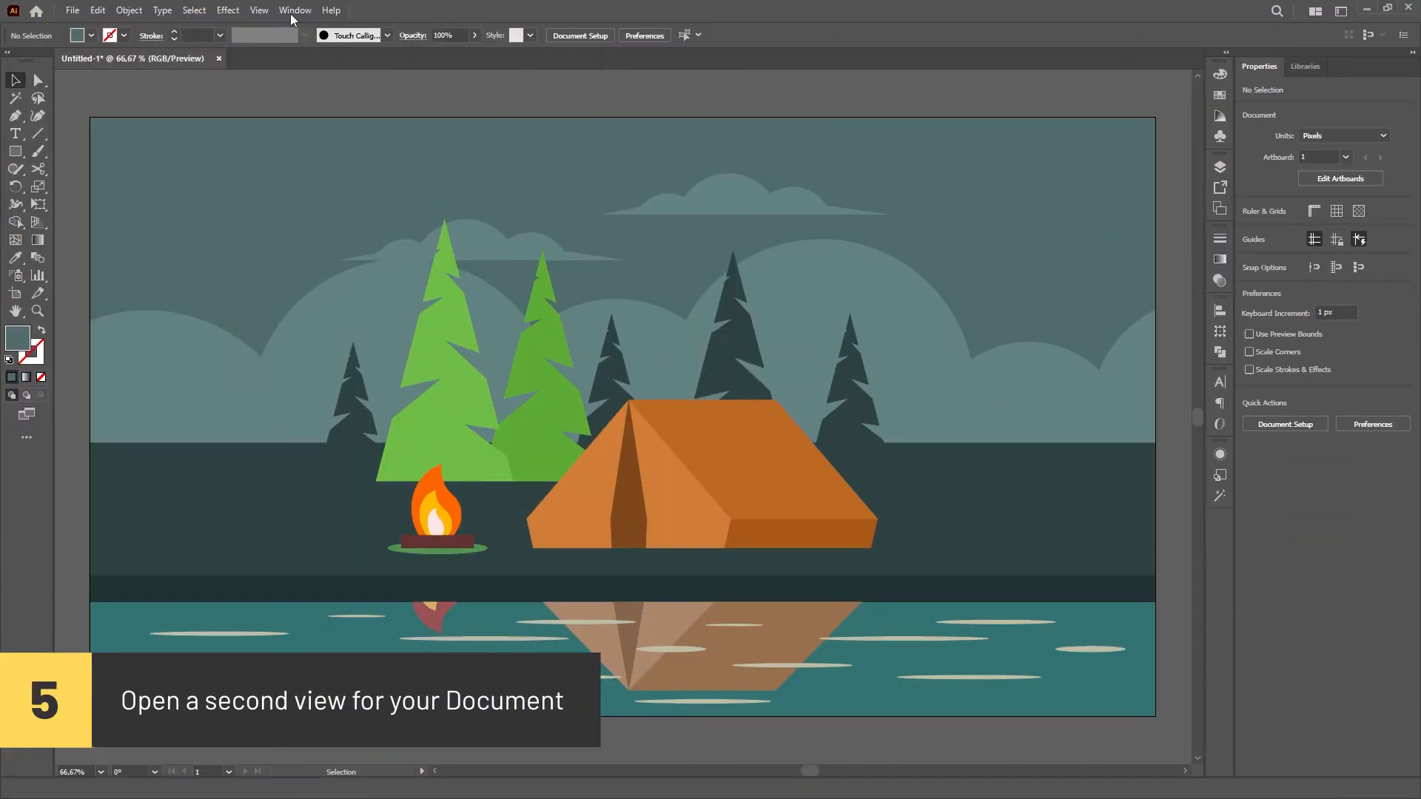
Open a second window of the camping illustration and switch between the two document views.
left_click(294, 10)
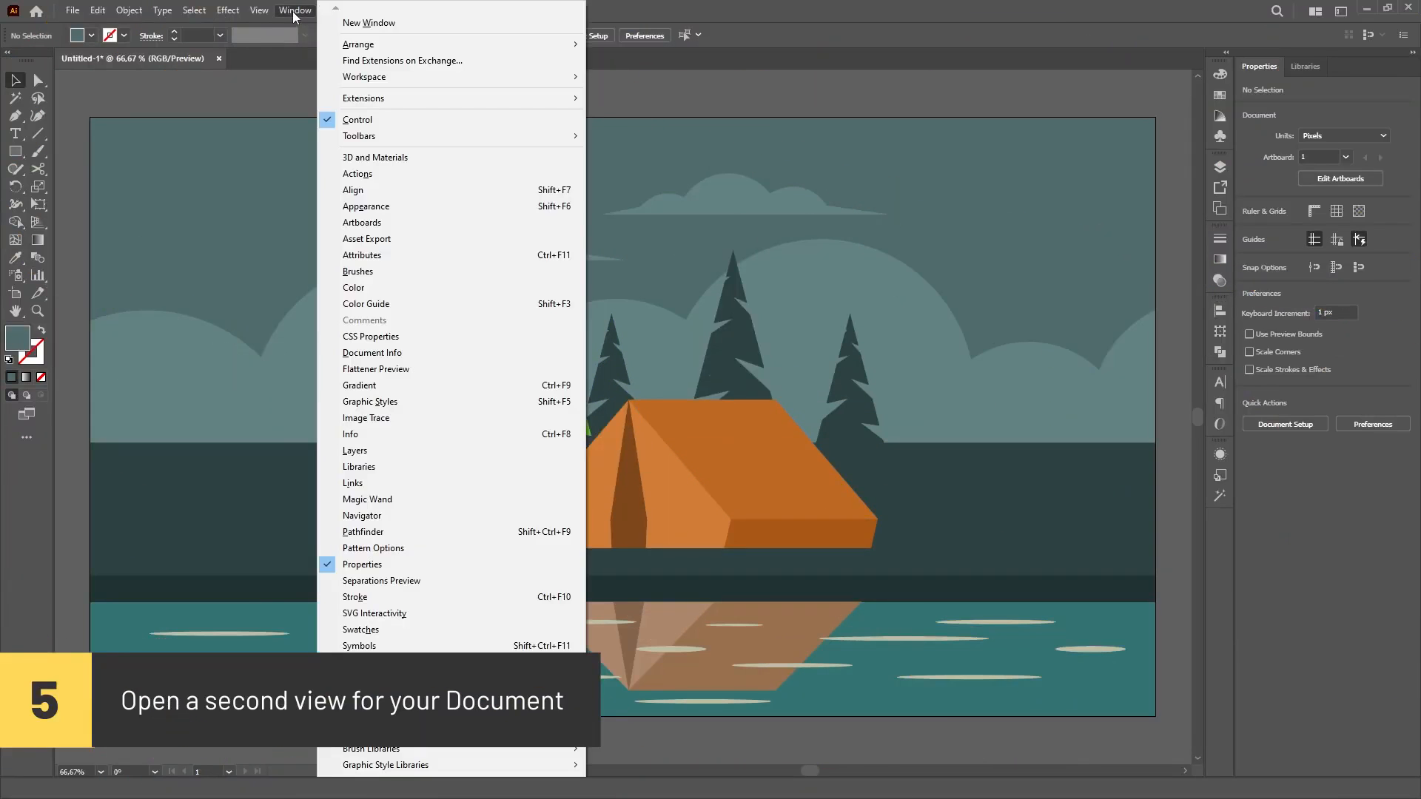
left_click(438, 25)
left_click(175, 59)
left_click(317, 58)
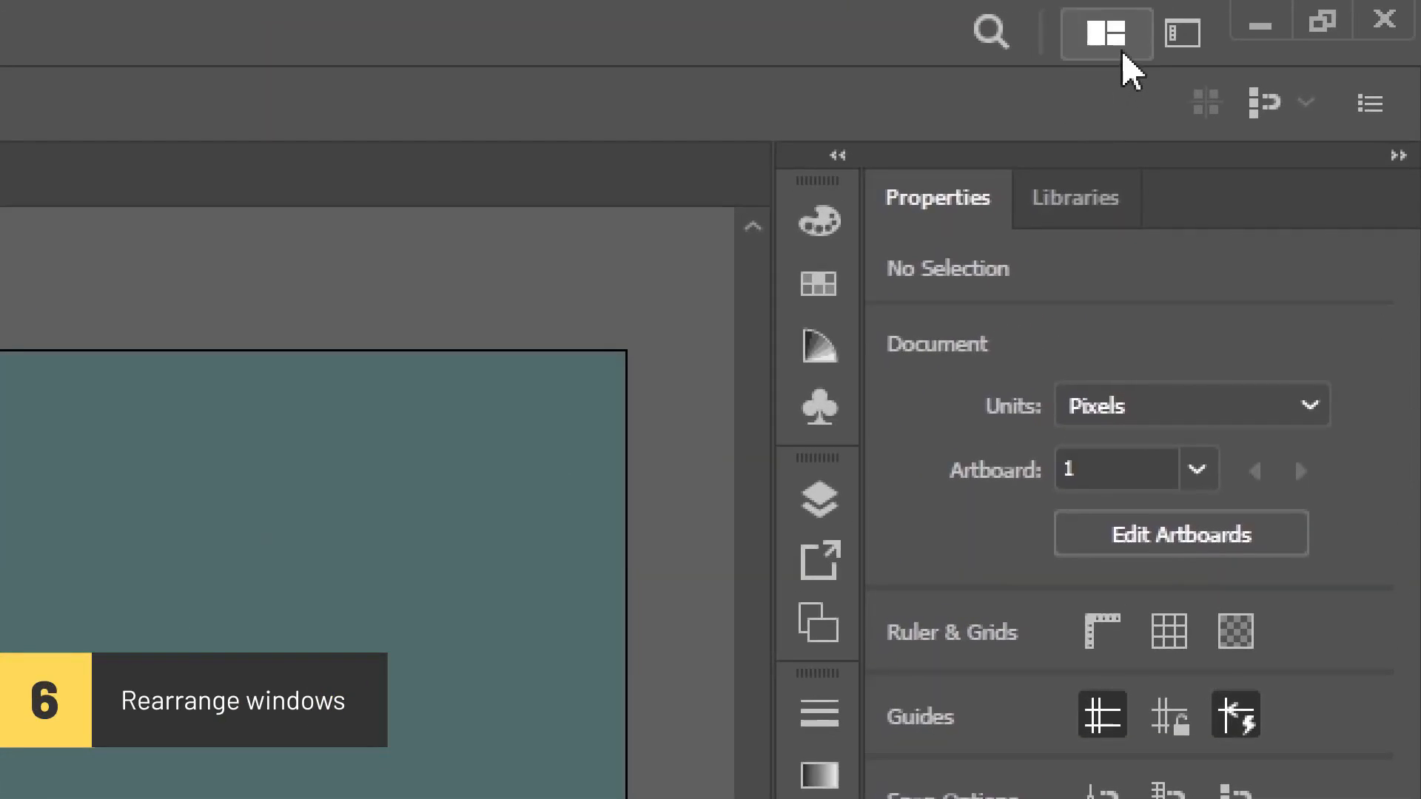
Arrange the two document windows side by side in a 2-up layout and fit the artboard in each.
left_click(1321, 17)
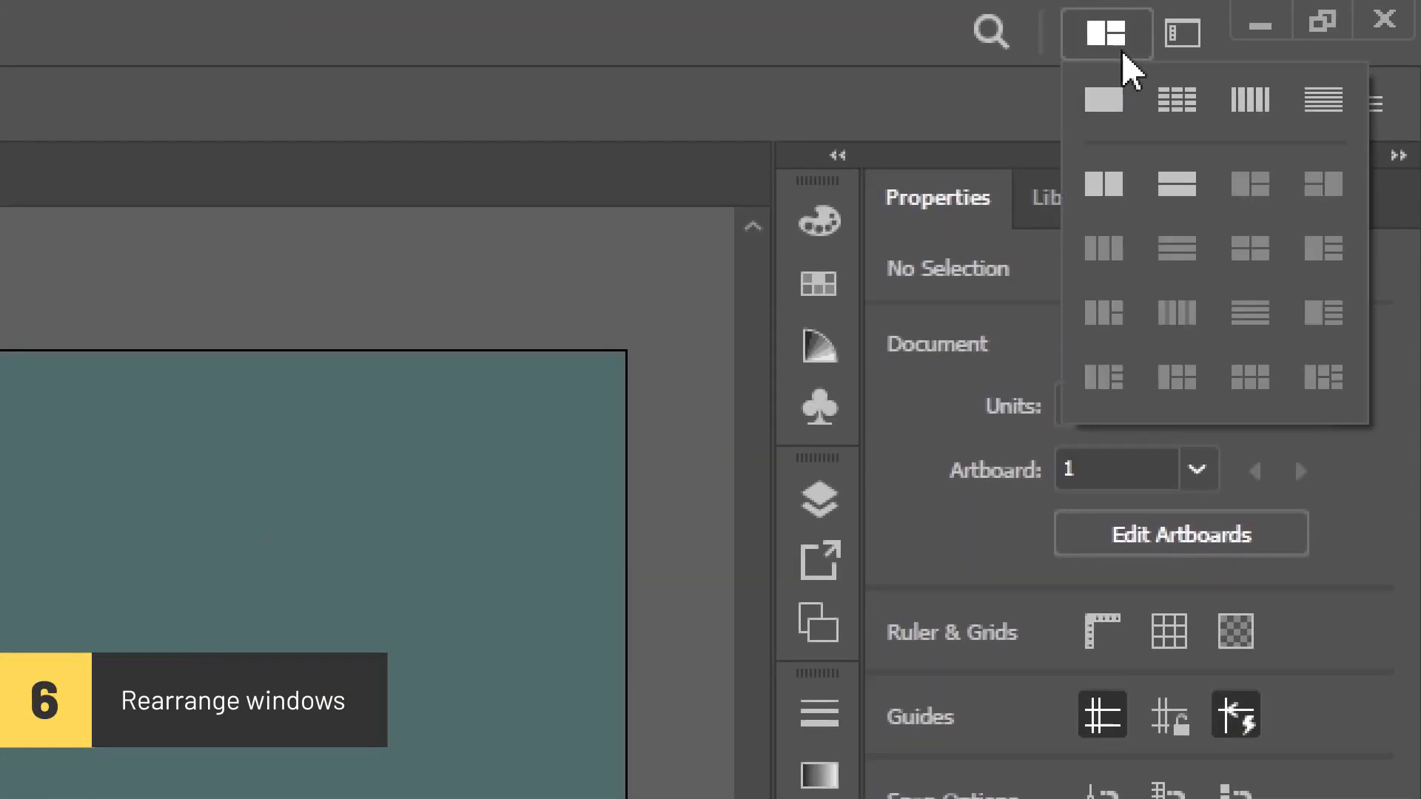
left_click(1121, 185)
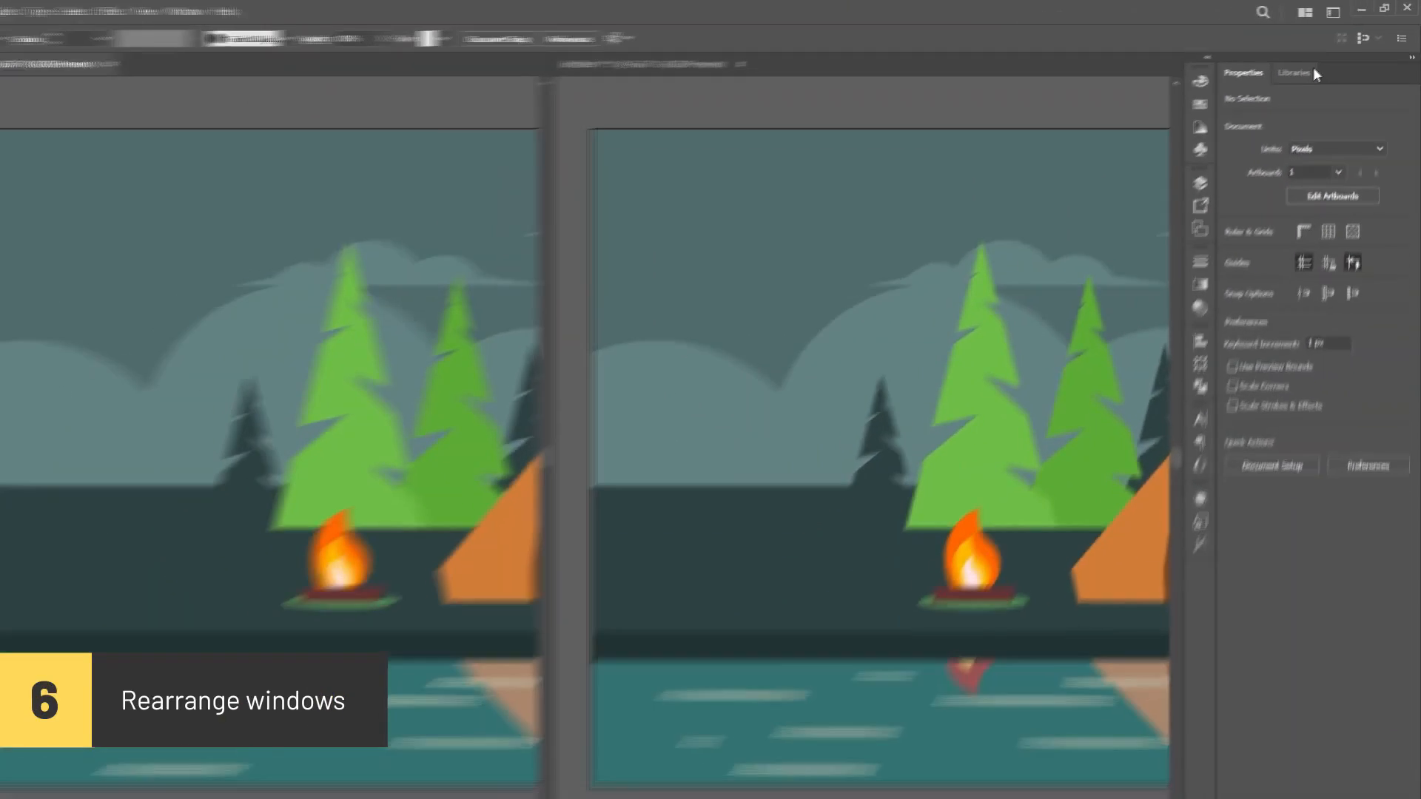
key("ctrl+0")
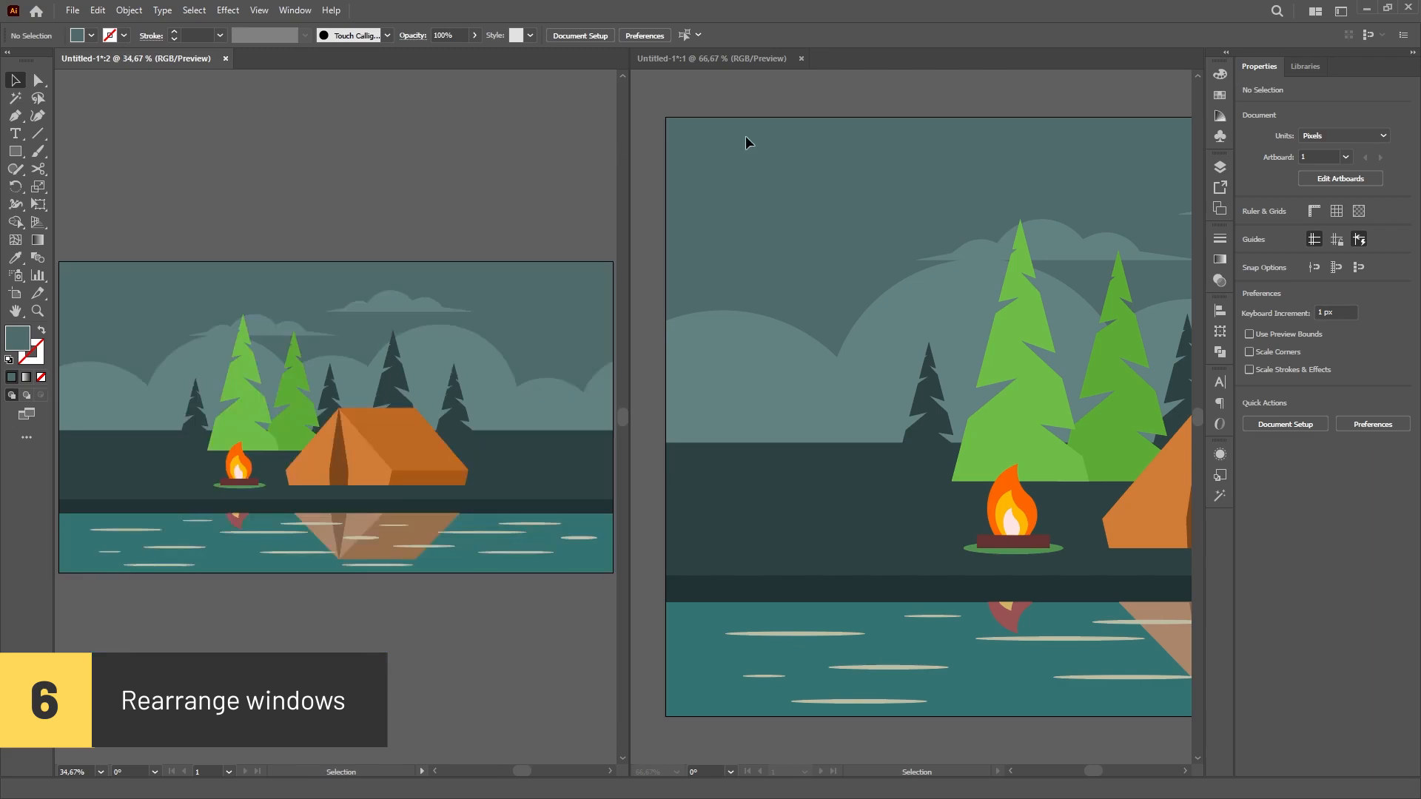
left_click(772, 87)
key("ctrl+0")
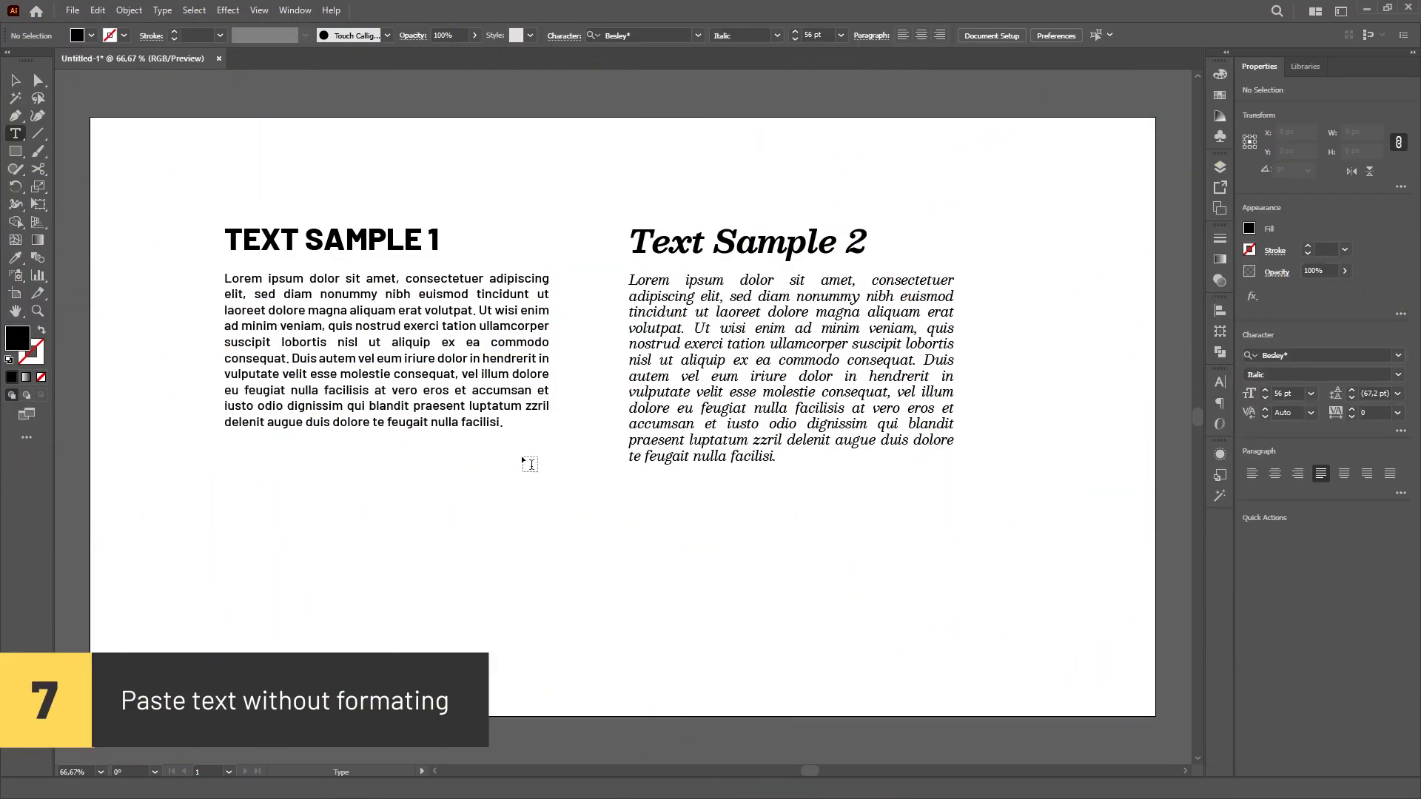
Copy the last lines of Text Sample 1's paragraph and paste them without formatting at the end of Text Sample 2.
left_click_drag(503, 426, 222, 404)
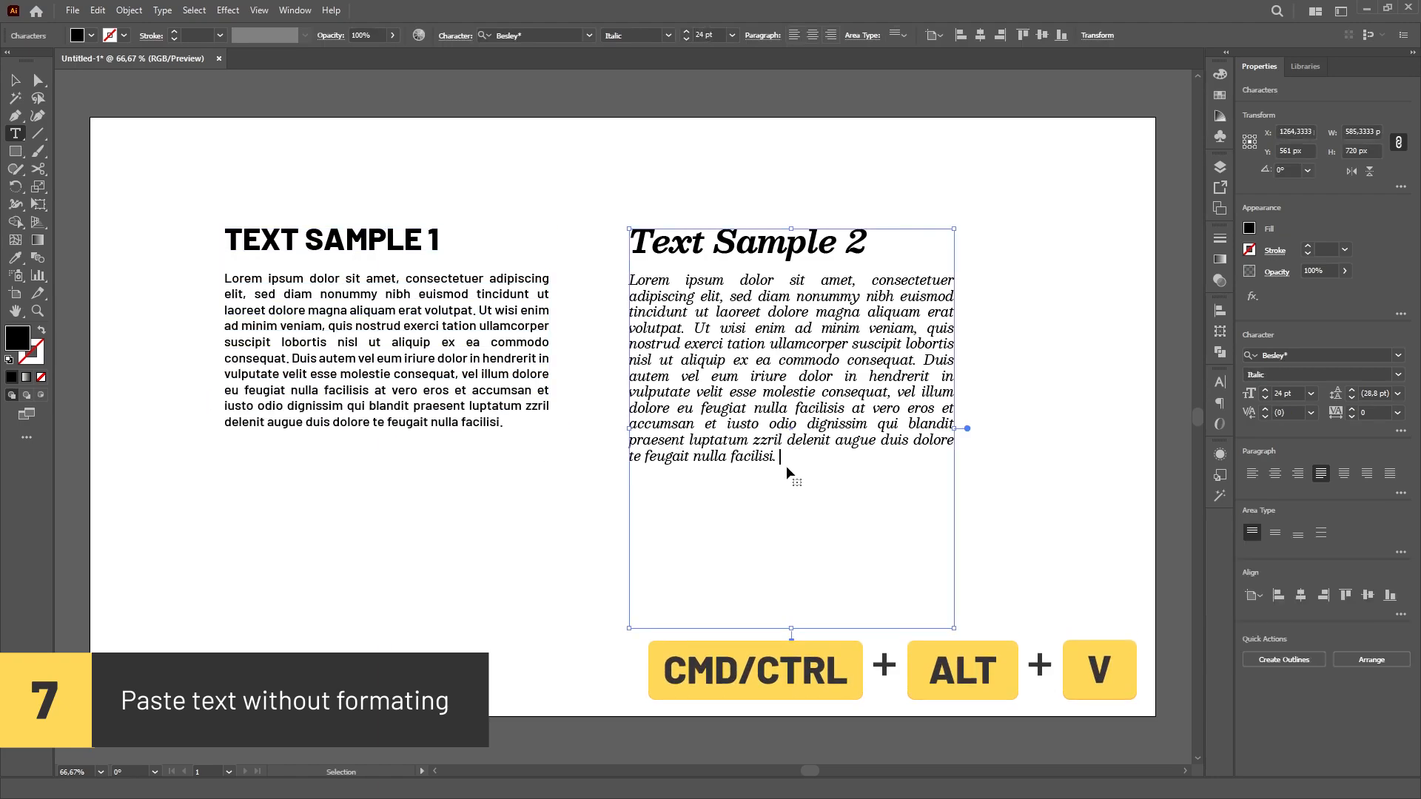
key("ctrl+alt+v")
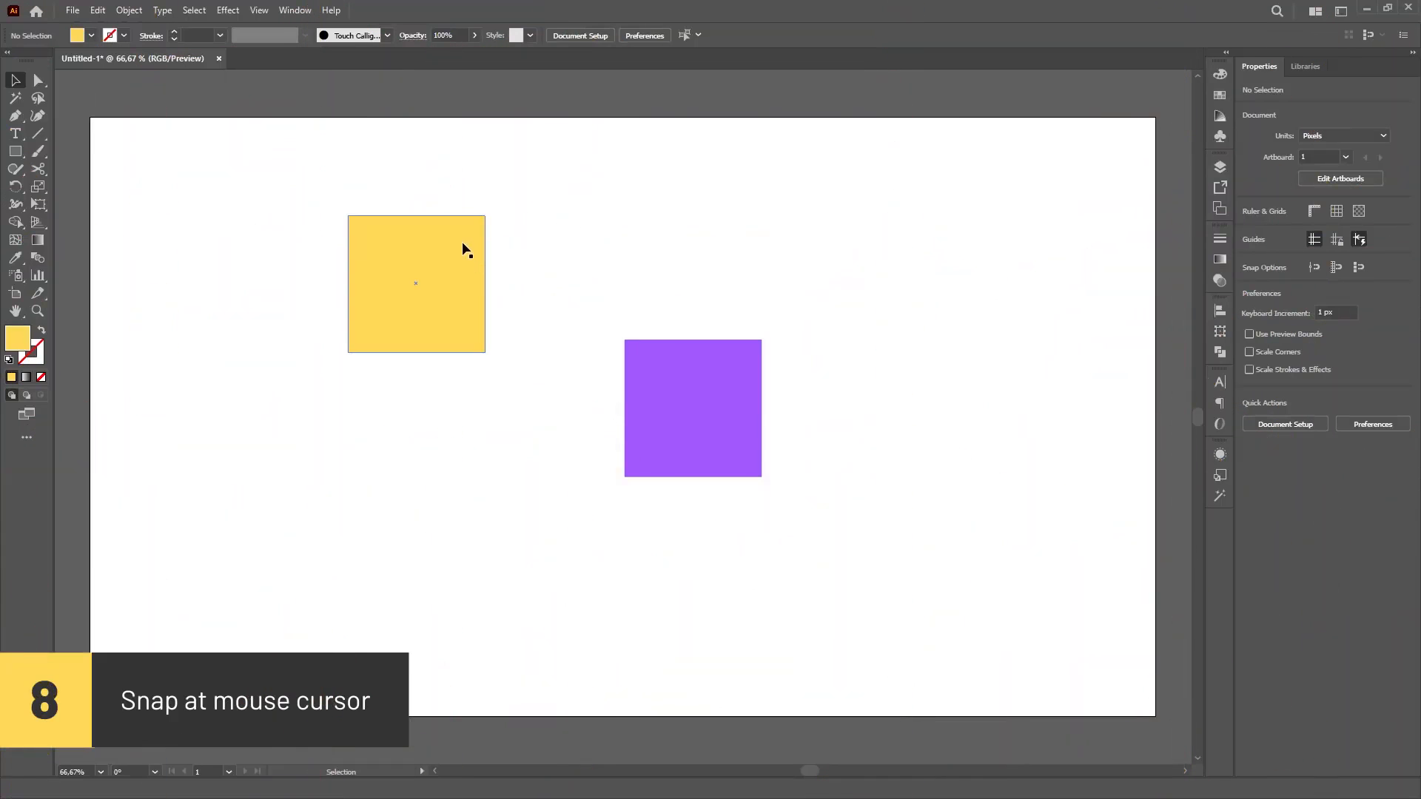
Move the yellow square so that the grab point snaps to the left edge of the purple square.
left_click_drag(466, 245, 627, 408)
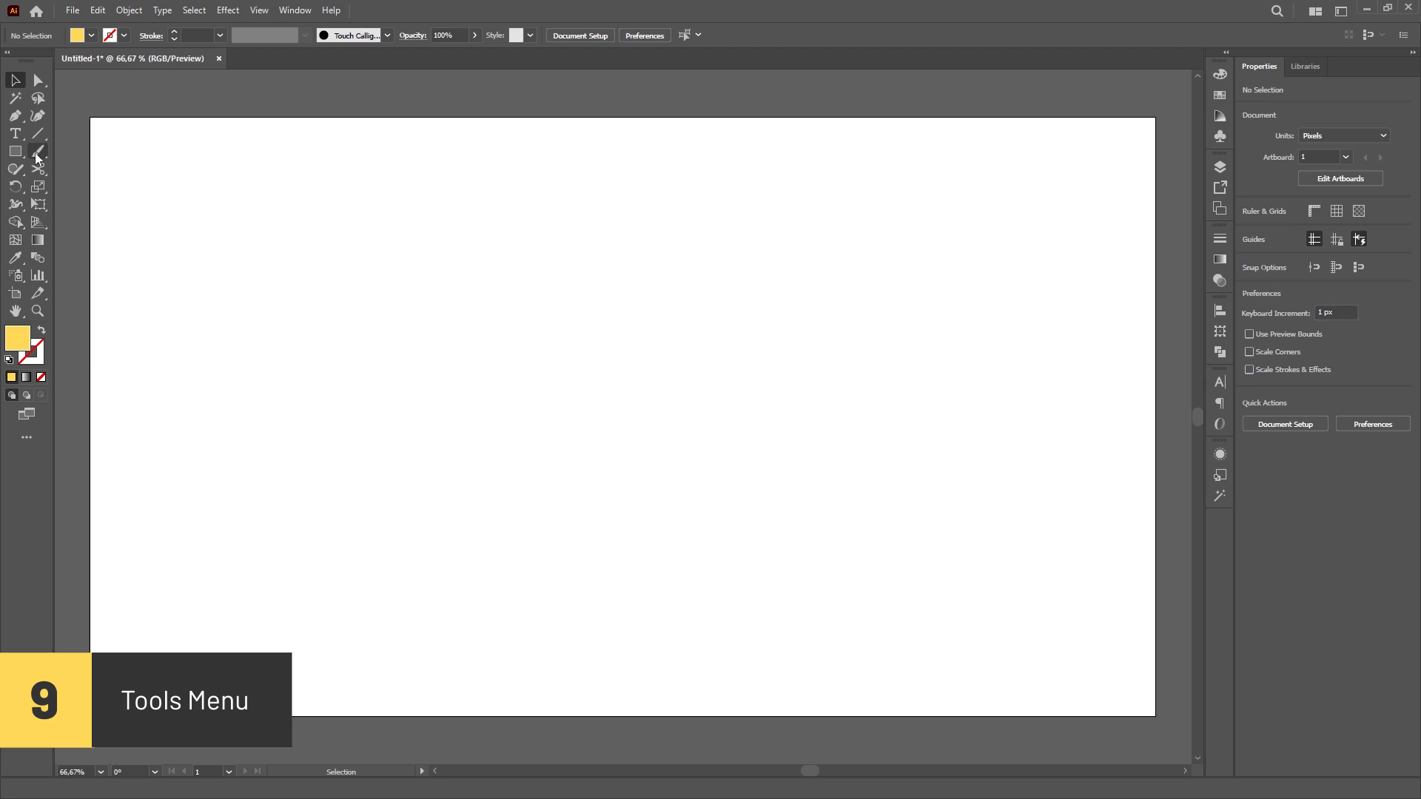
Select the Paintbrush tool and open its tool options.
left_click(38, 152)
key("Return")
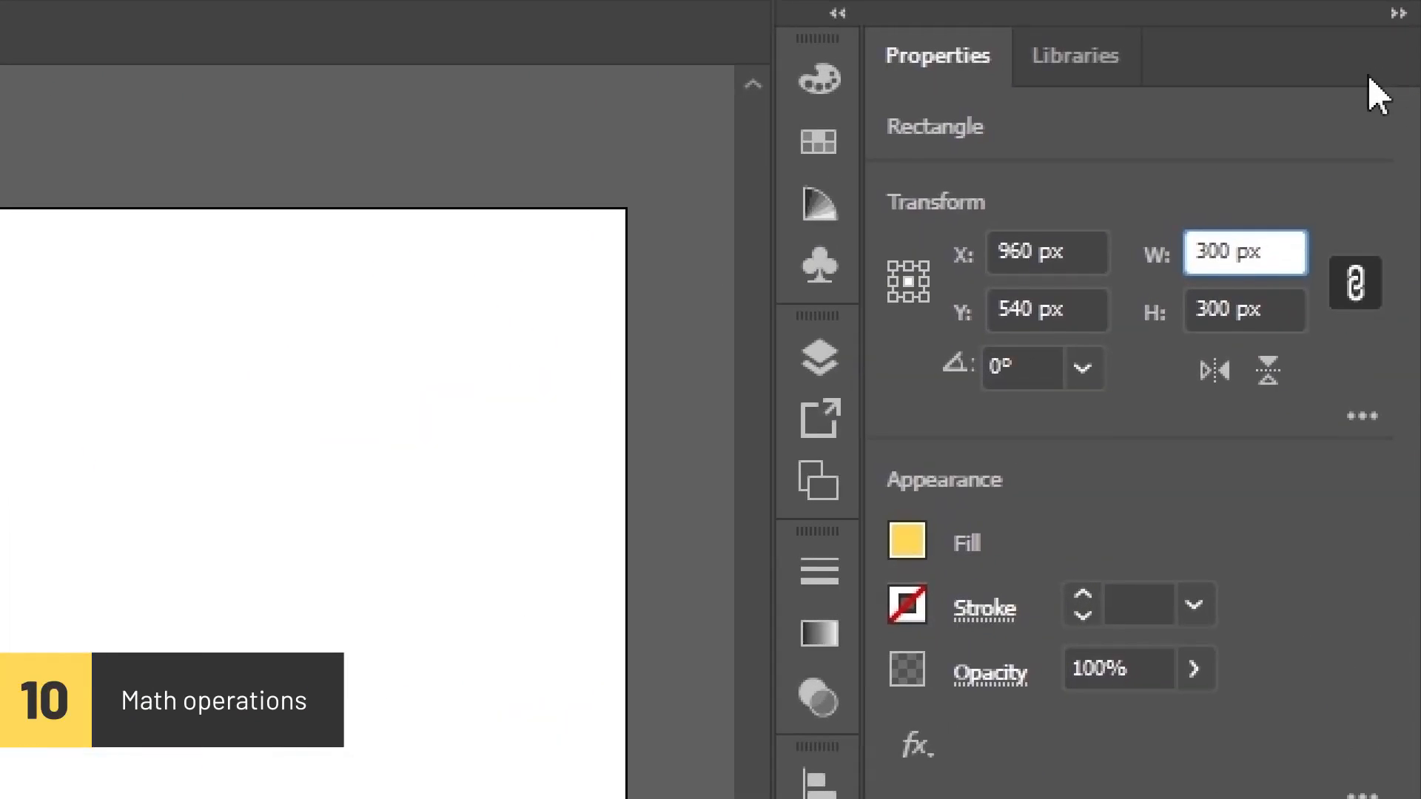
Resize the rectangle with math operations, adding +50 to its width and multiplying the width by *2.
type("+50")
key("Return")
left_click(1230, 251)
type("*2")
key("Return")
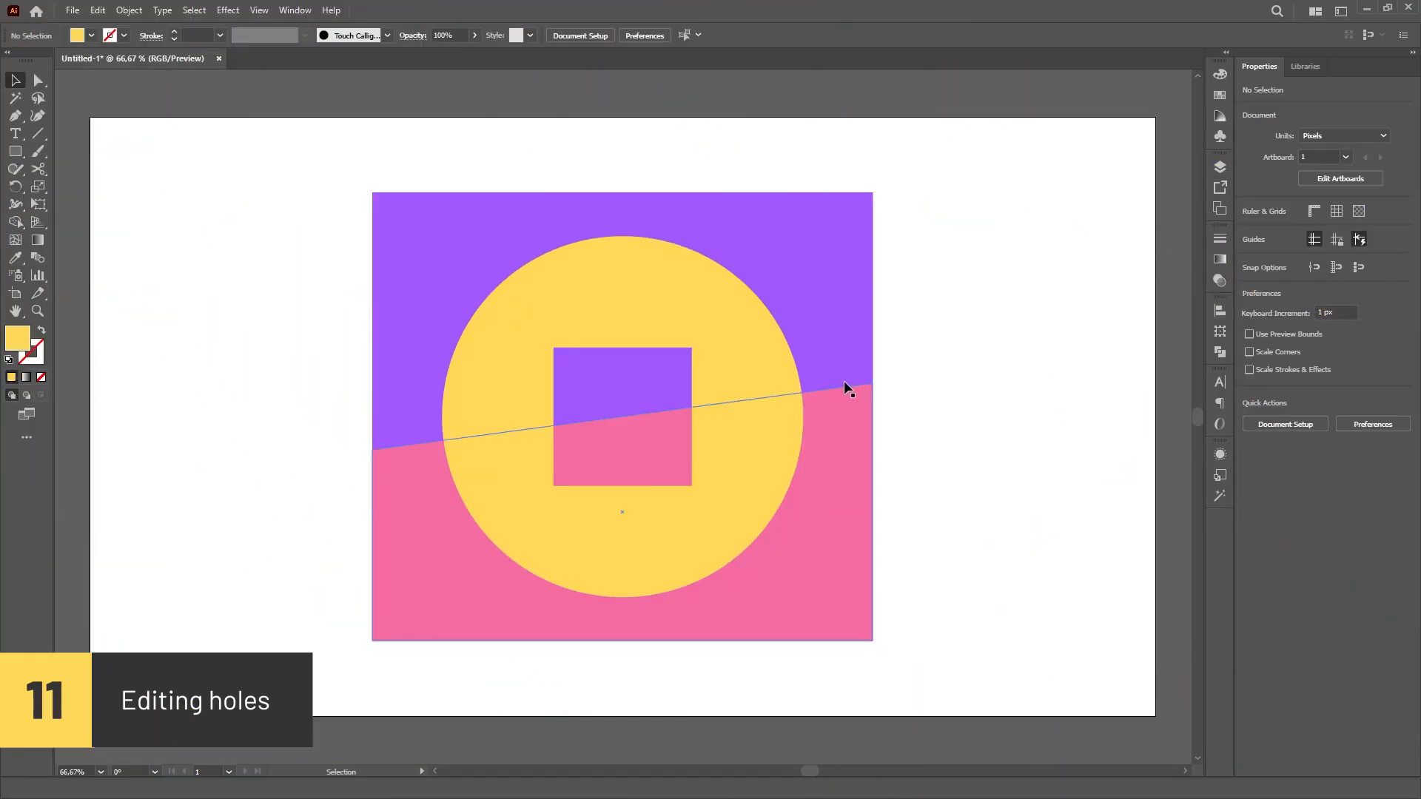
Isolate the square hole in the yellow circle by selecting its corner anchor directly, and scale the hole up from that corner.
left_click(749, 379)
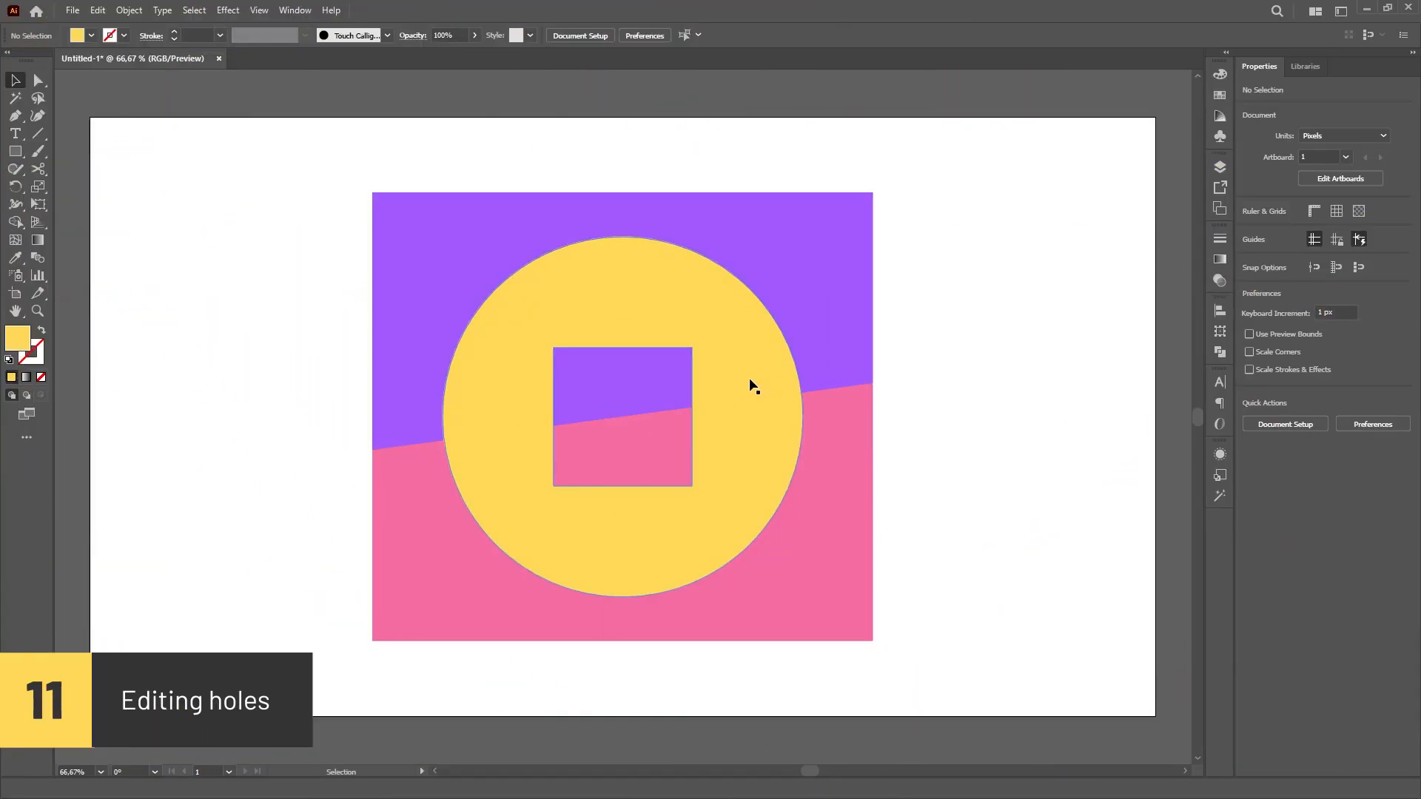
key("a")
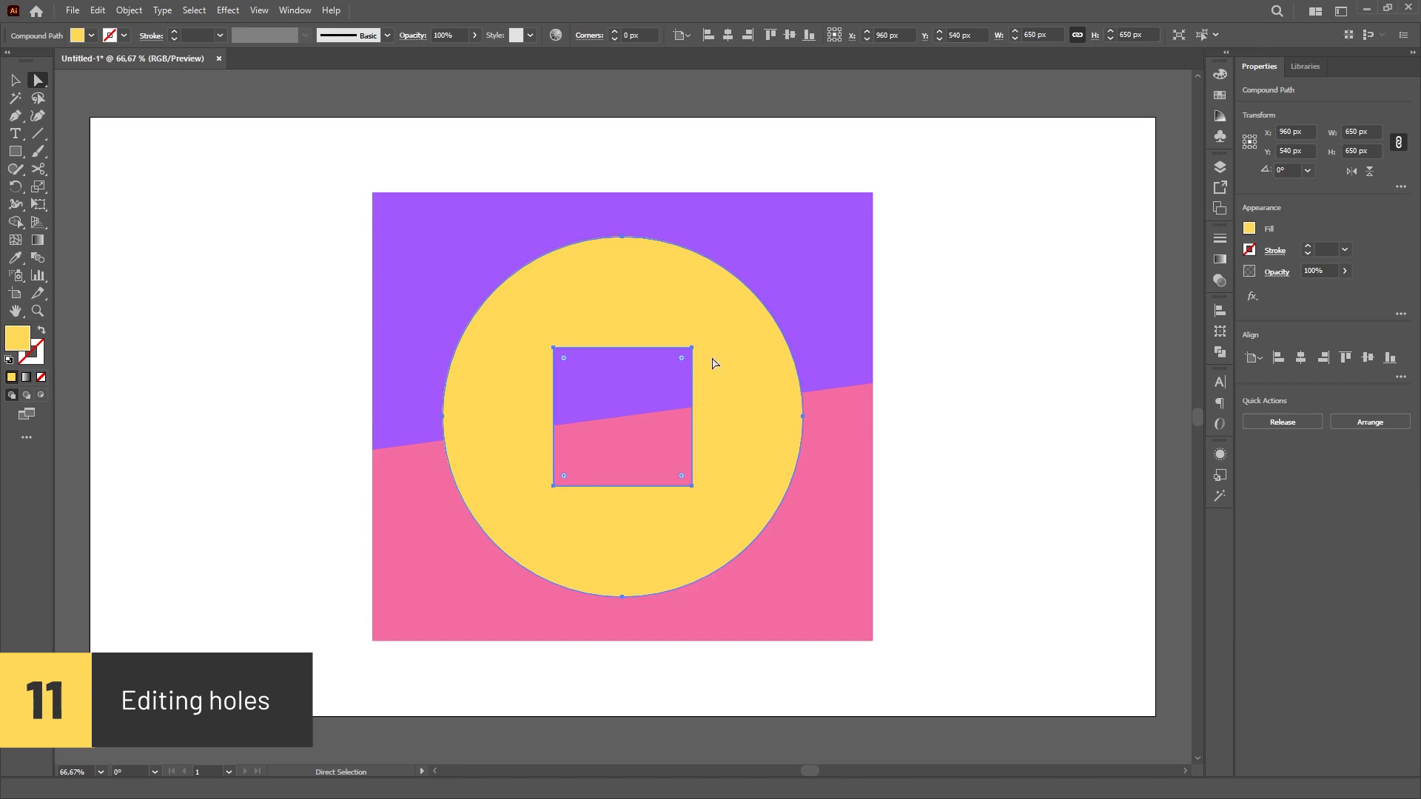
left_click(693, 348)
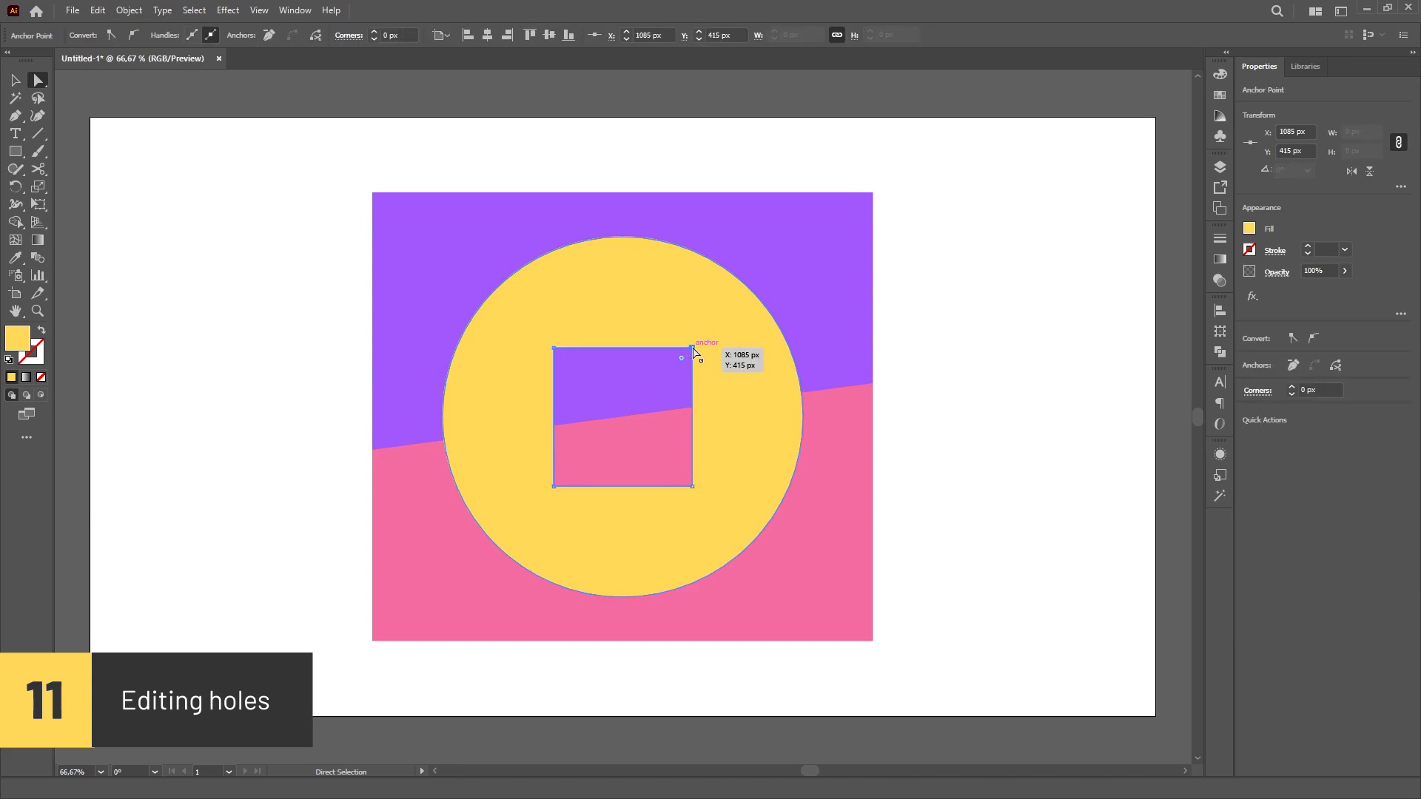
key("v")
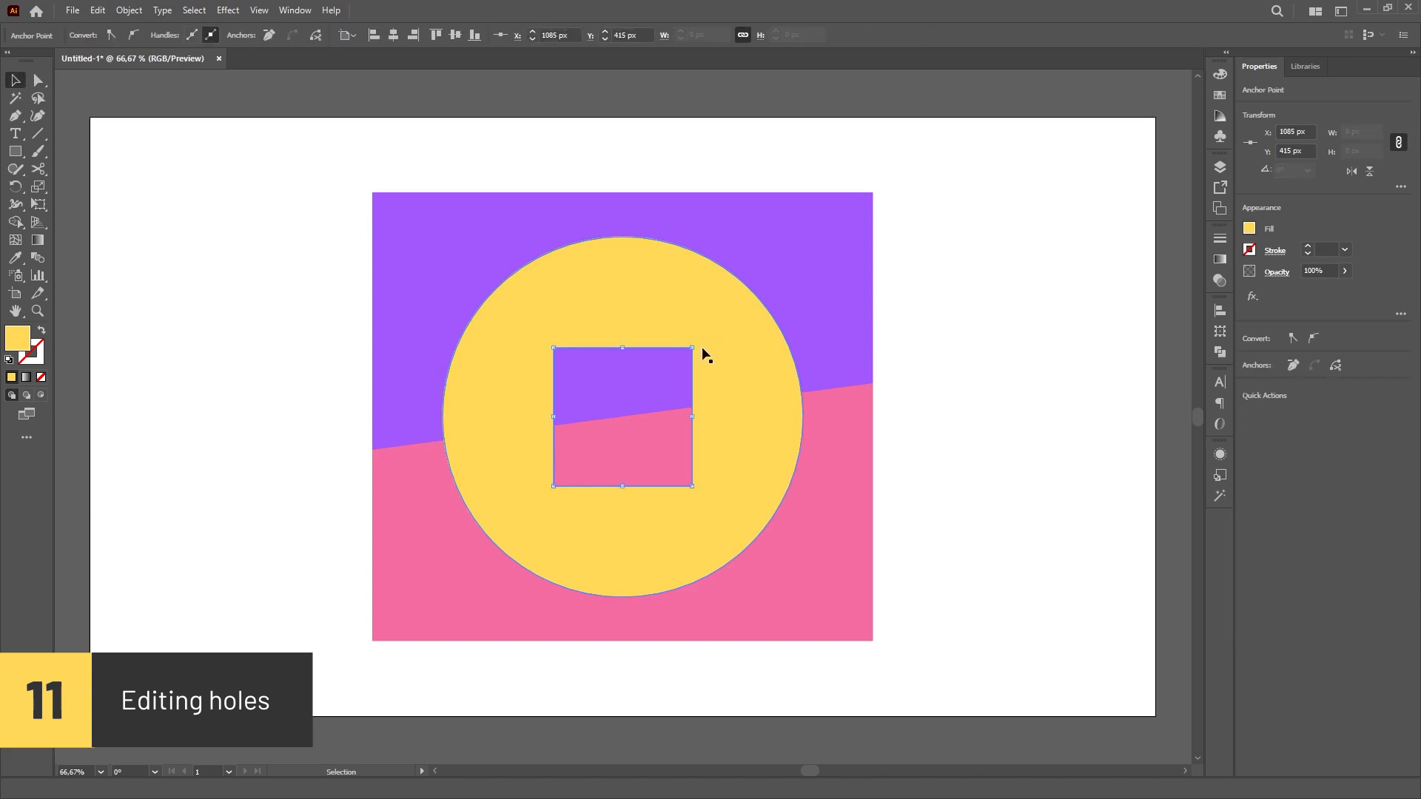
left_click_drag(694, 348, 724, 331)
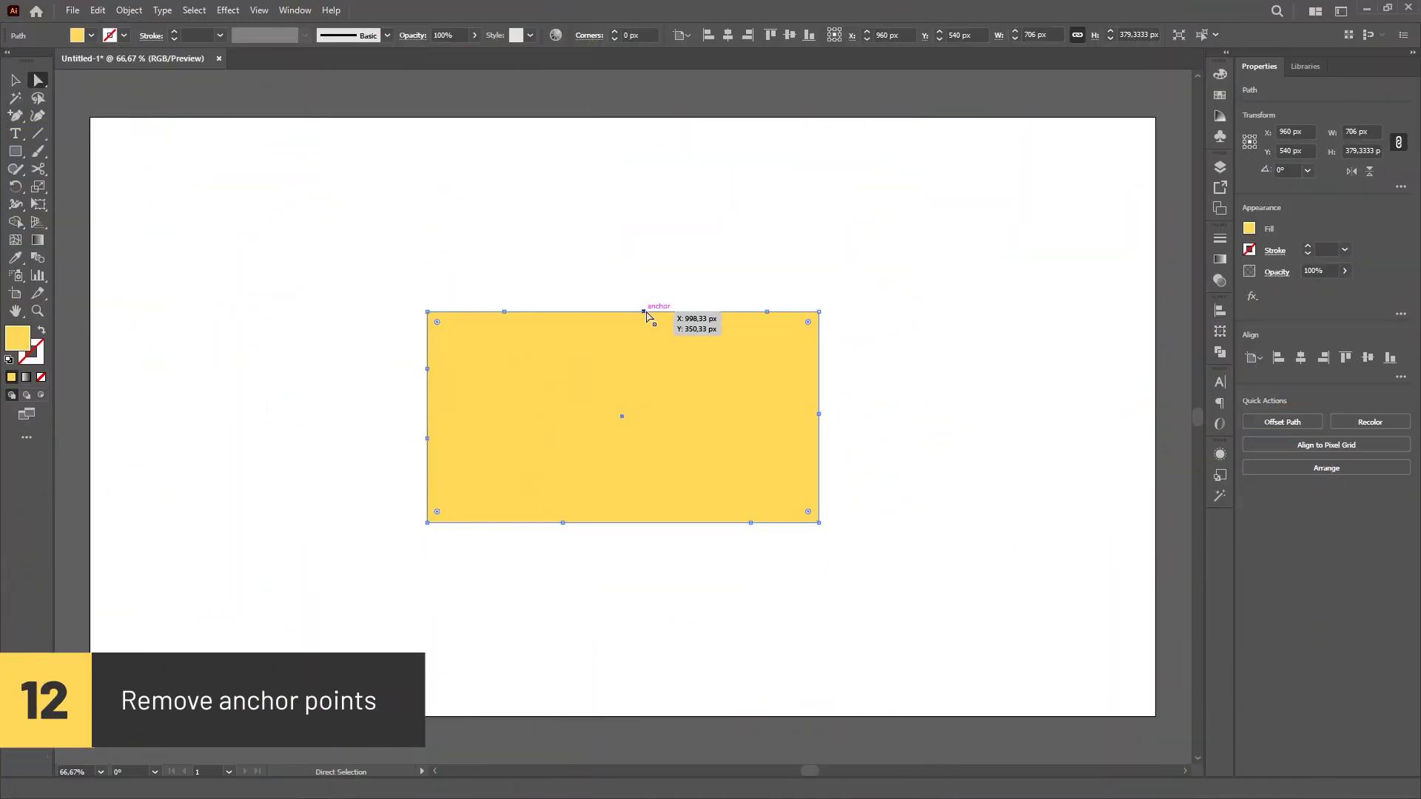
Select the extra anchor points along the yellow rectangle's edges and remove them while keeping its shape.
left_click(644, 312)
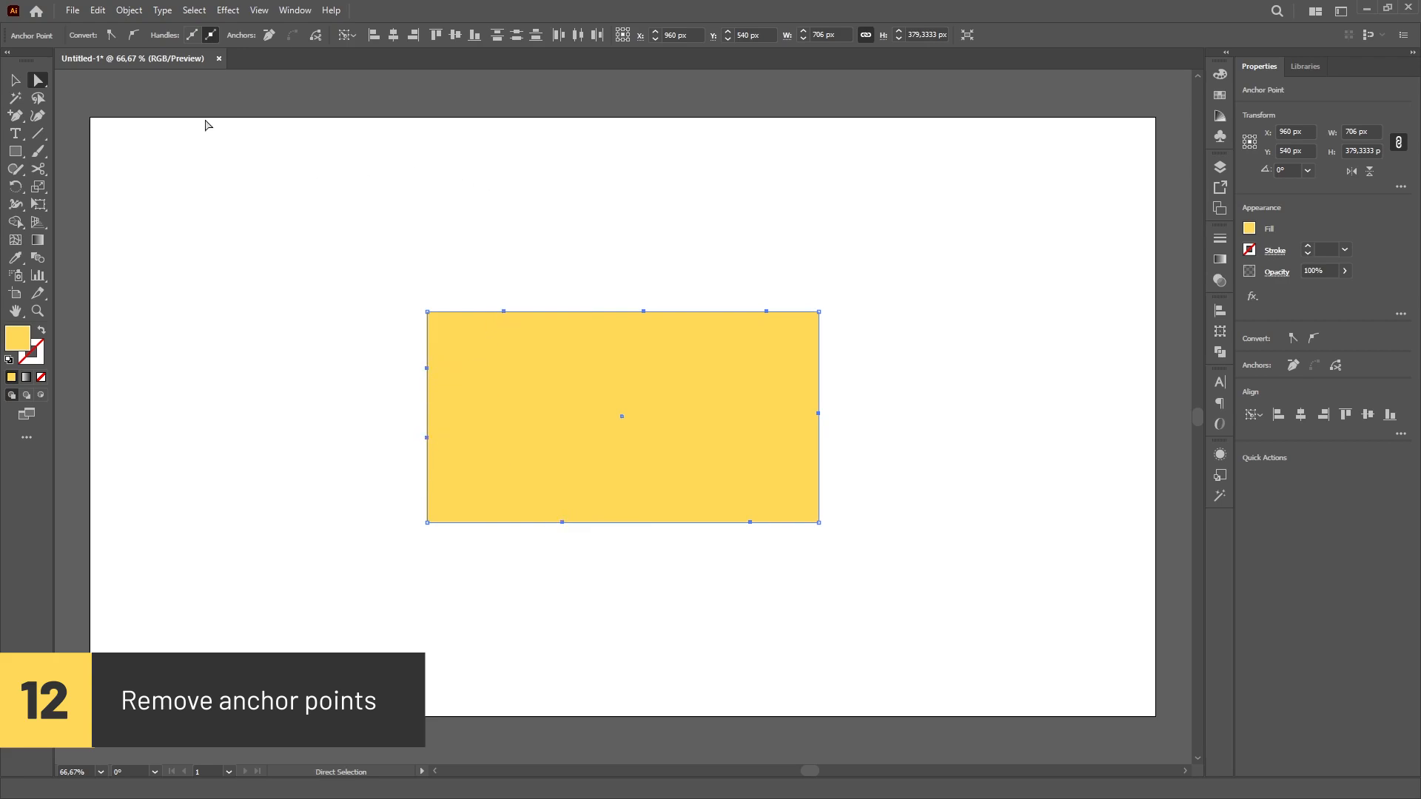
left_click(128, 11)
mouse_move(296, 362)
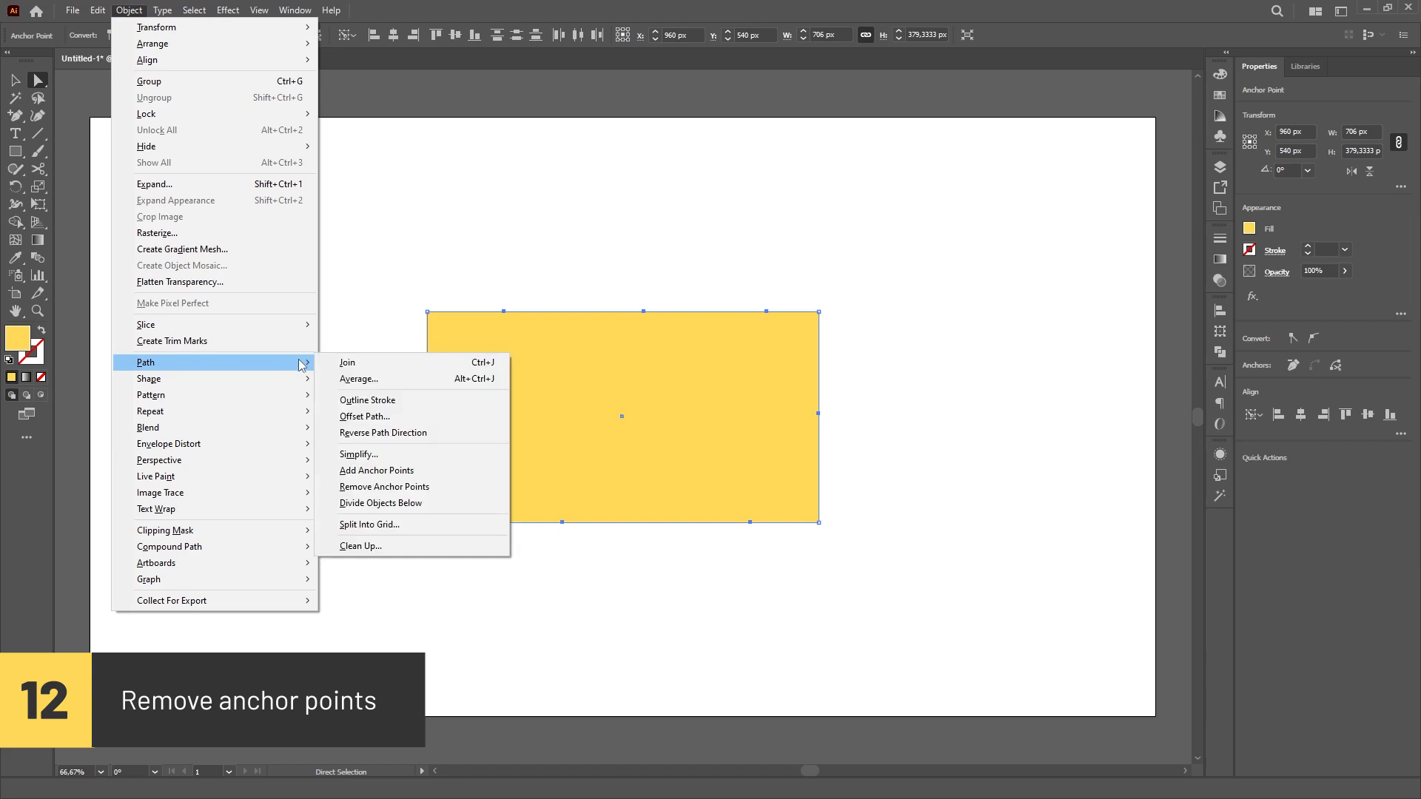
left_click(456, 487)
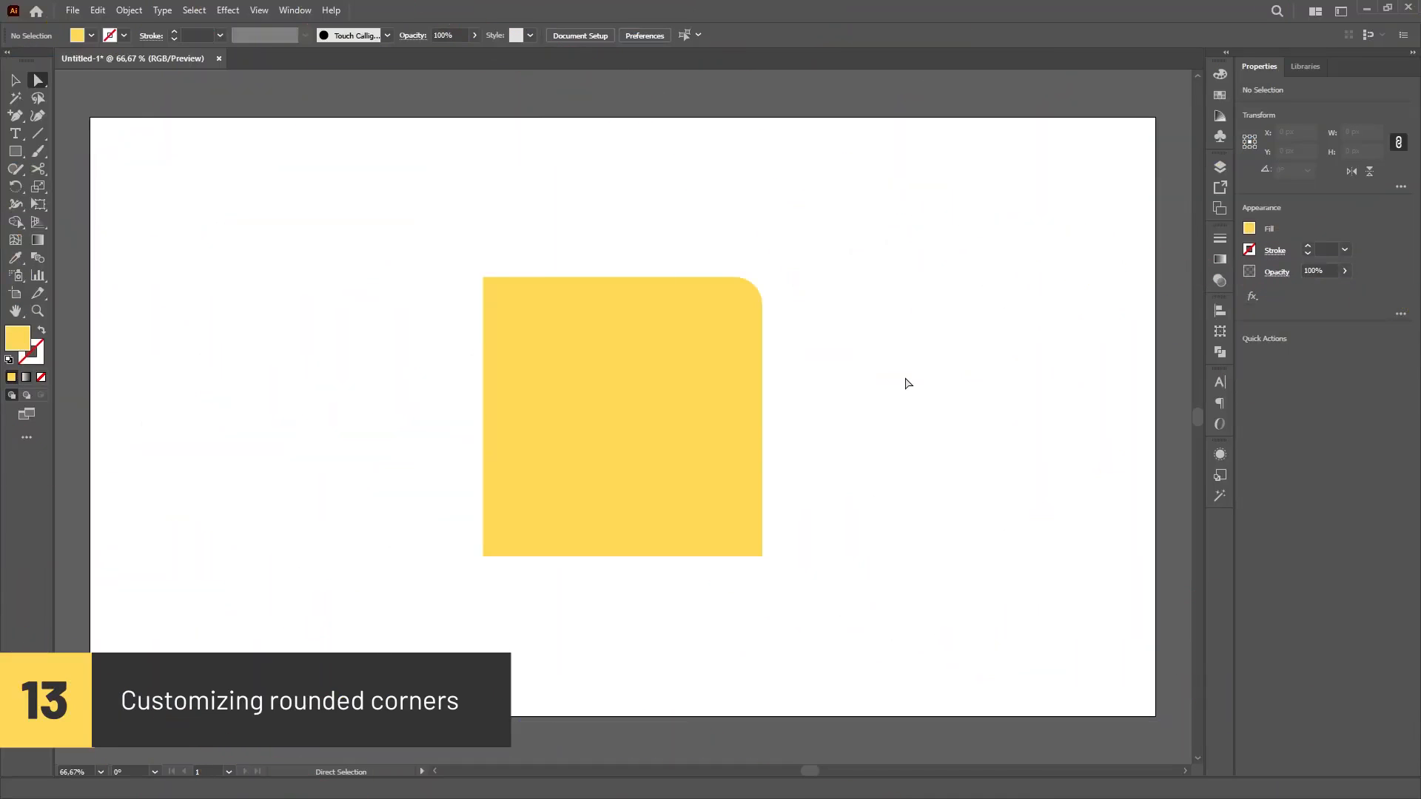
Change the yellow square's upper-right rounded corner to the inverted round type, trying the chamfer type as well.
left_click(755, 285)
double_click(734, 305)
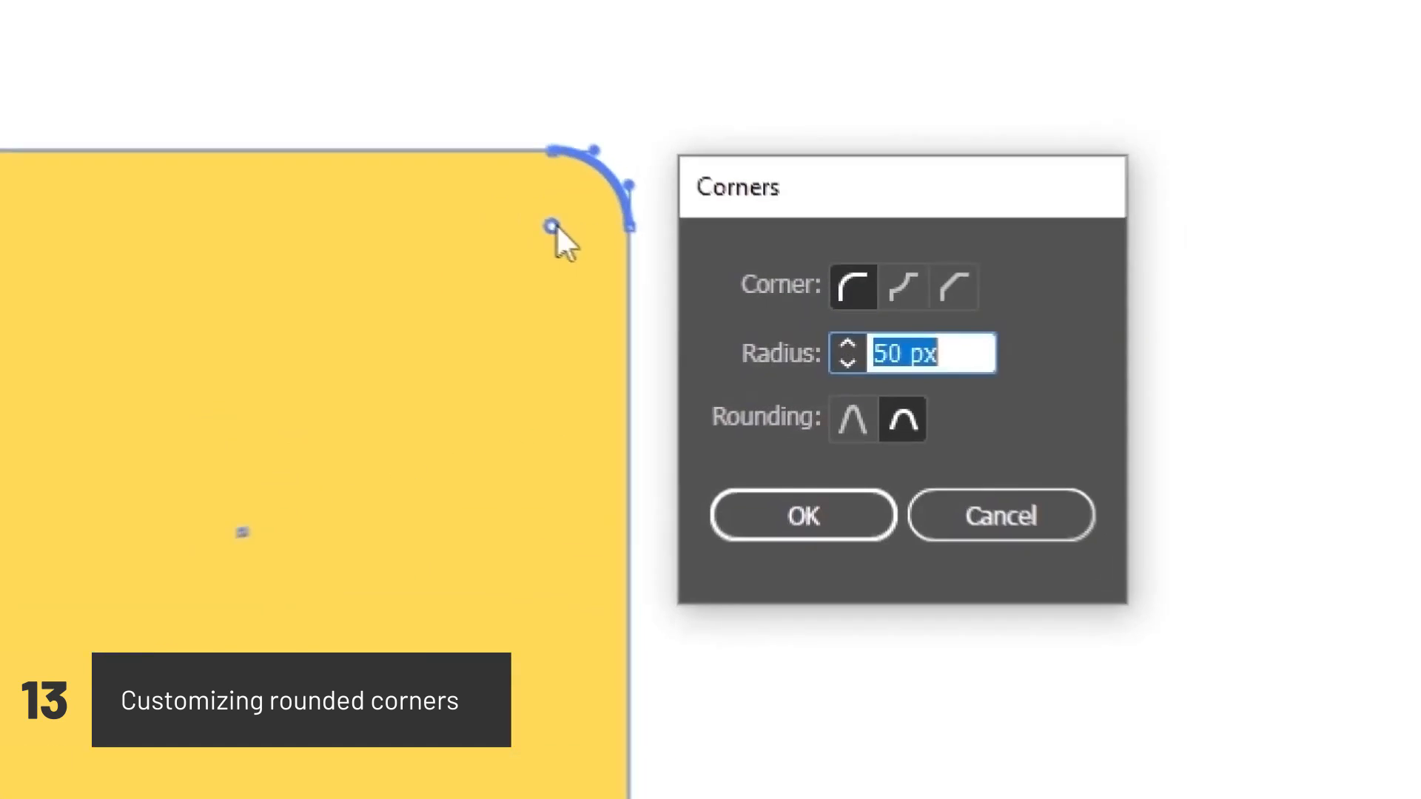
left_click(866, 328)
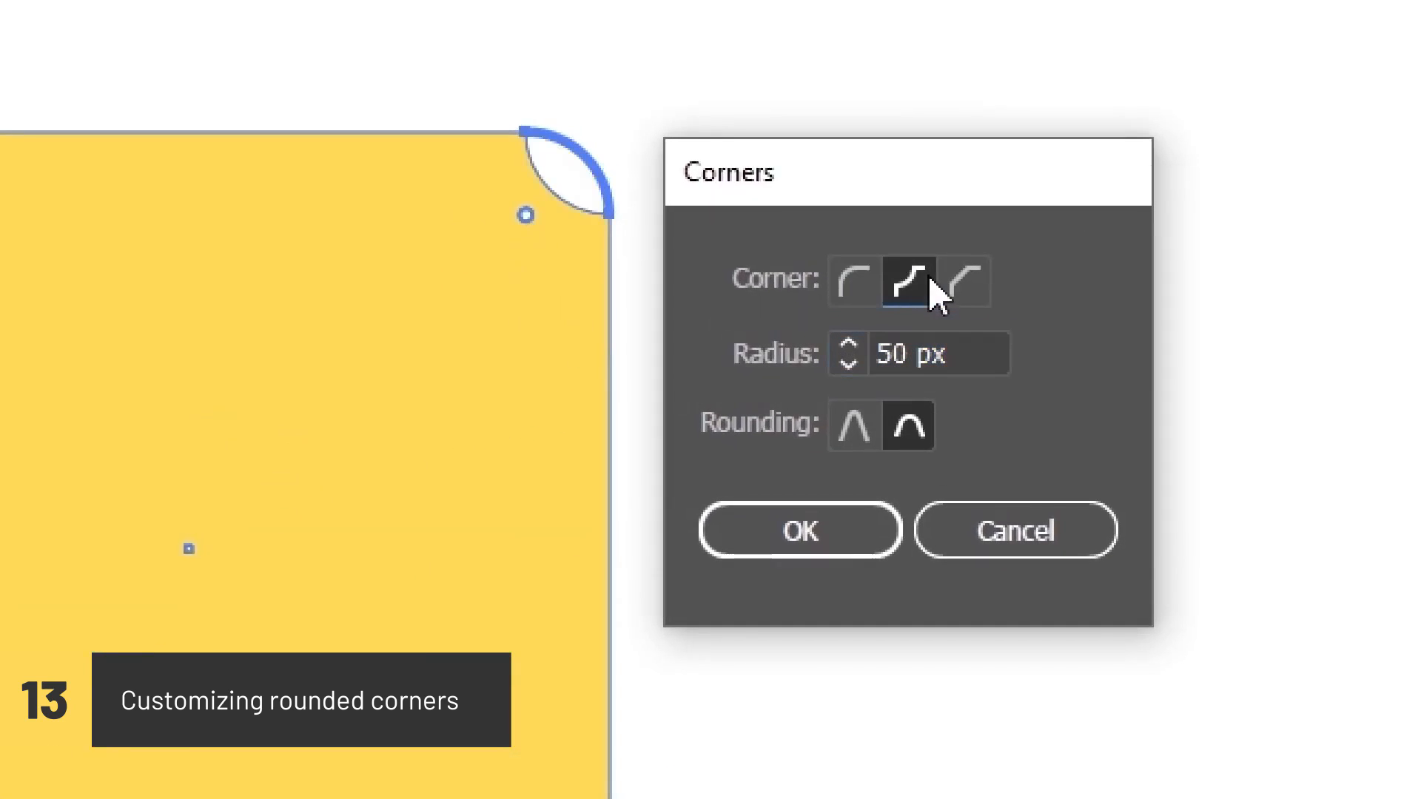
left_click(968, 300)
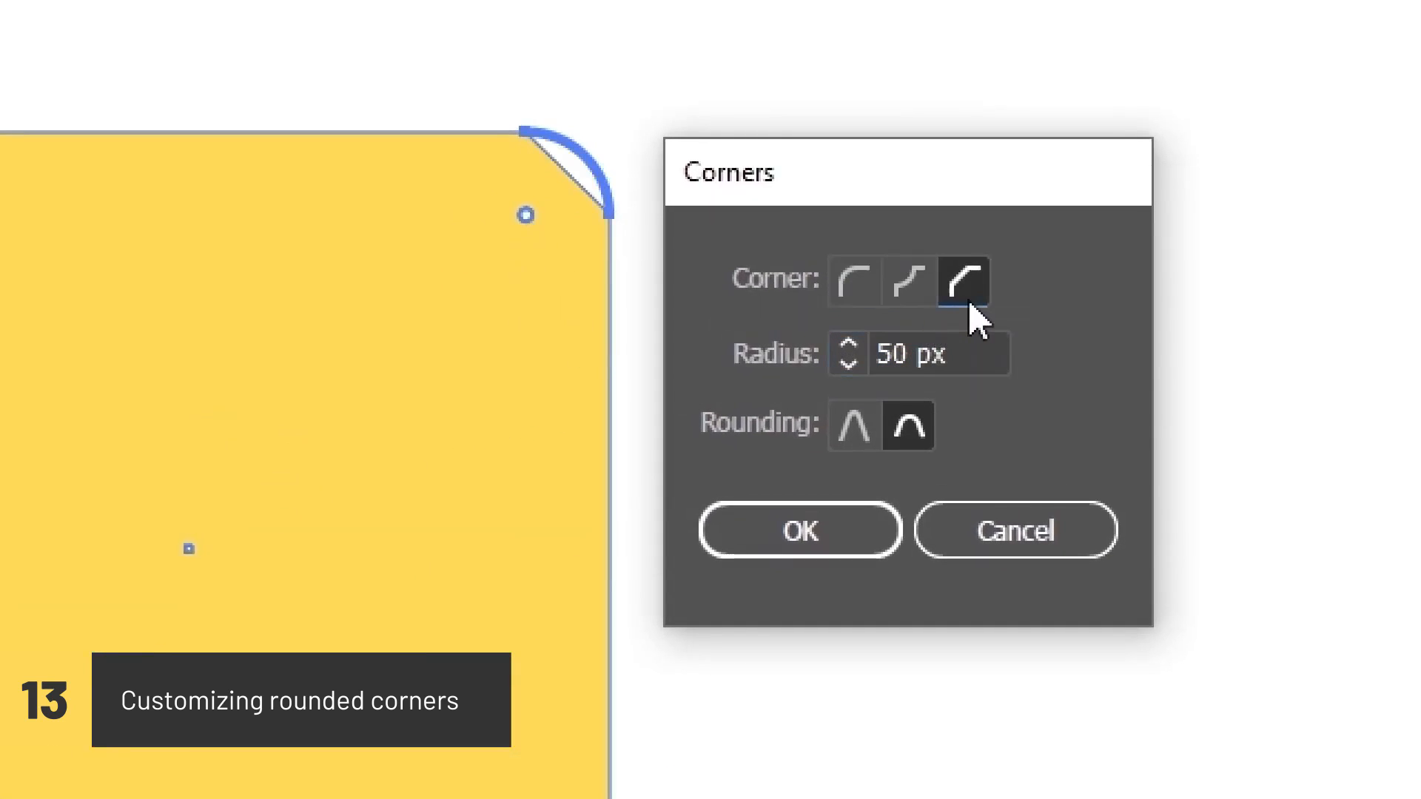
left_click(898, 296)
left_click(801, 531)
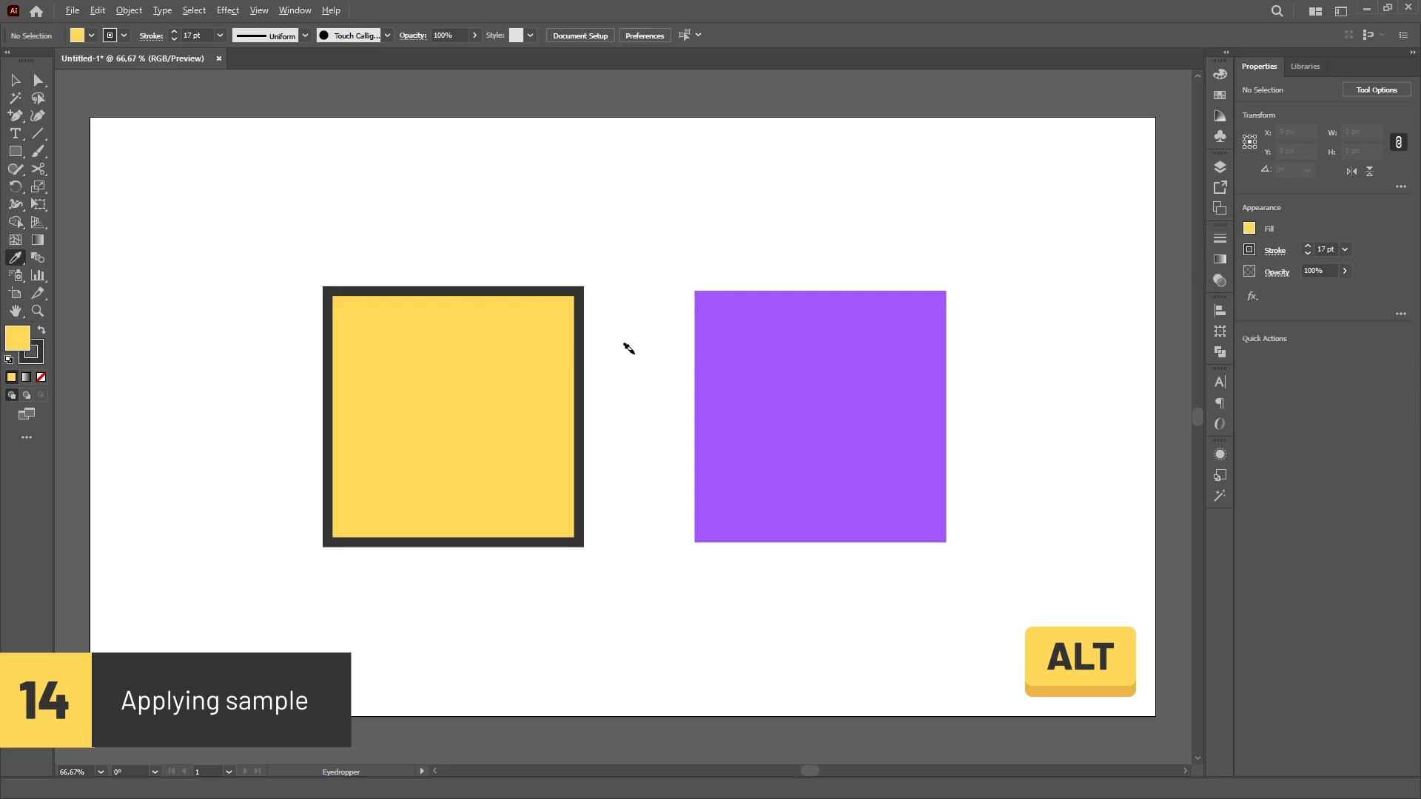
Apply the yellow square's fill and dark 17 pt stroke to the purple square with the Eyedropper tool.
left_click(723, 367, "alt")
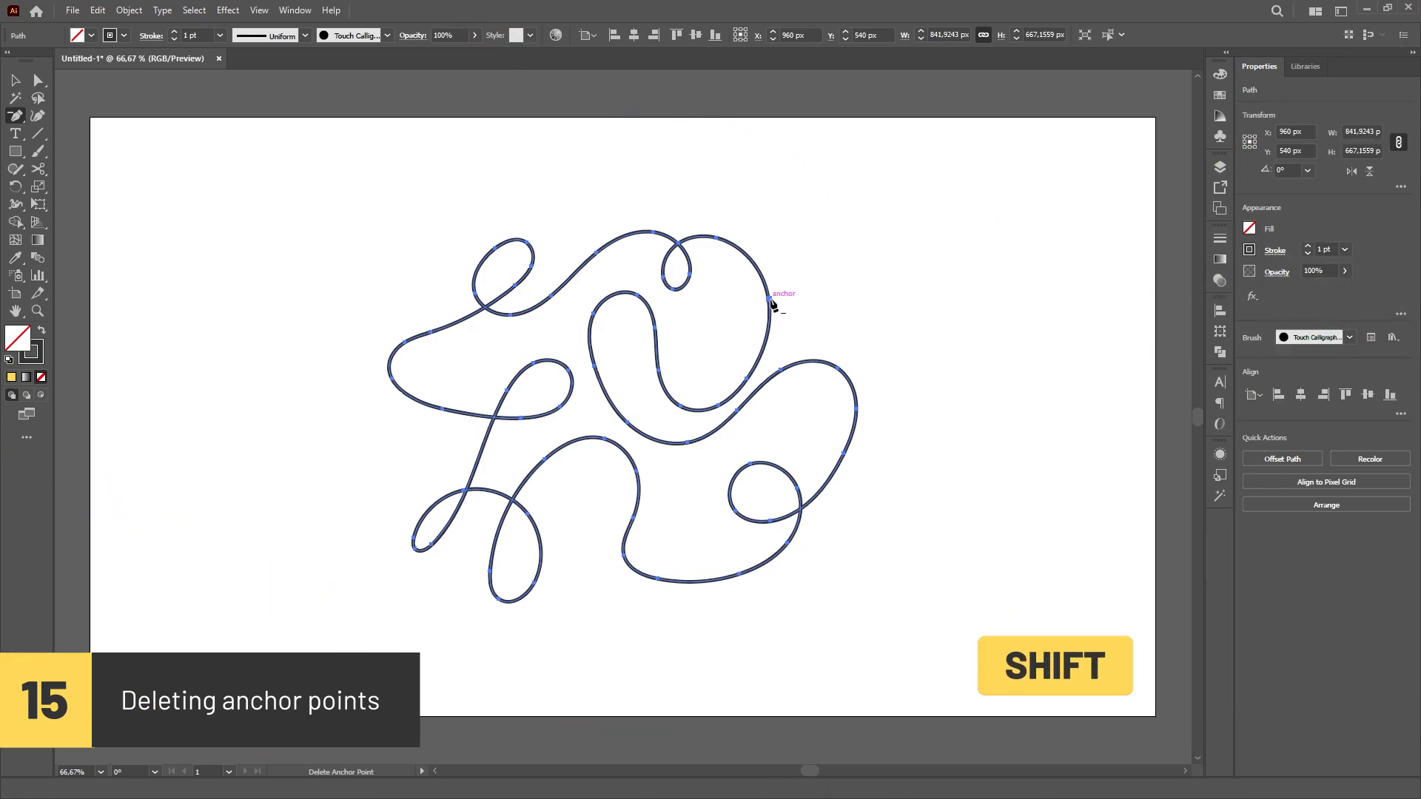
Delete the anchor point on the outer curve of the curly path's upper loop with the Delete Anchor Point tool.
left_click(769, 300, "shift")
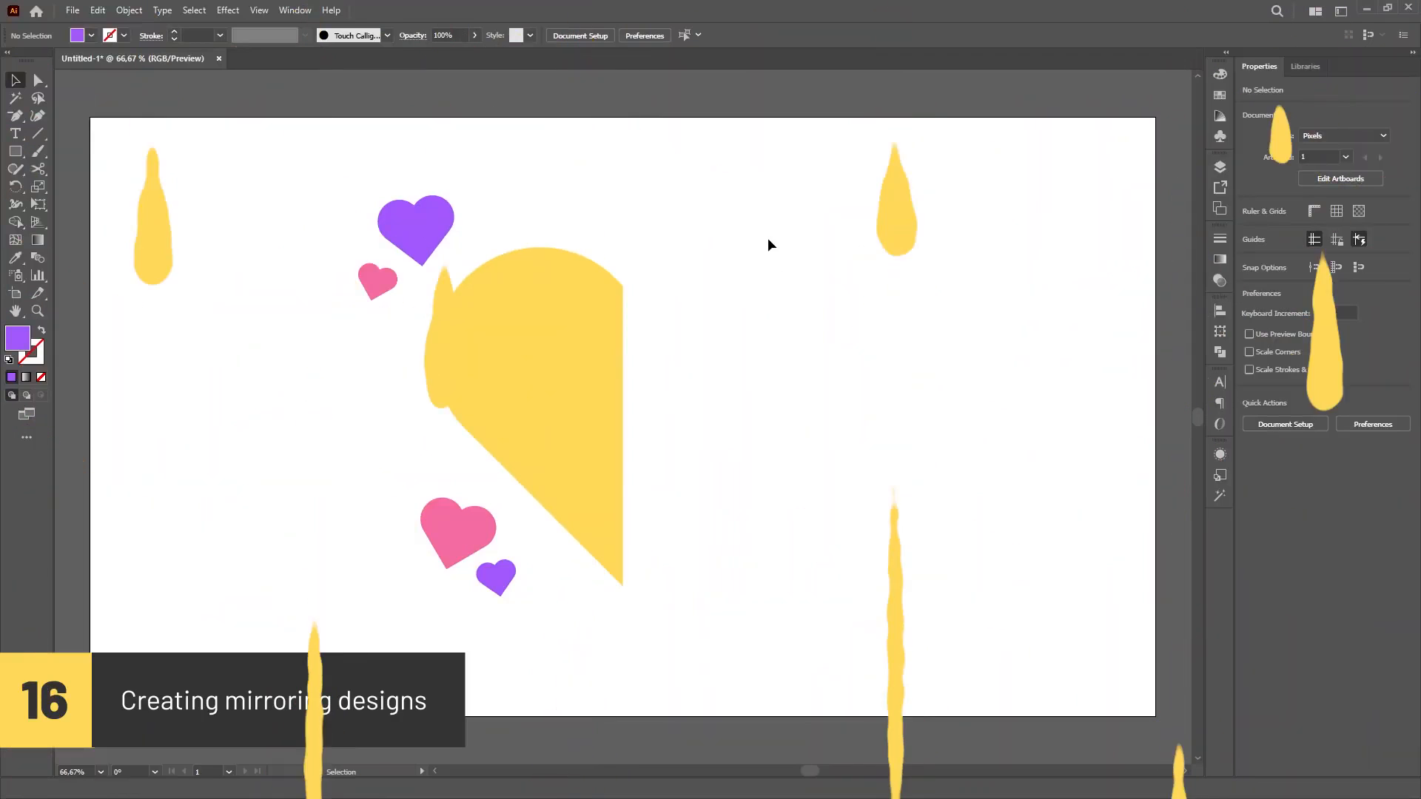
Select the yellow half-heart and the four small hearts and apply a mirror repeat to them.
left_click_drag(750, 168, 317, 620)
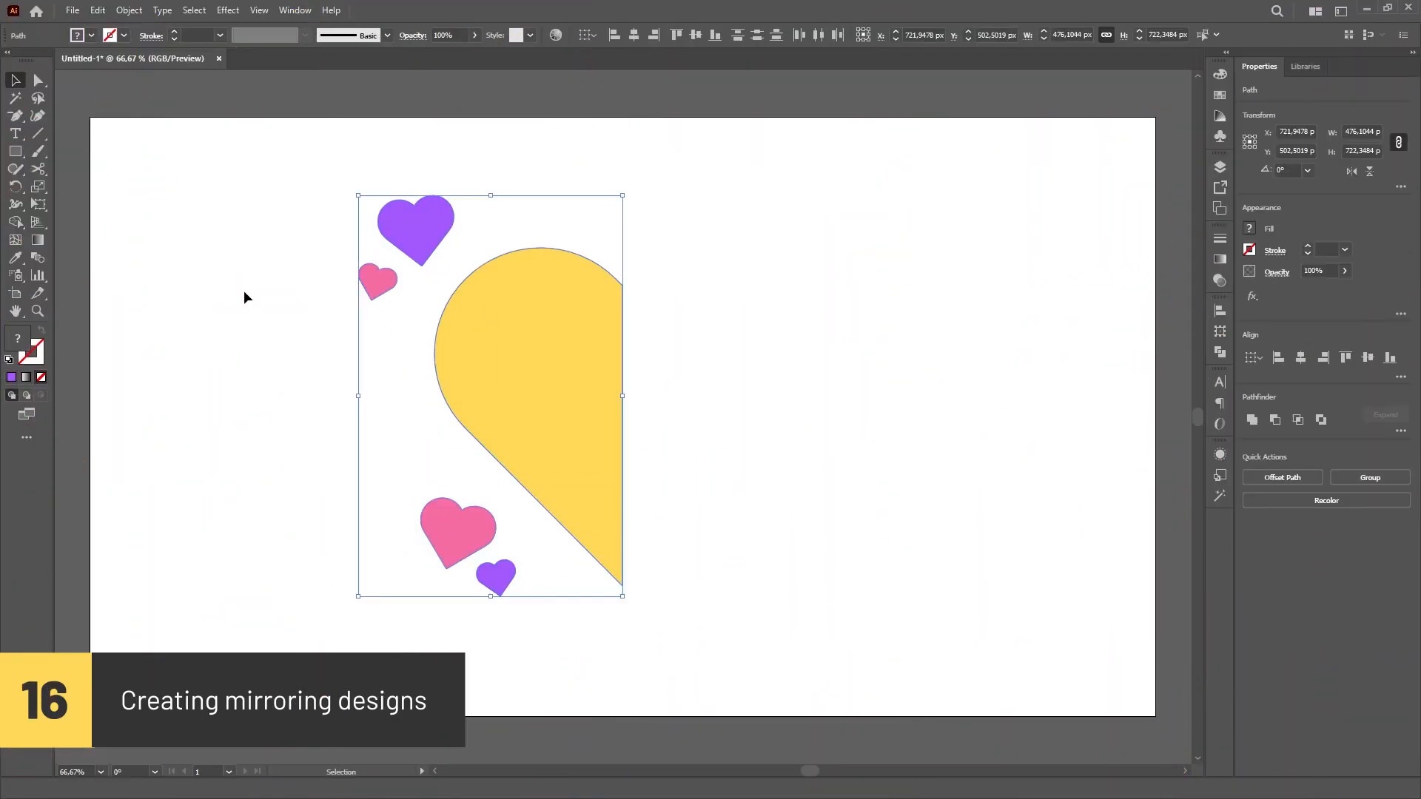
left_click(138, 16)
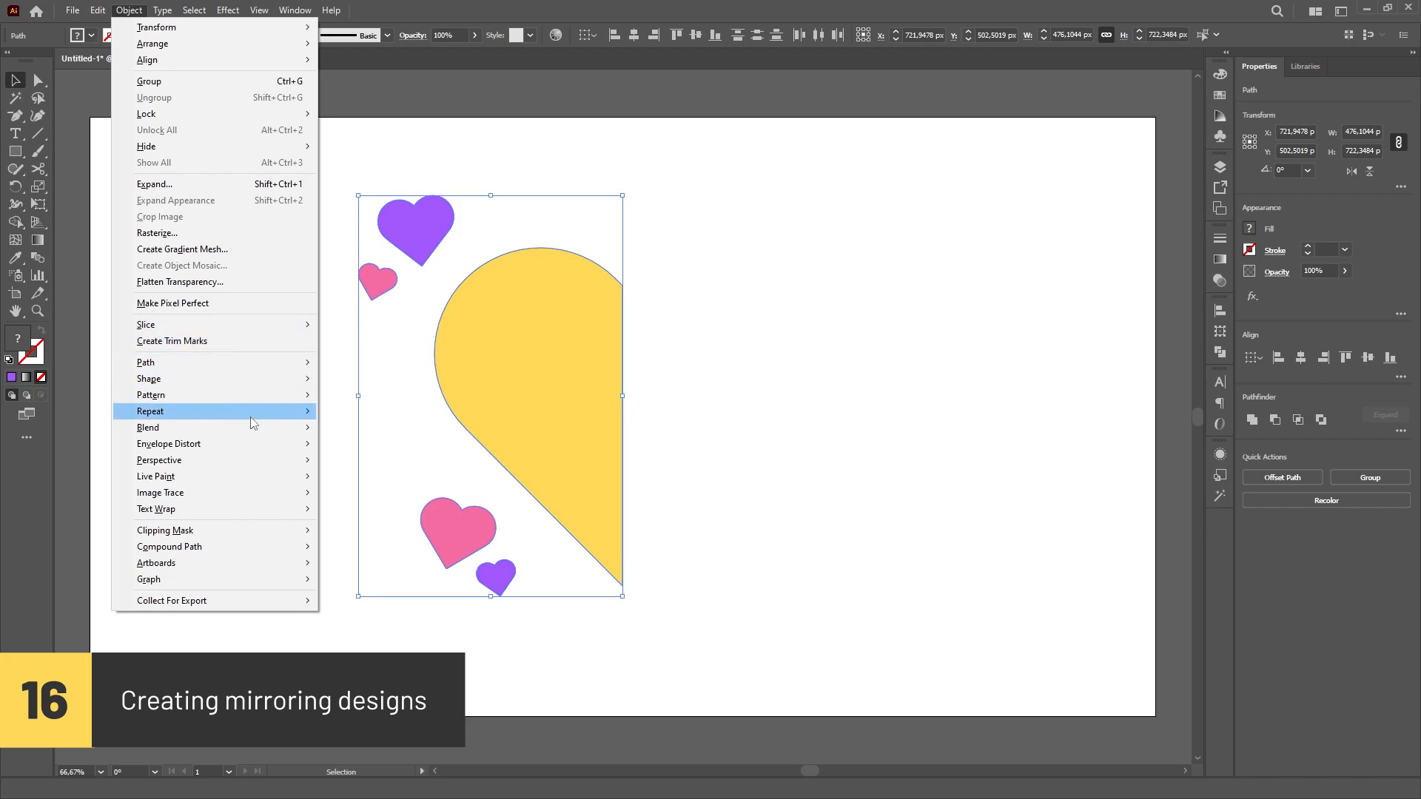
mouse_move(248, 415)
left_click(368, 444)
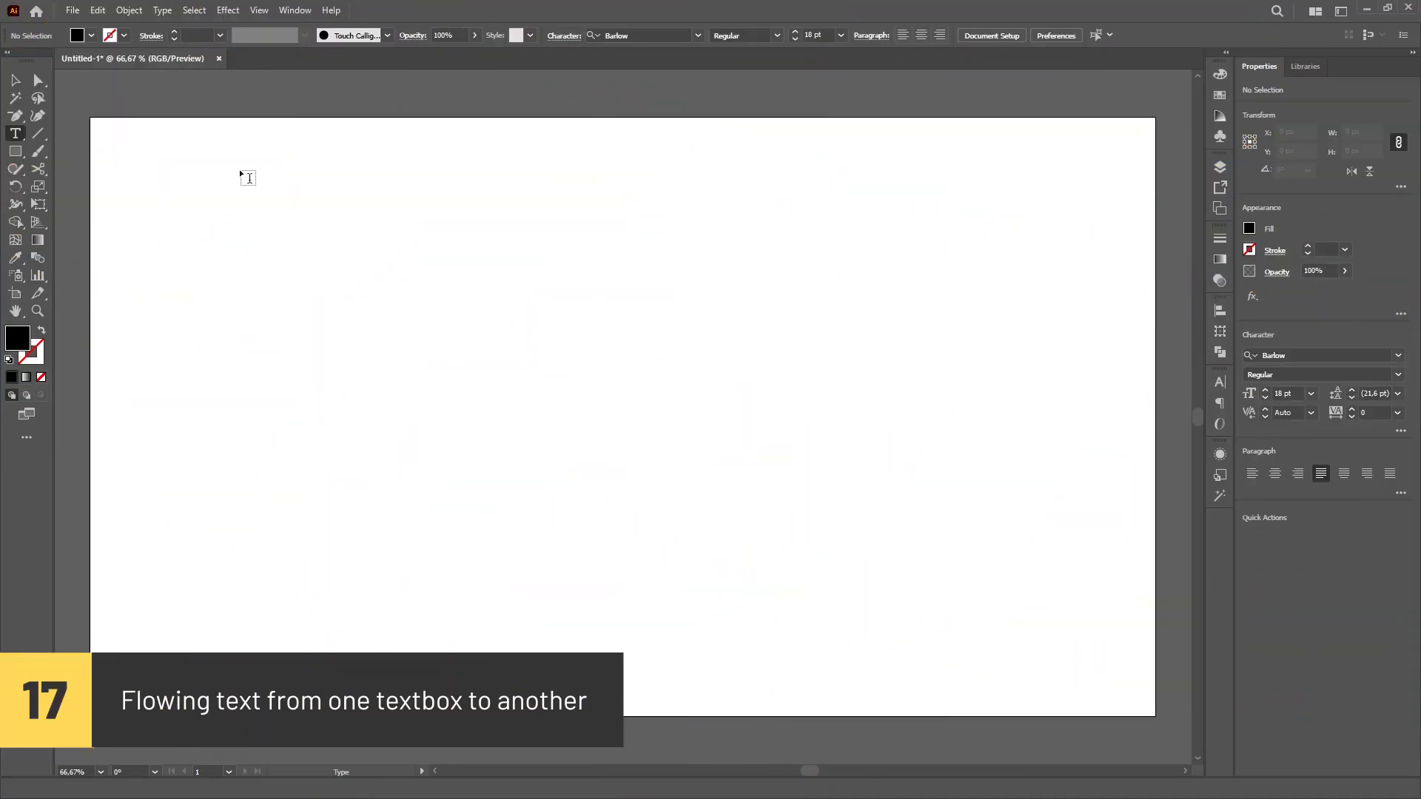
Draw a text frame about 516 by 789 px and flow its overset text into a second frame placed beside it.
left_click_drag(241, 170, 526, 606)
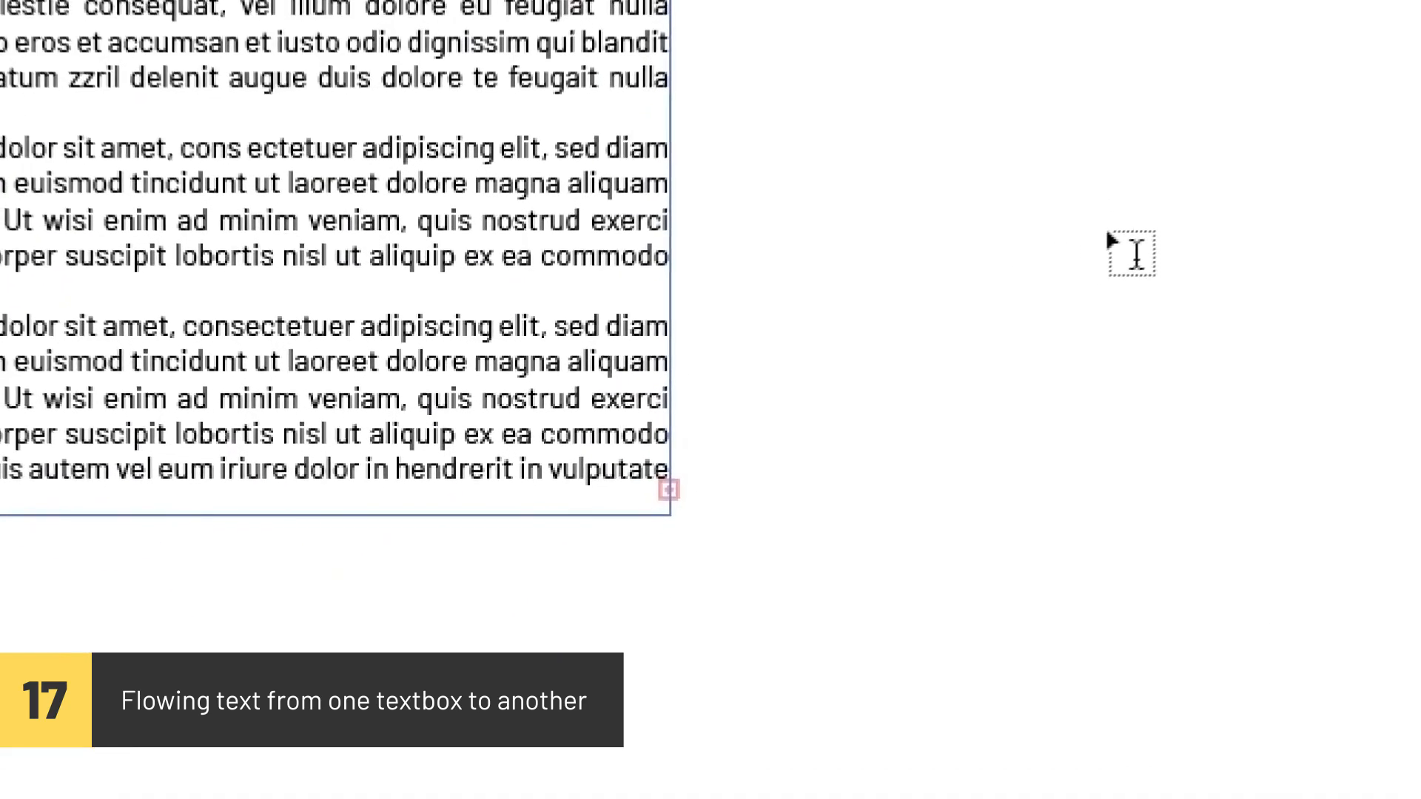
left_click(1140, 411)
left_click(672, 489)
left_click(674, 492)
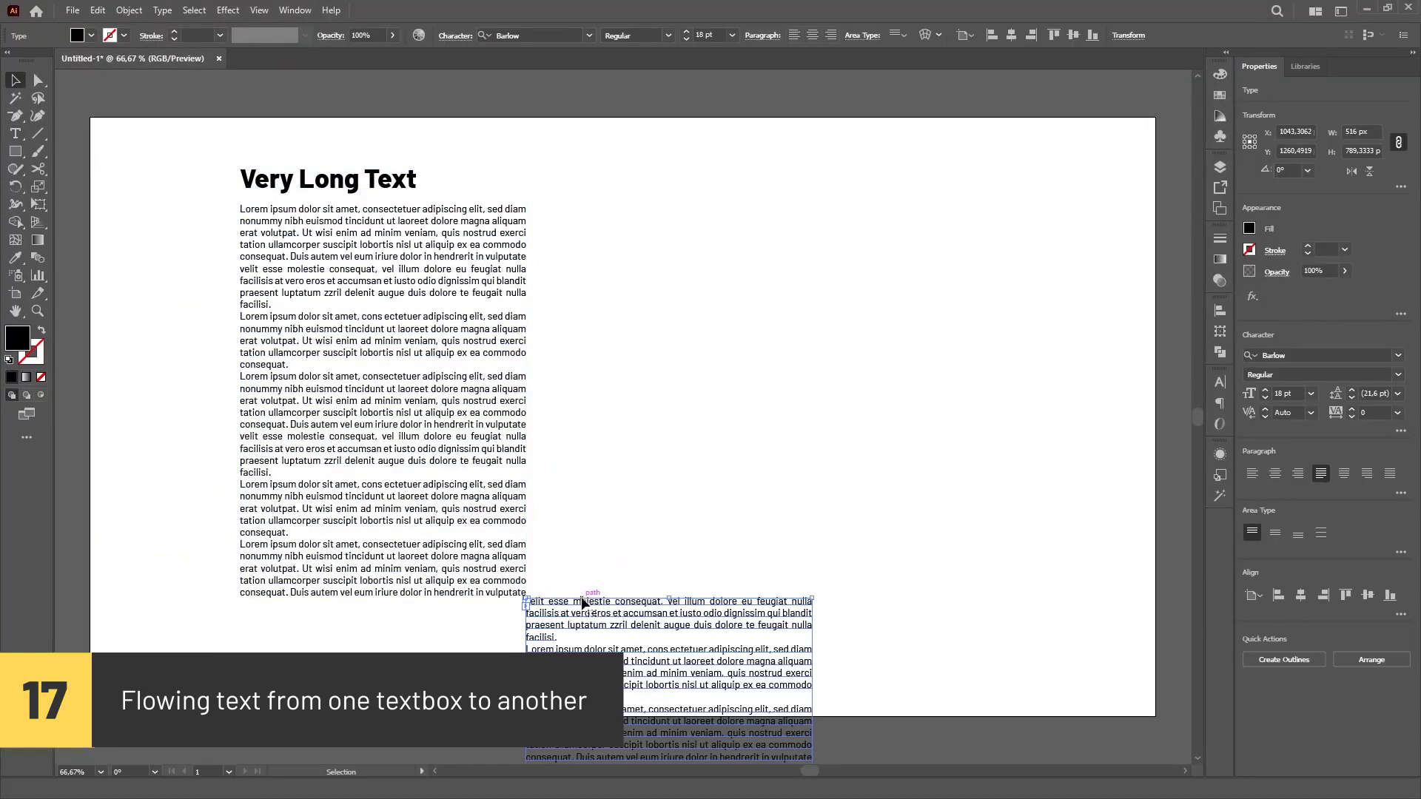
left_click_drag(582, 603, 644, 216)
left_click(774, 163)
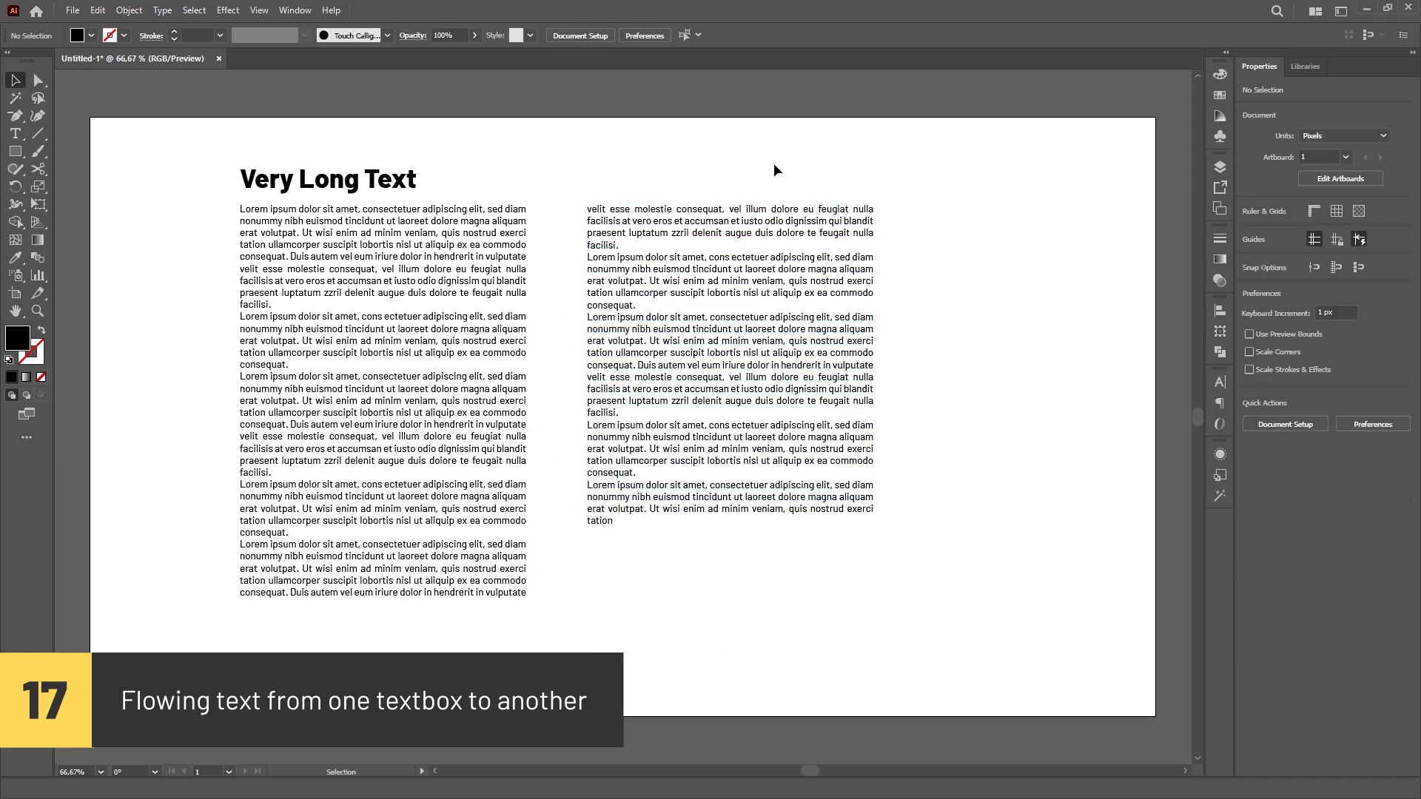
Delete the third body paragraph in the first text frame to try the text reflow, and undo the deletion.
left_click(428, 433)
key("t")
left_click_drag(240, 374, 299, 474)
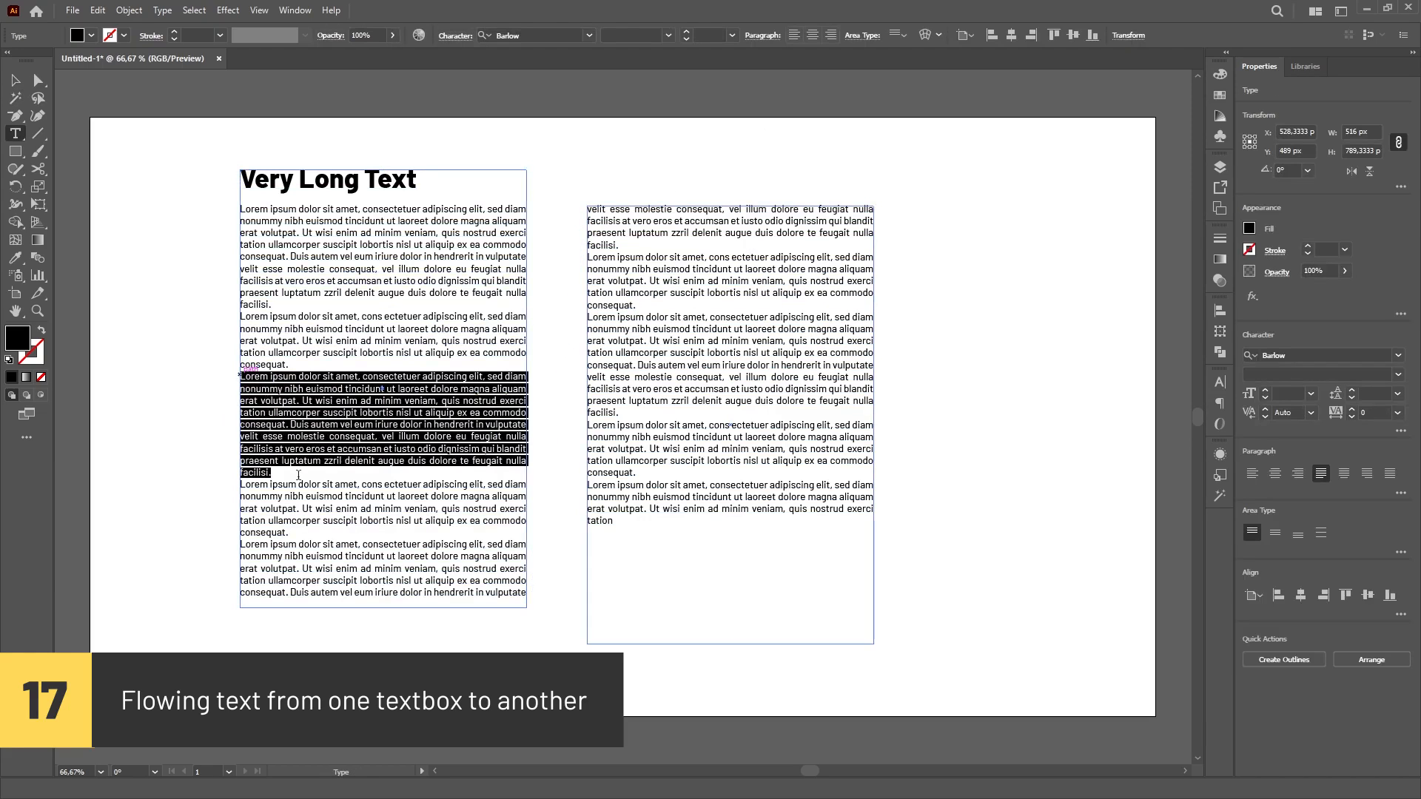
key("Delete")
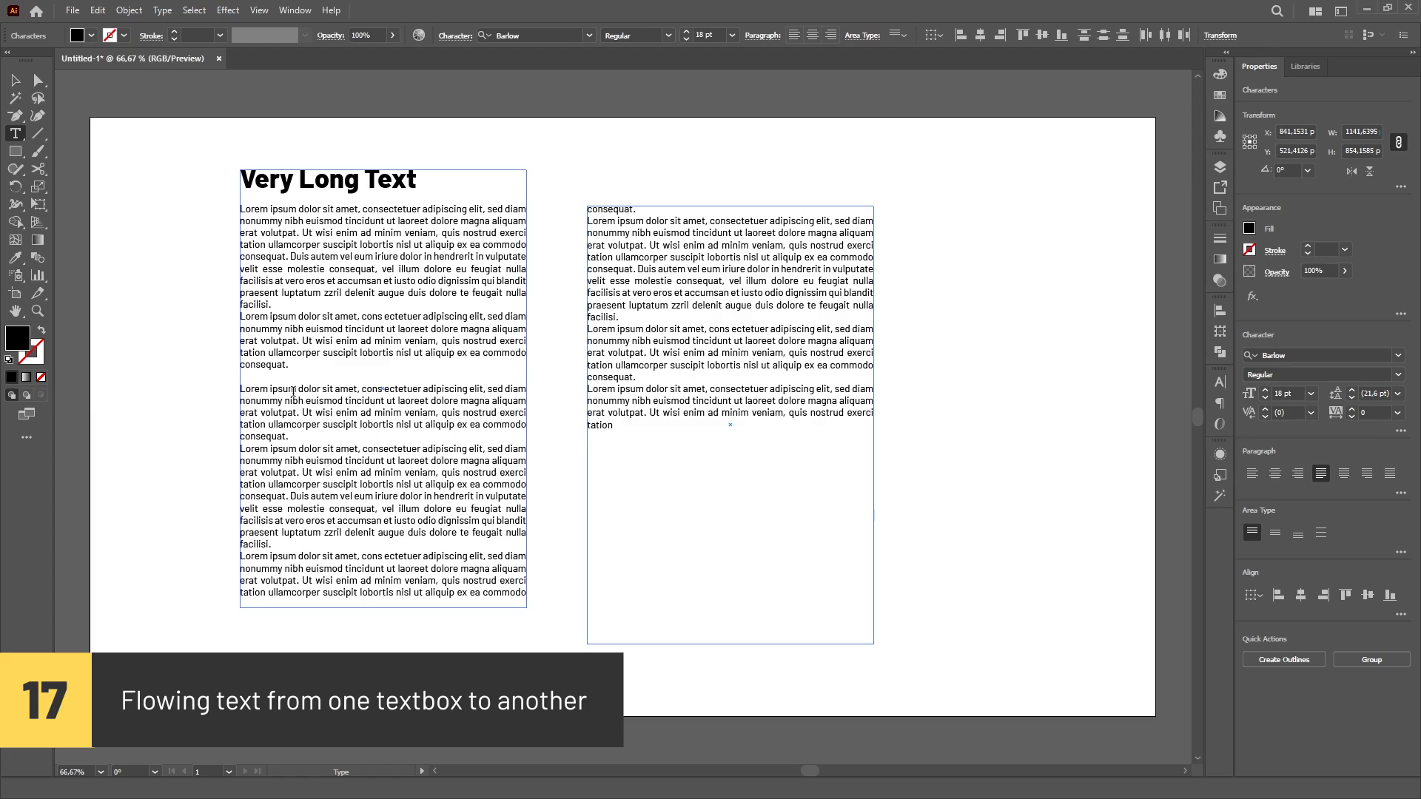
key("ctrl+z")
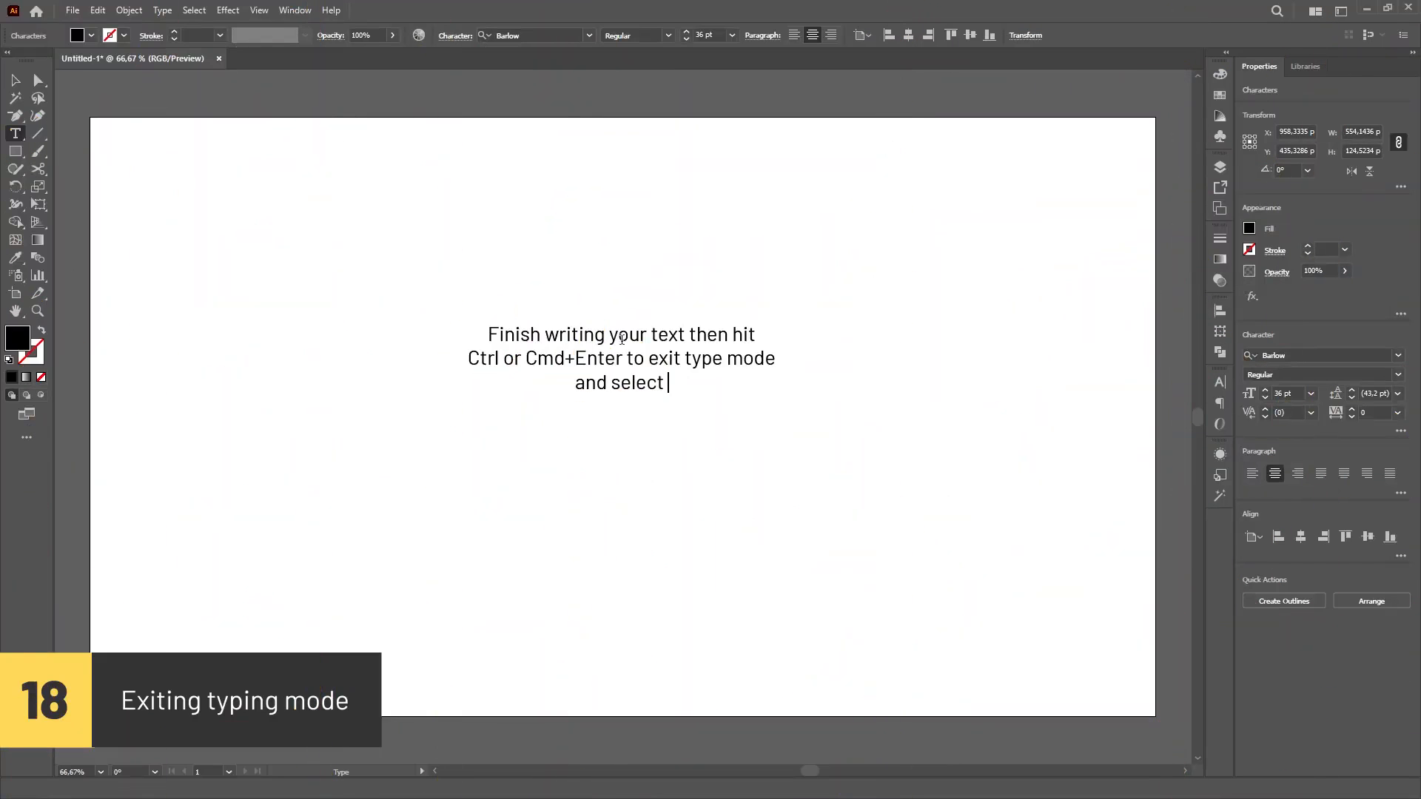
Finish the centred text's last line as "and select the Selection Tool" and exit typing mode.
type("sele")
key("BackSpace")
key("BackSpace")
key("BackSpace")
key("BackSpace")
type("Selec")
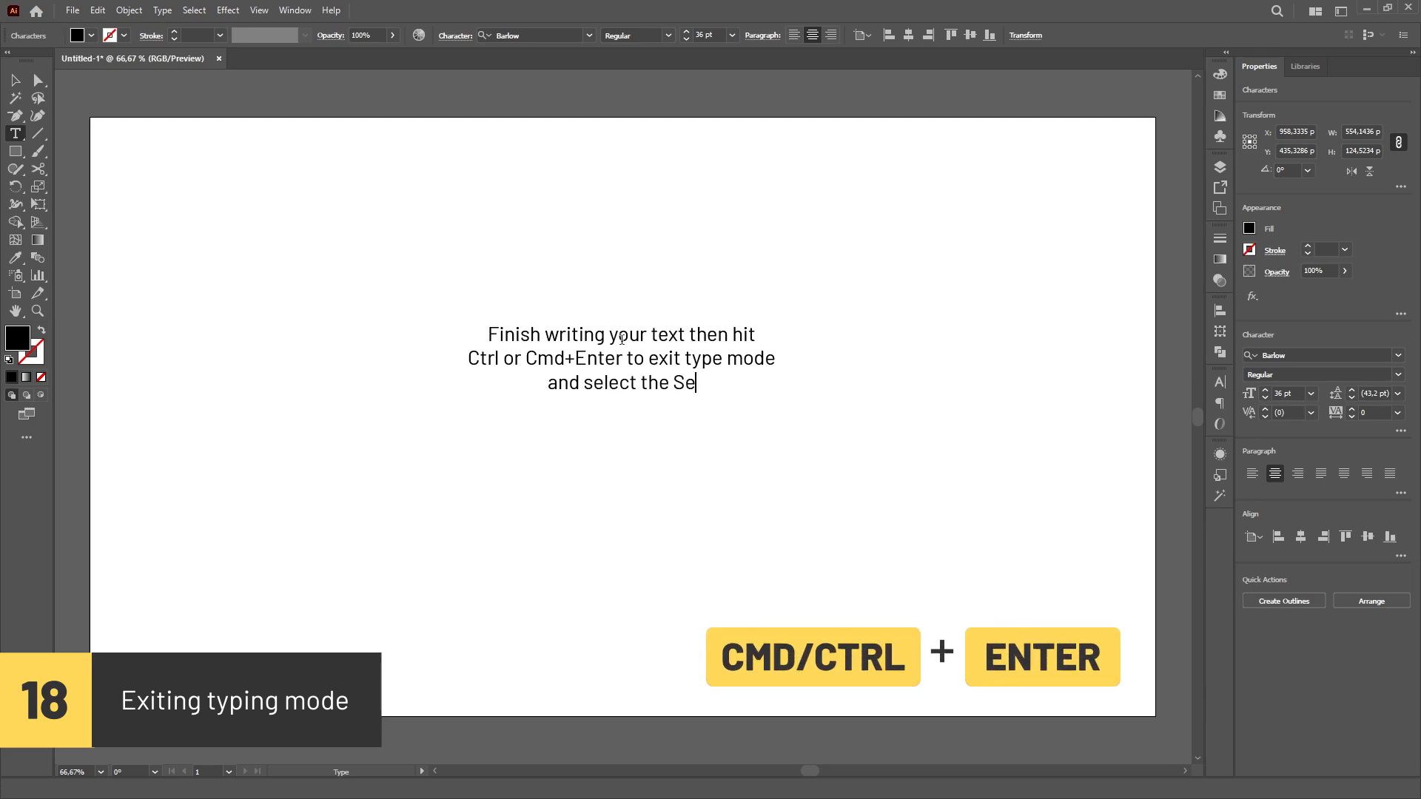
type("tion Tool")
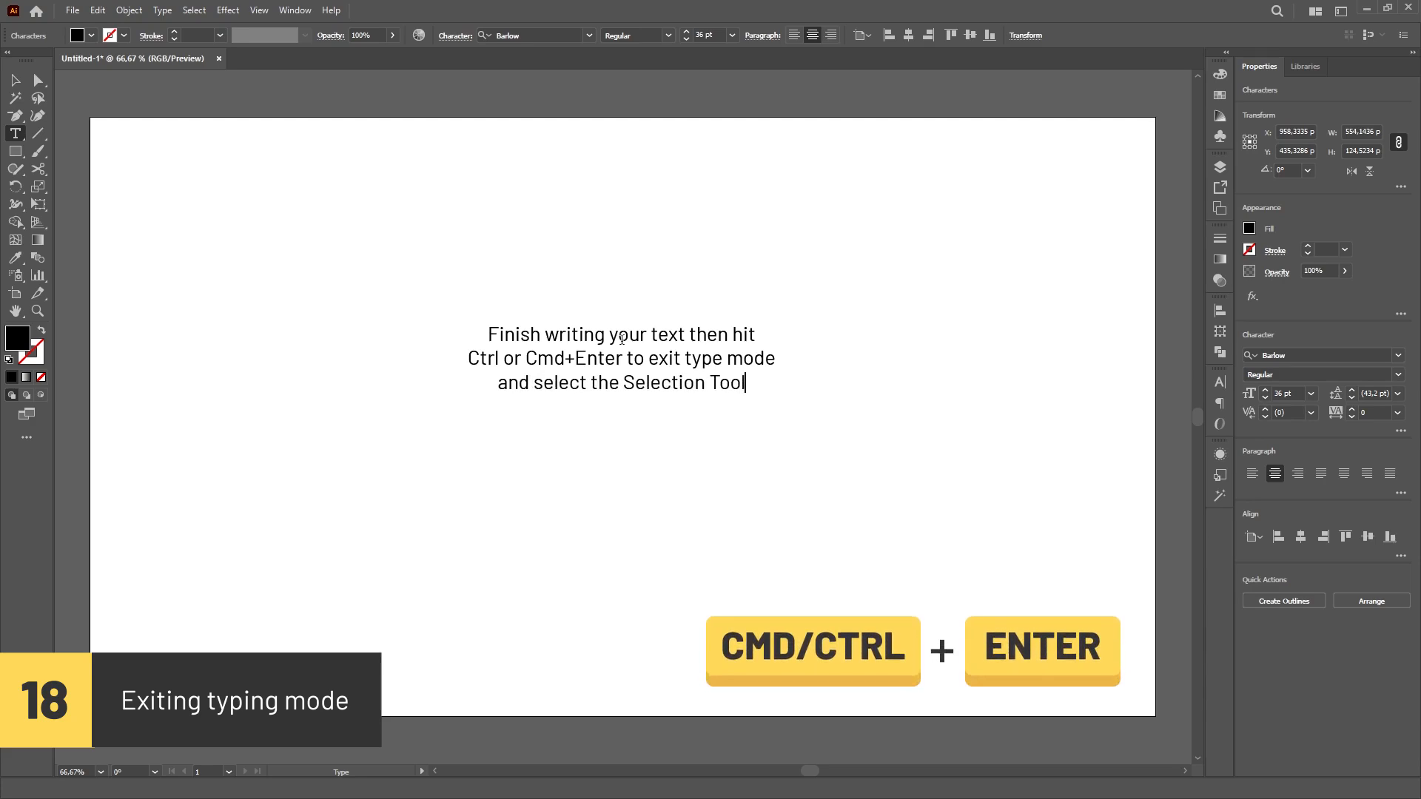
key("ctrl+Return")
key("ctrl+Return")
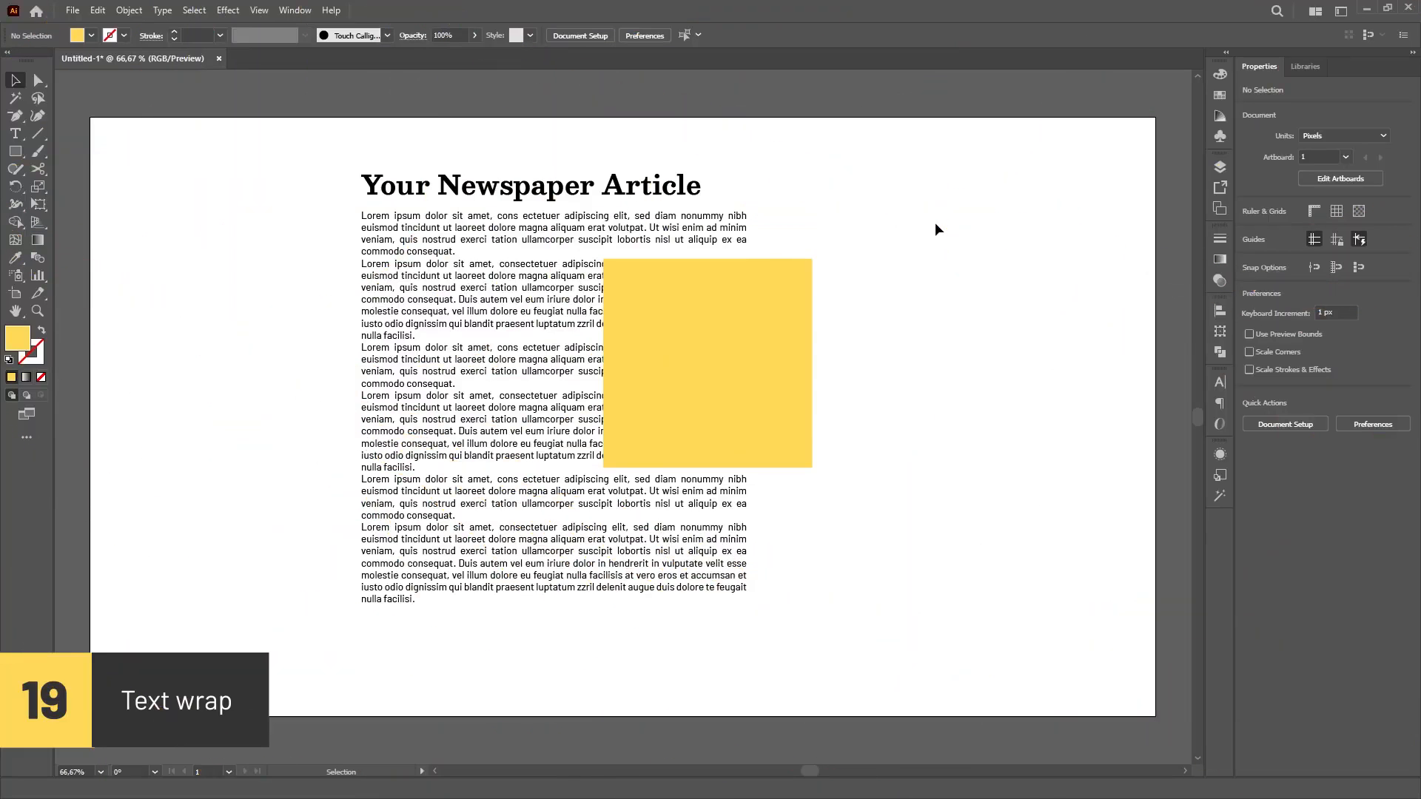
Apply a text wrap to the newspaper article and the yellow square, and move the square further into the text.
key("ctrl+a")
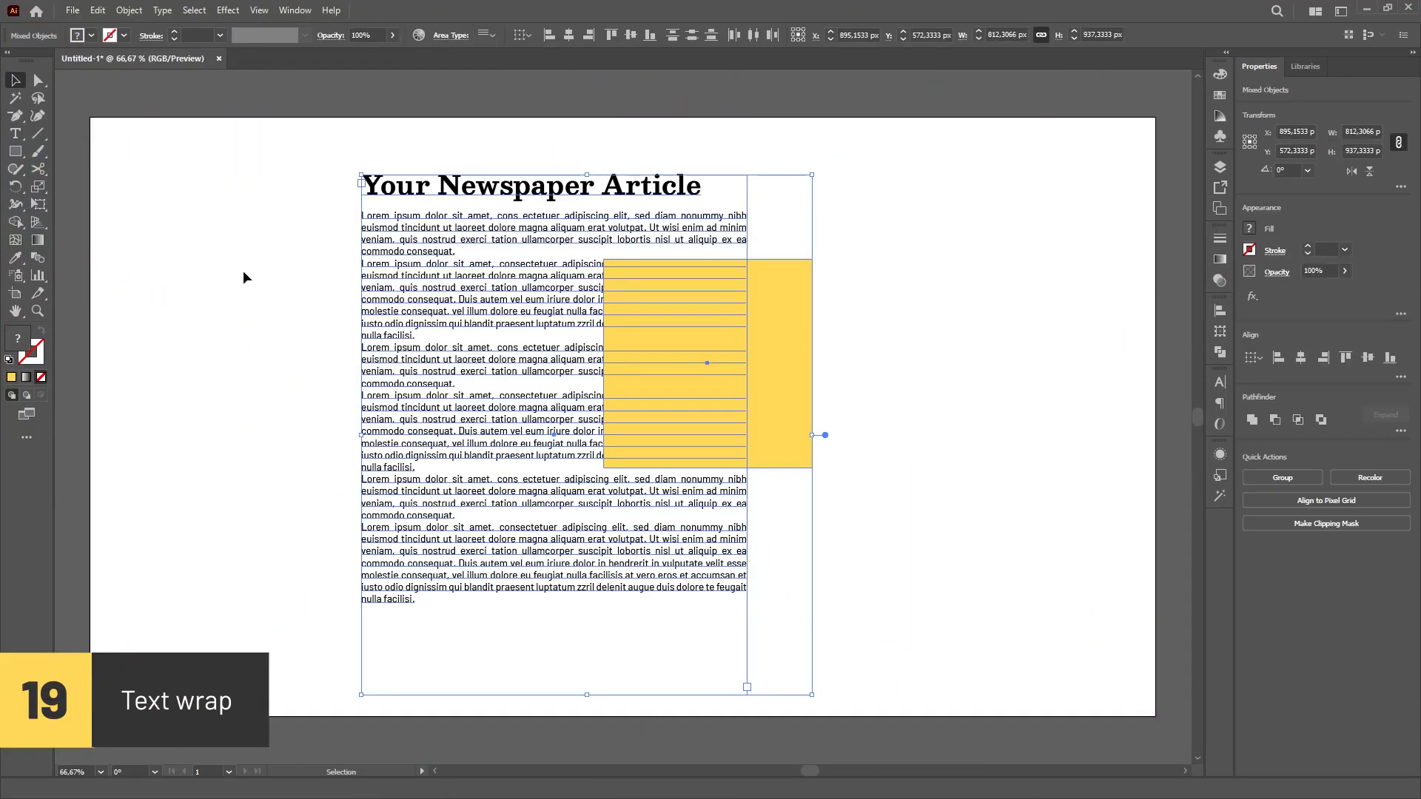
left_click(129, 10)
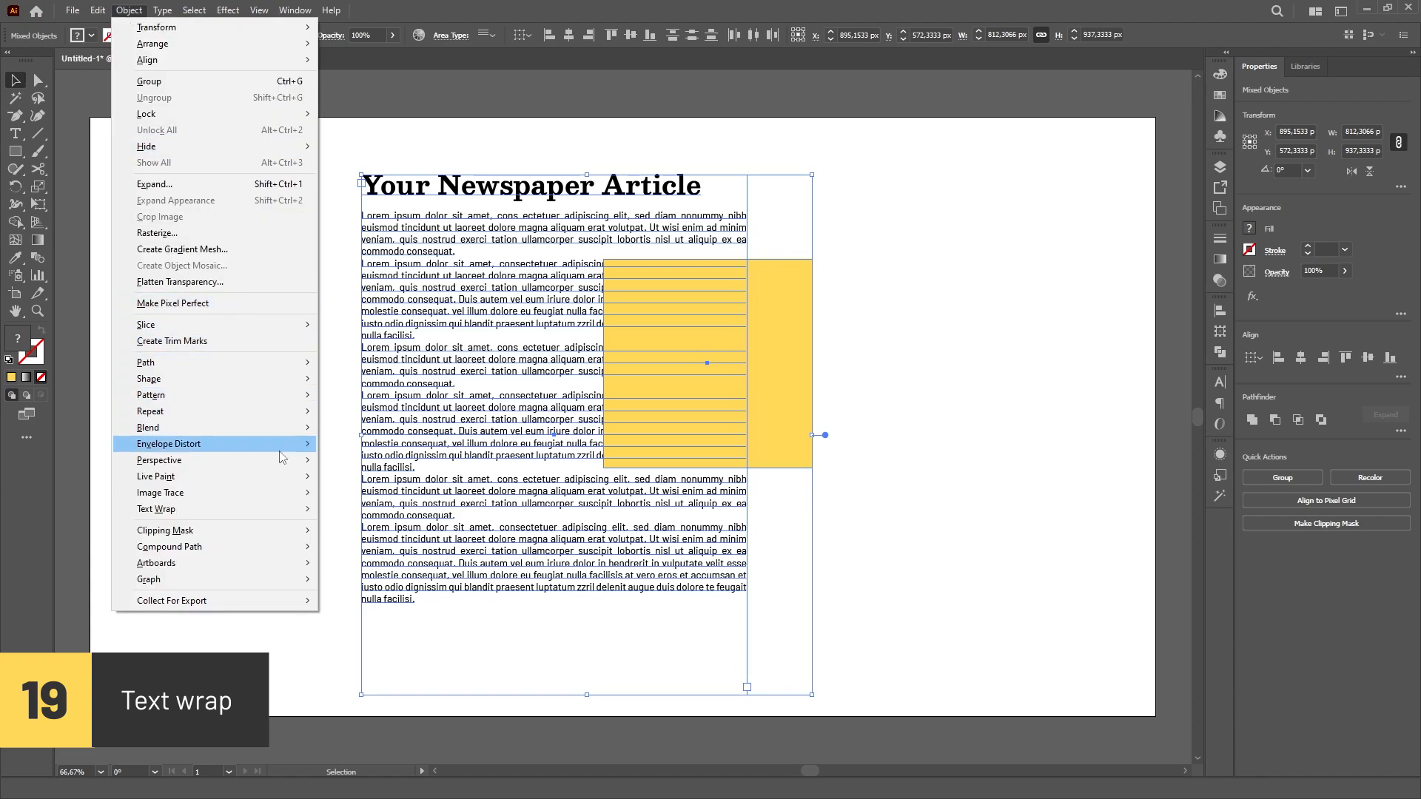
mouse_move(300, 509)
left_click(351, 510)
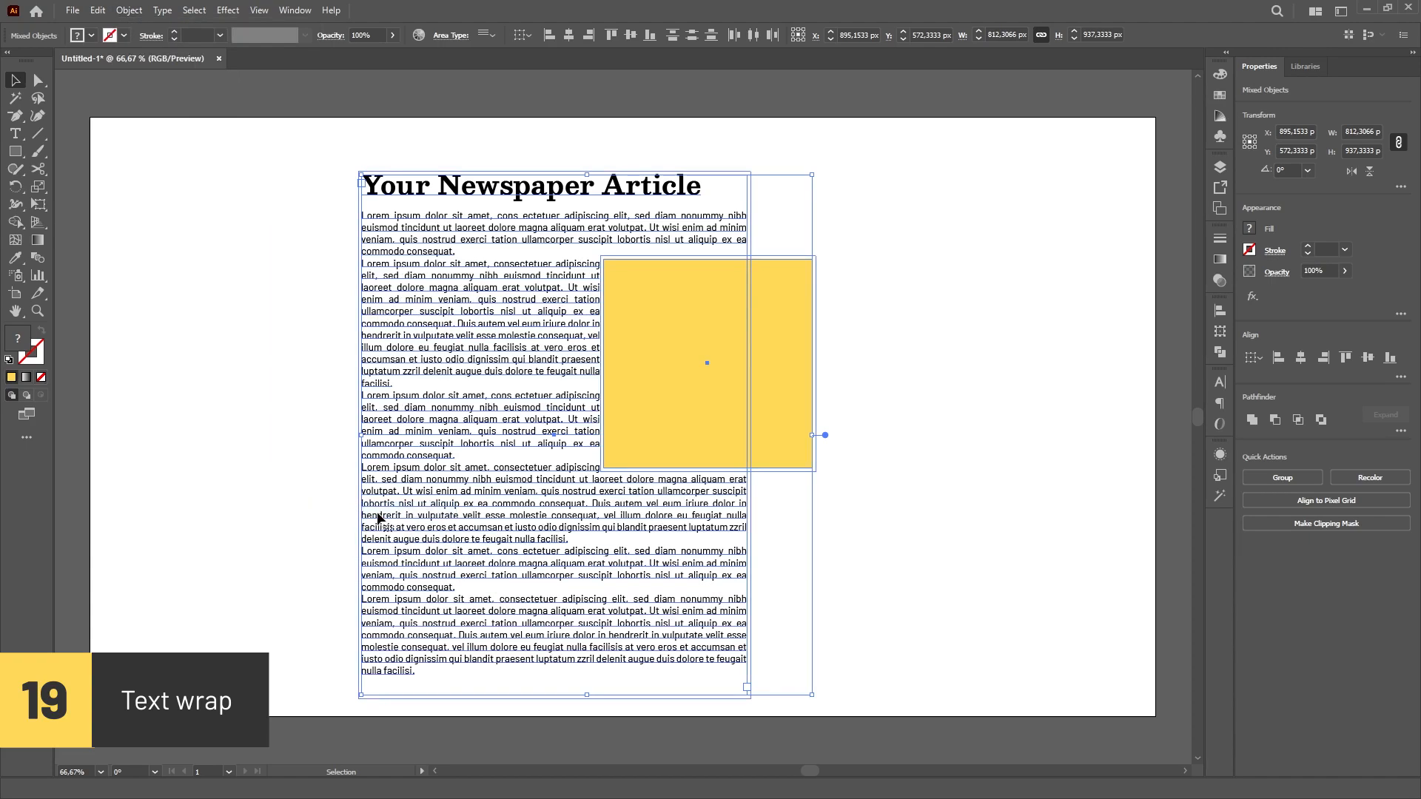
left_click(846, 361)
left_click_drag(763, 363, 641, 416)
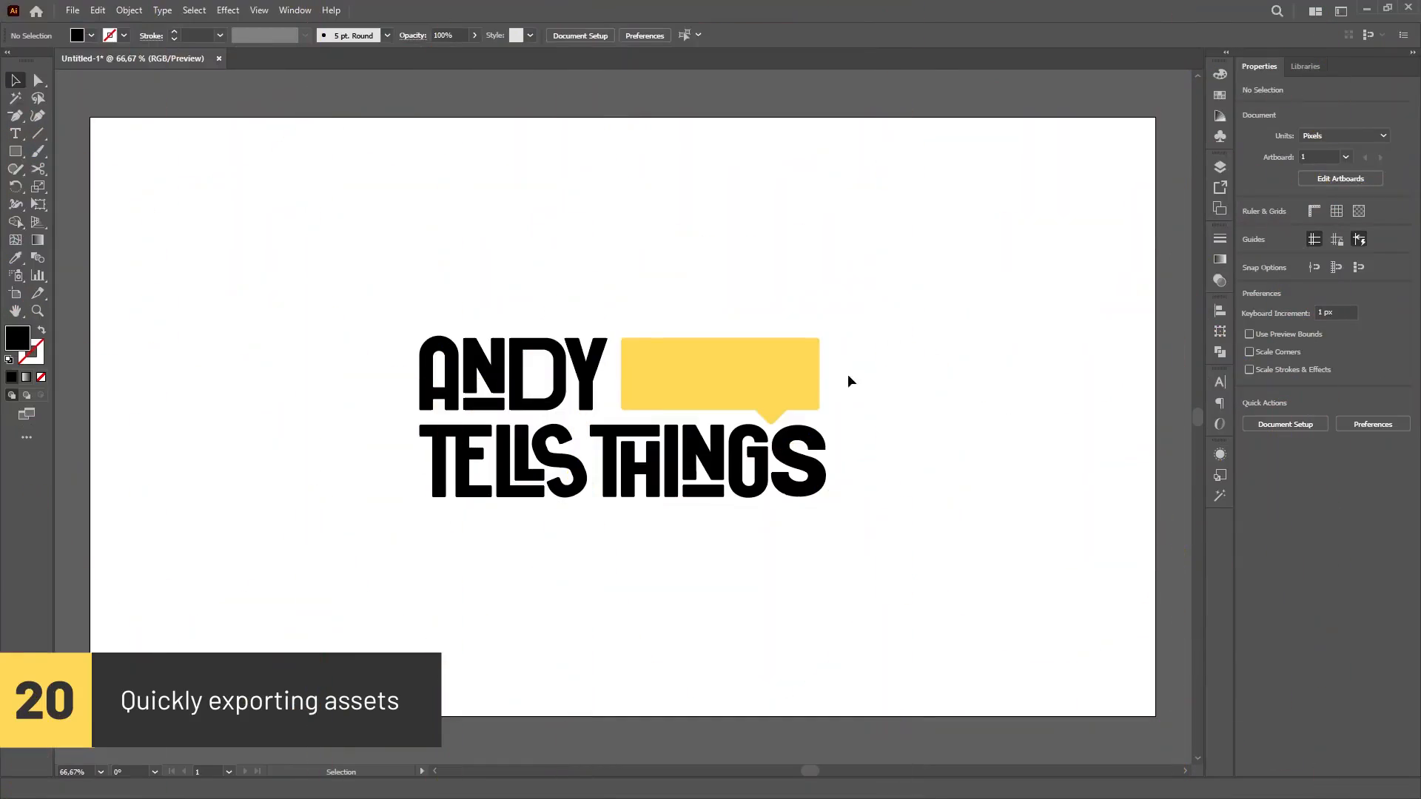
Review the grouped logo's Export for Screens settings as a single asset, cancel the export, and show the collected export assets.
left_click(758, 370)
right_click(880, 285)
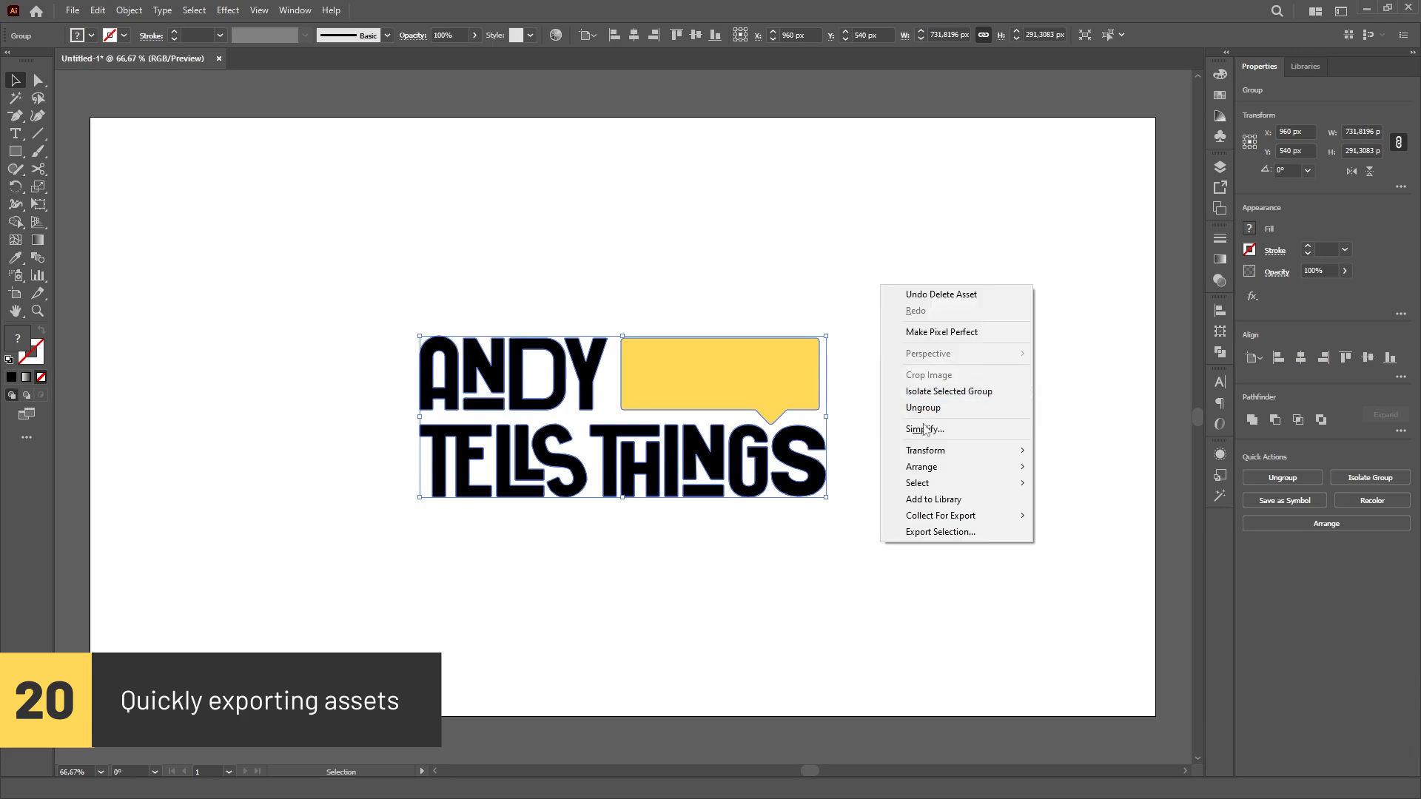
left_click(941, 535)
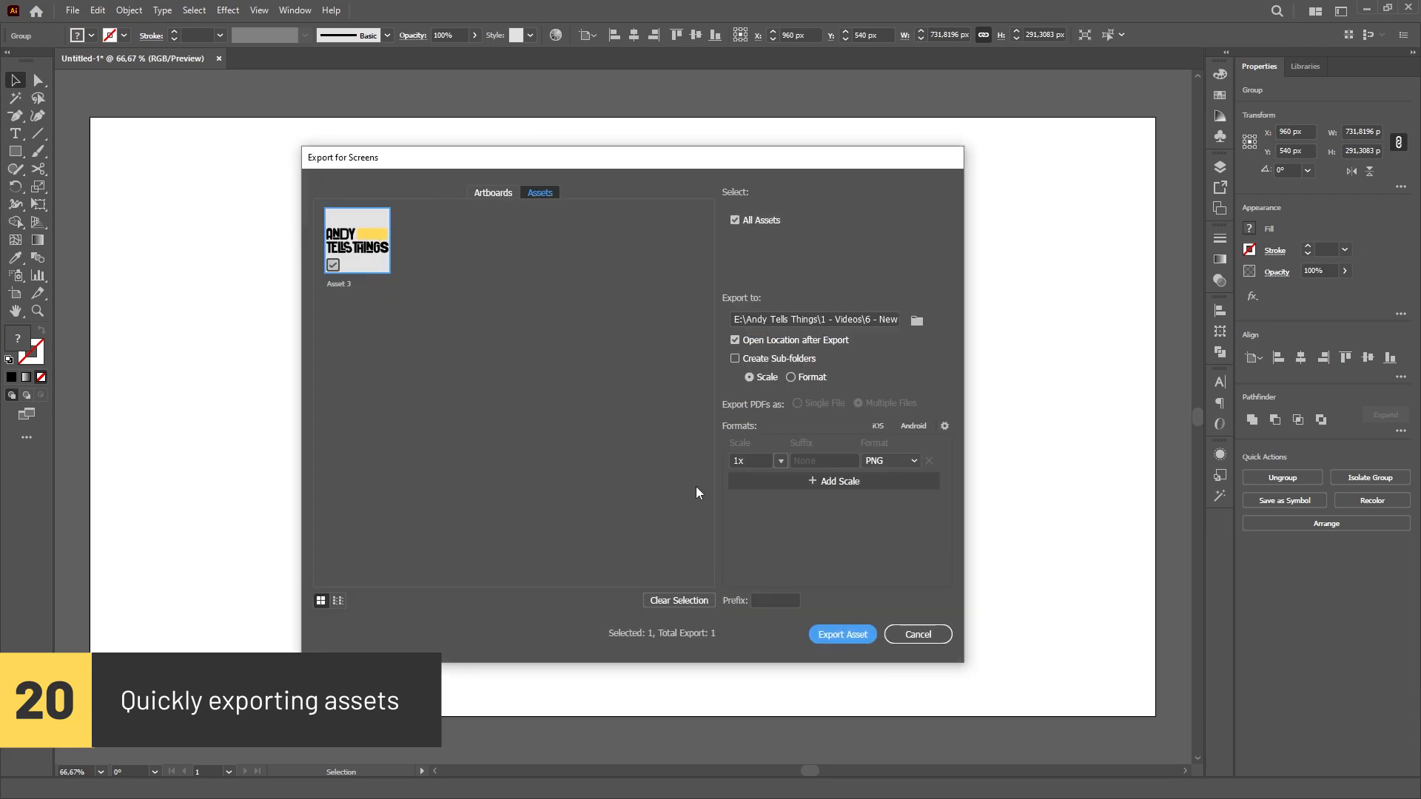
left_click(918, 635)
left_click(1221, 190)
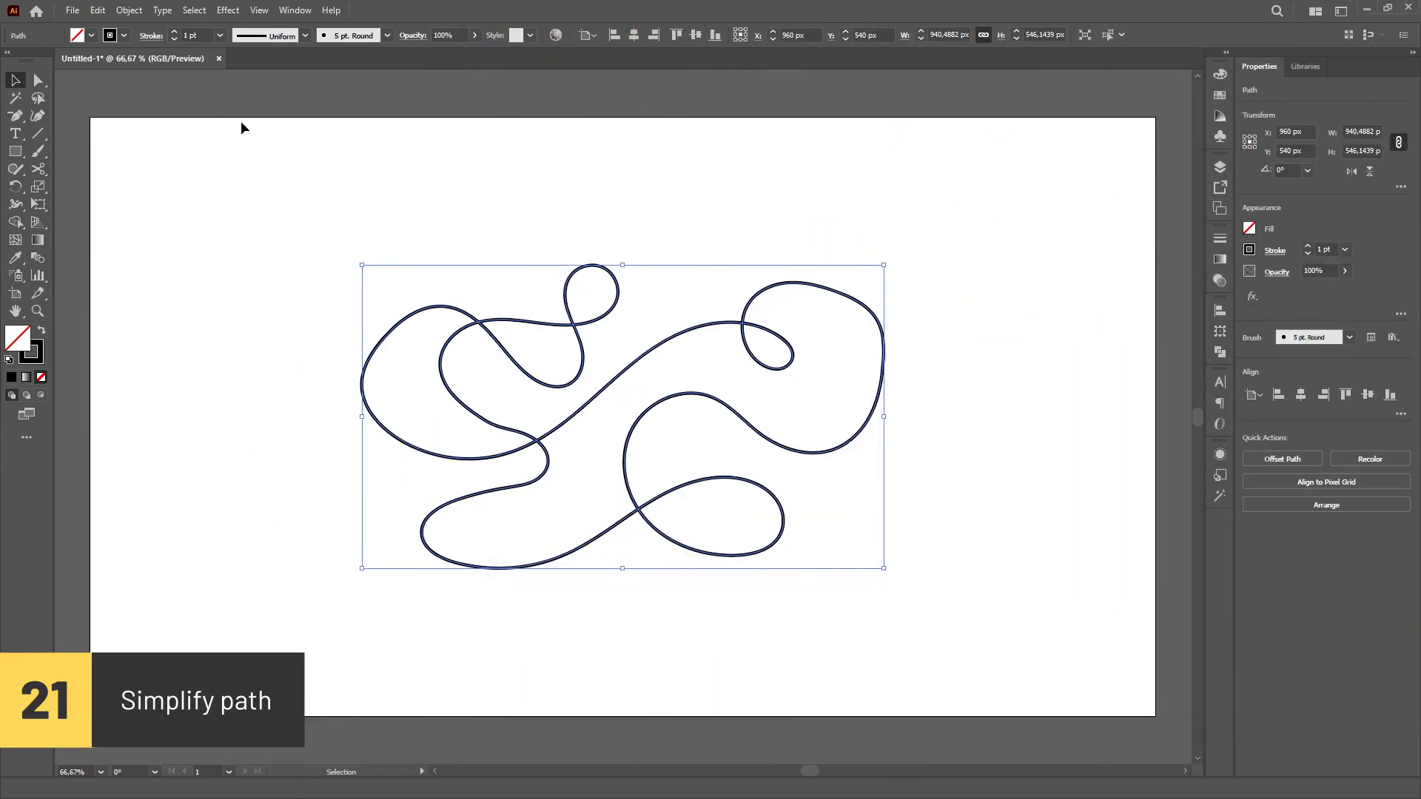
Simplify the looping path, raising the amount of kept anchor points slightly above the automatic setting.
left_click(129, 10)
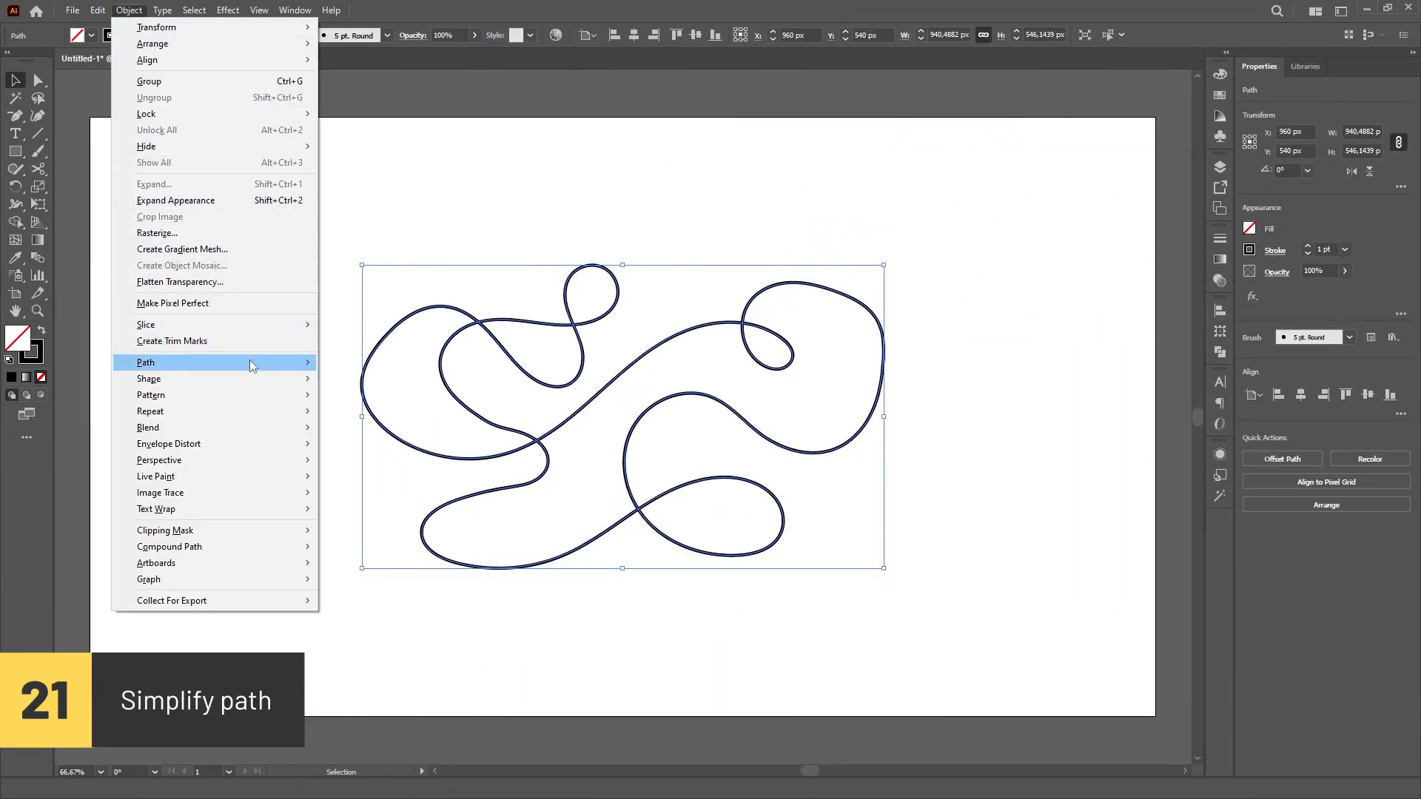
mouse_move(251, 366)
left_click(406, 456)
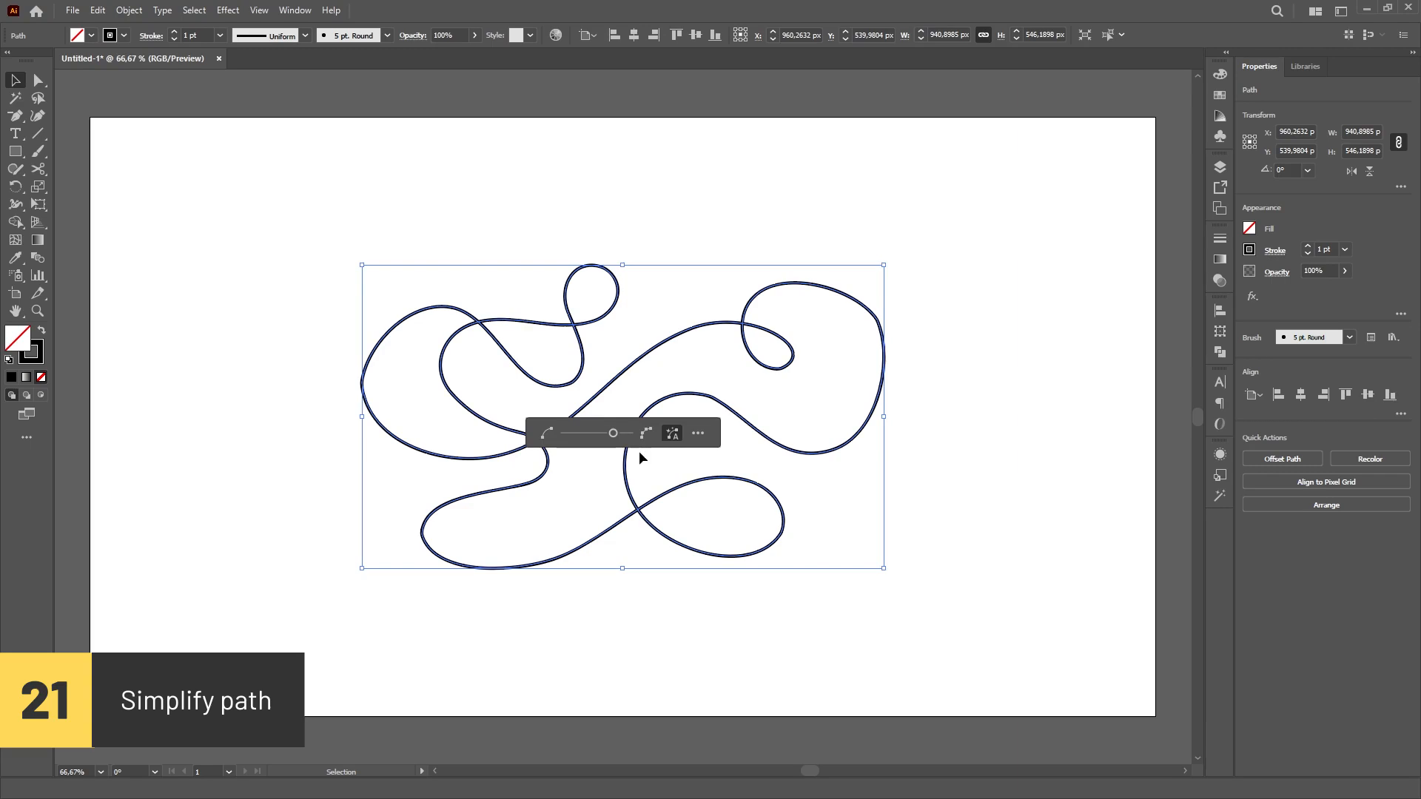
mouse_move(611, 443)
left_mouse_down()
mouse_move(572, 440)
mouse_move(628, 438)
mouse_move(567, 436)
mouse_move(626, 436)
left_mouse_up()
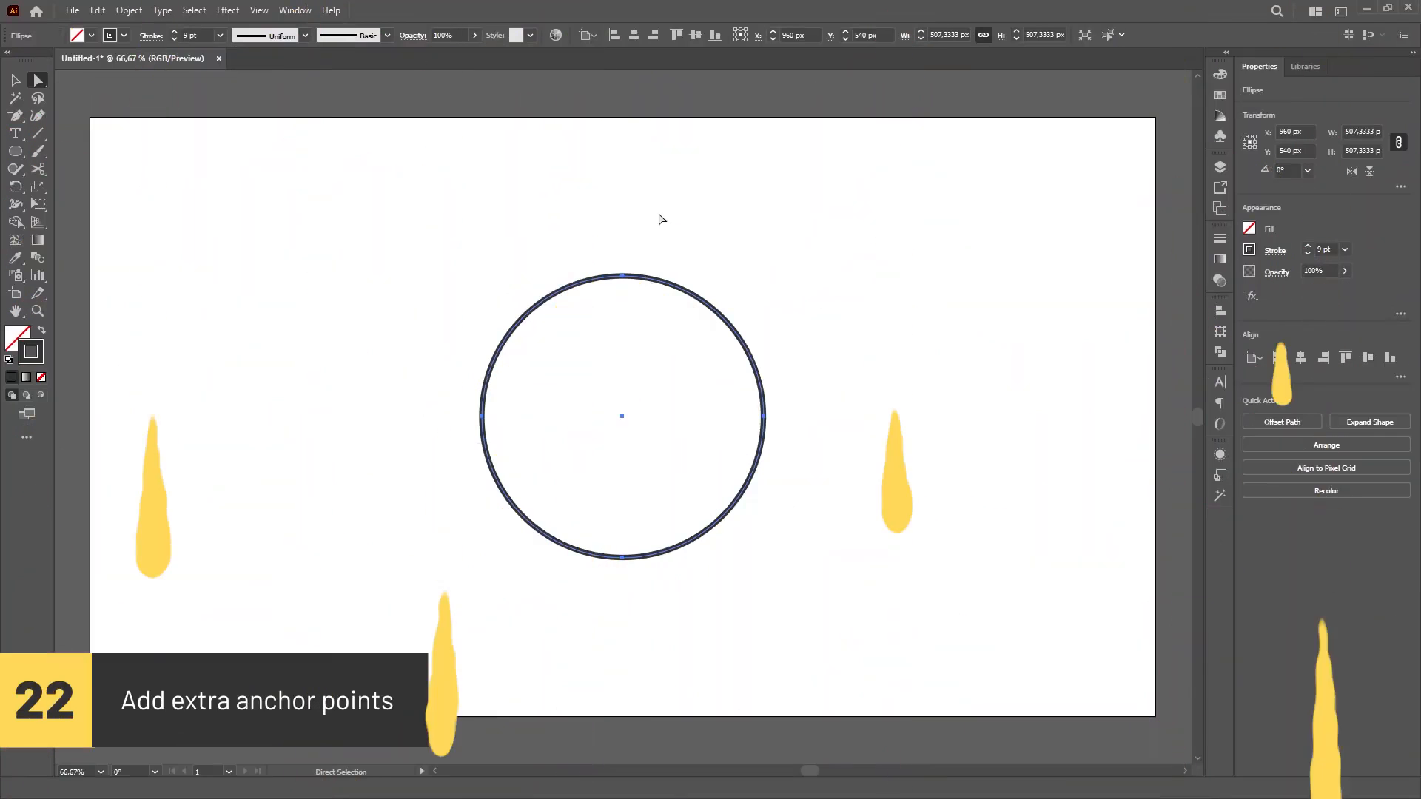
Add extra anchor points midway between the circle's existing ones, applying the command twice.
left_click(130, 10)
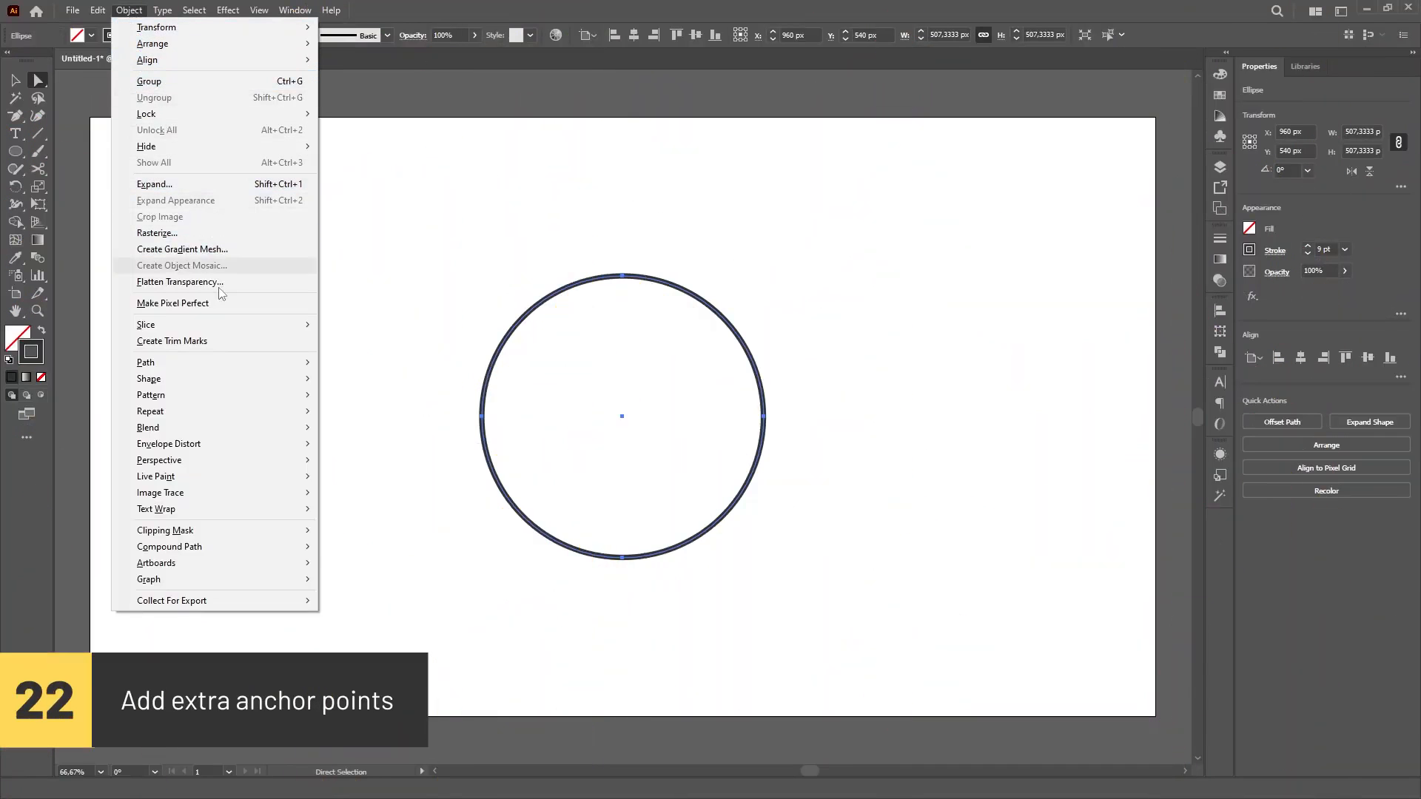
mouse_move(288, 367)
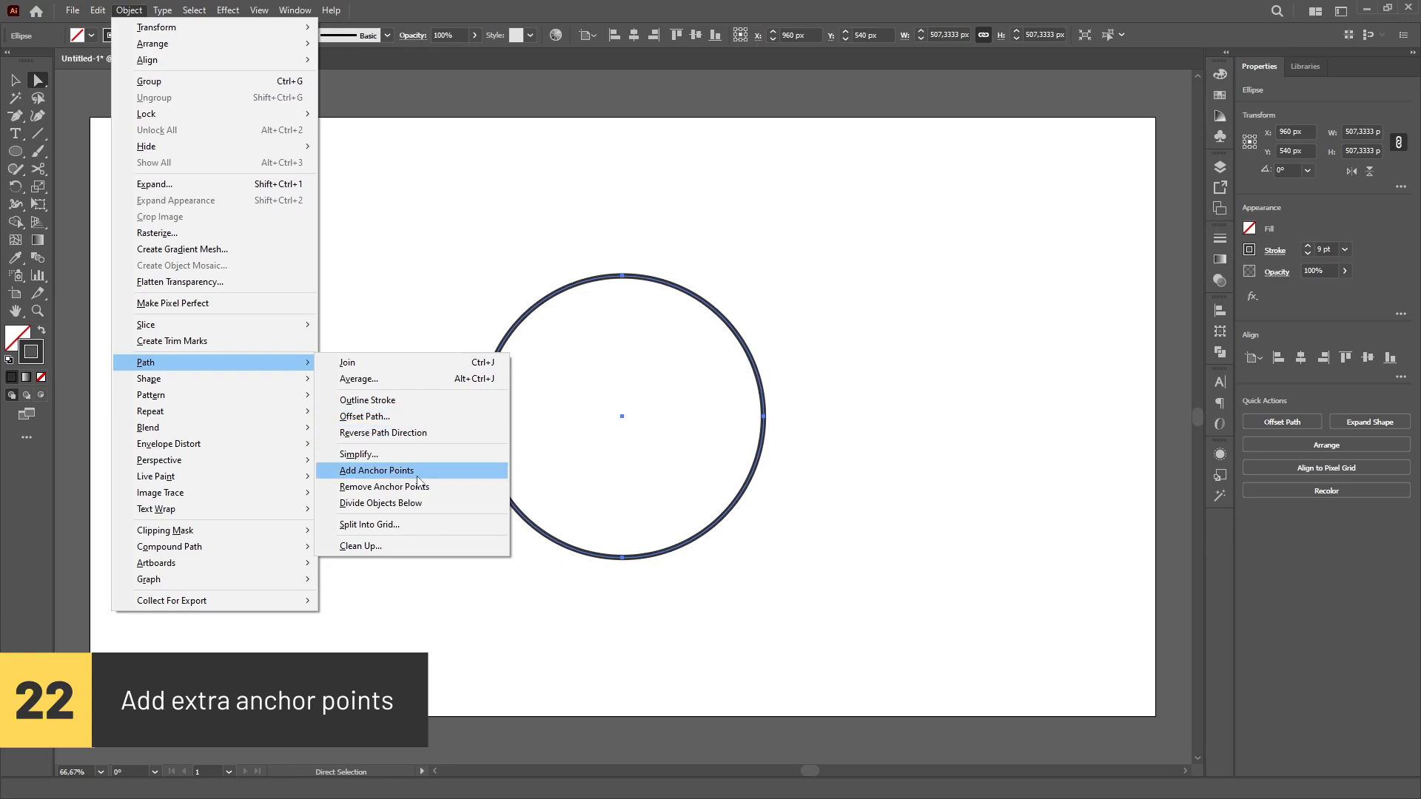
left_click(381, 471)
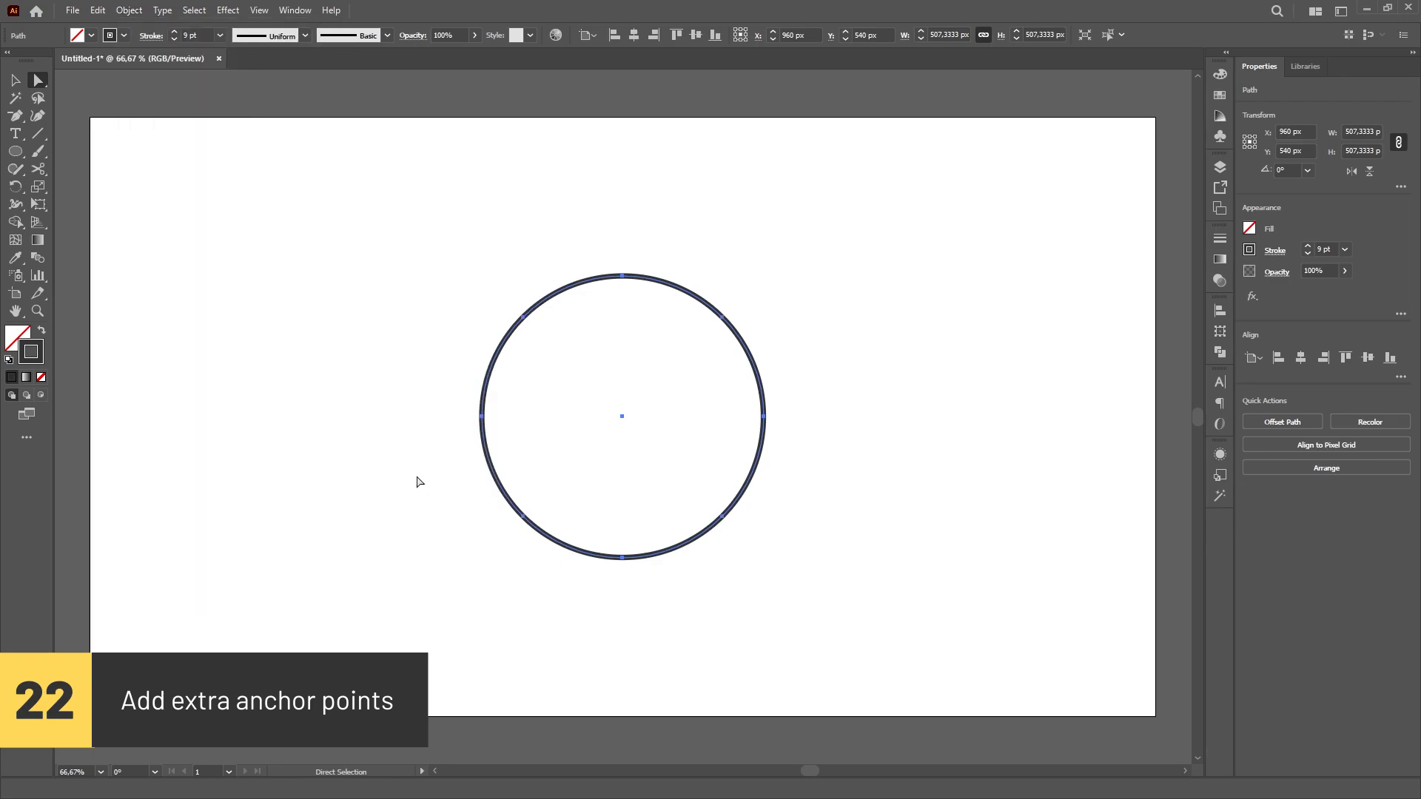
left_click(130, 11)
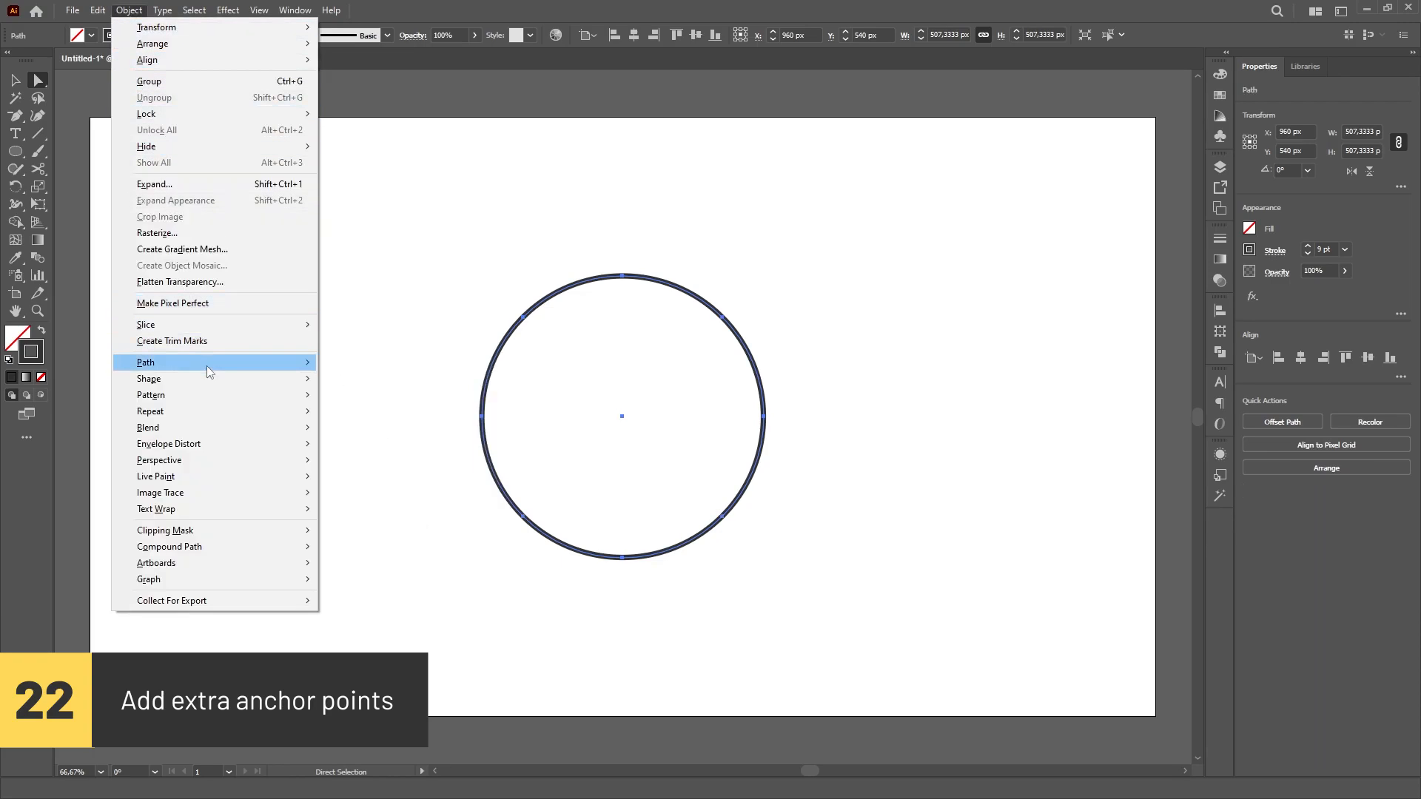
mouse_move(215, 367)
left_click(424, 470)
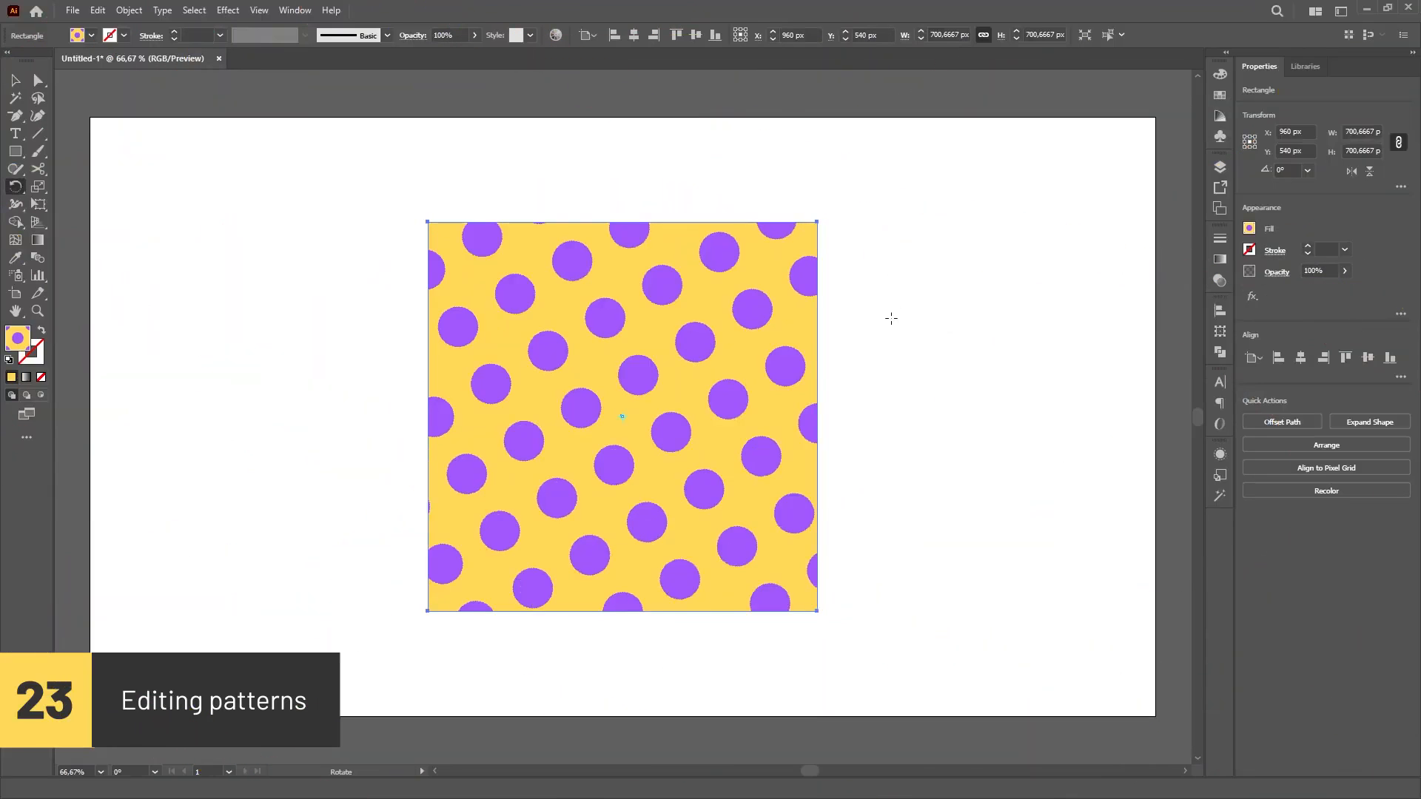
Rotate only the dotted pattern inside the square to about 270°, excluding the object itself from the transformation.
key("Return")
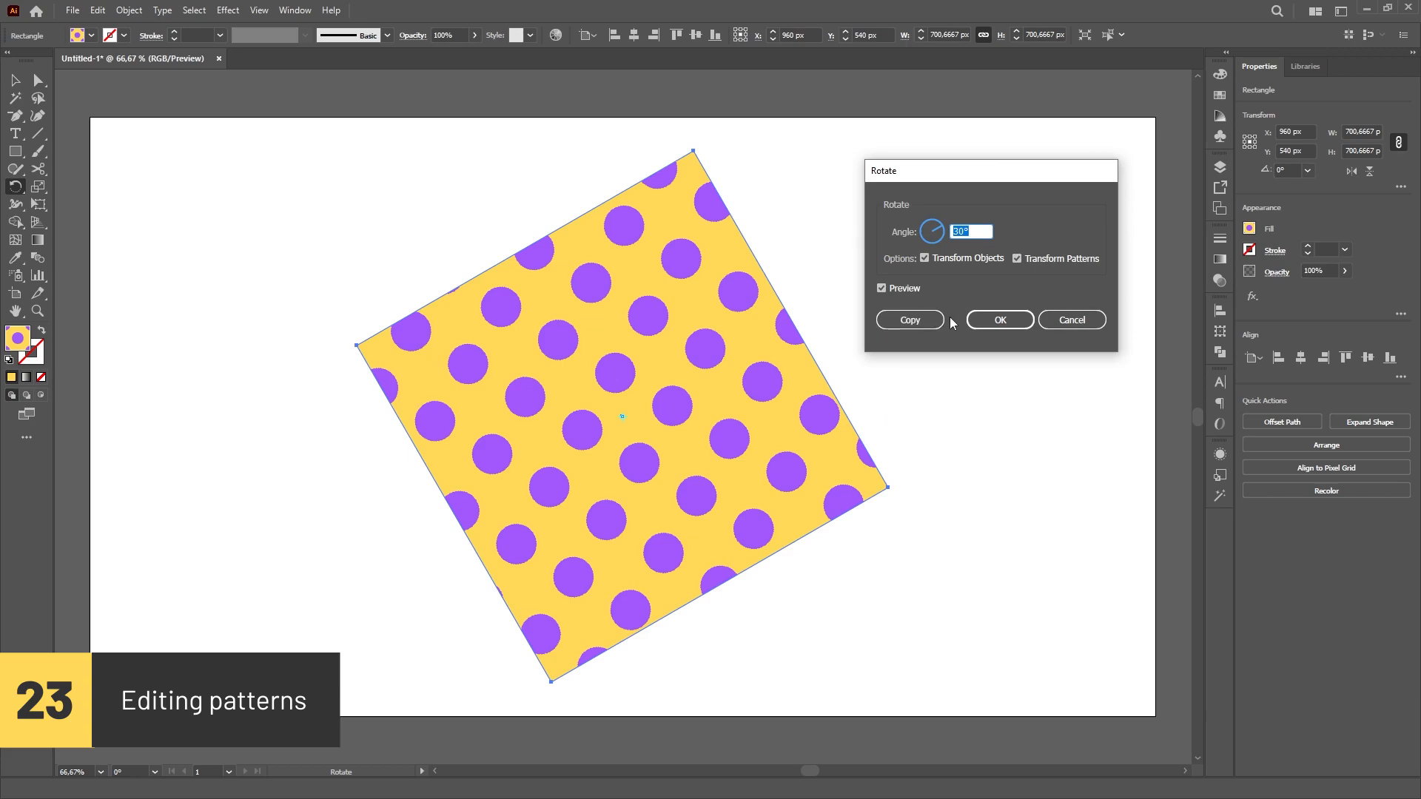
left_click(925, 259)
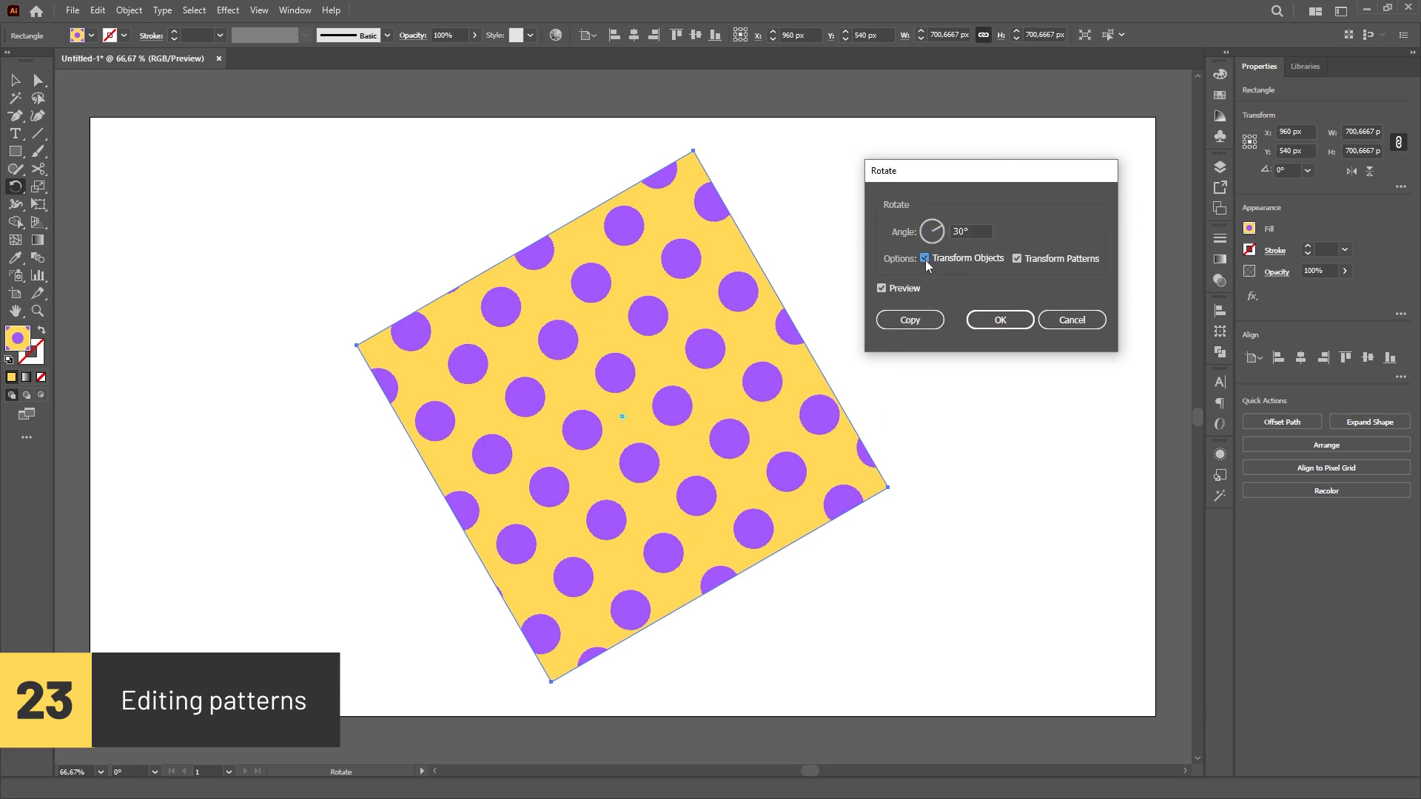
left_click(981, 232)
key("Up")
key("Up")
key("Up")
key("Up")
key("Up")
key("Up")
key("Up")
key("Up")
key("Up")
key("Up")
key("Up")
key("Up")
key("Up")
key("Up")
key("Up")
key("Up")
key("Up")
key("Up")
key("Up")
key("Up")
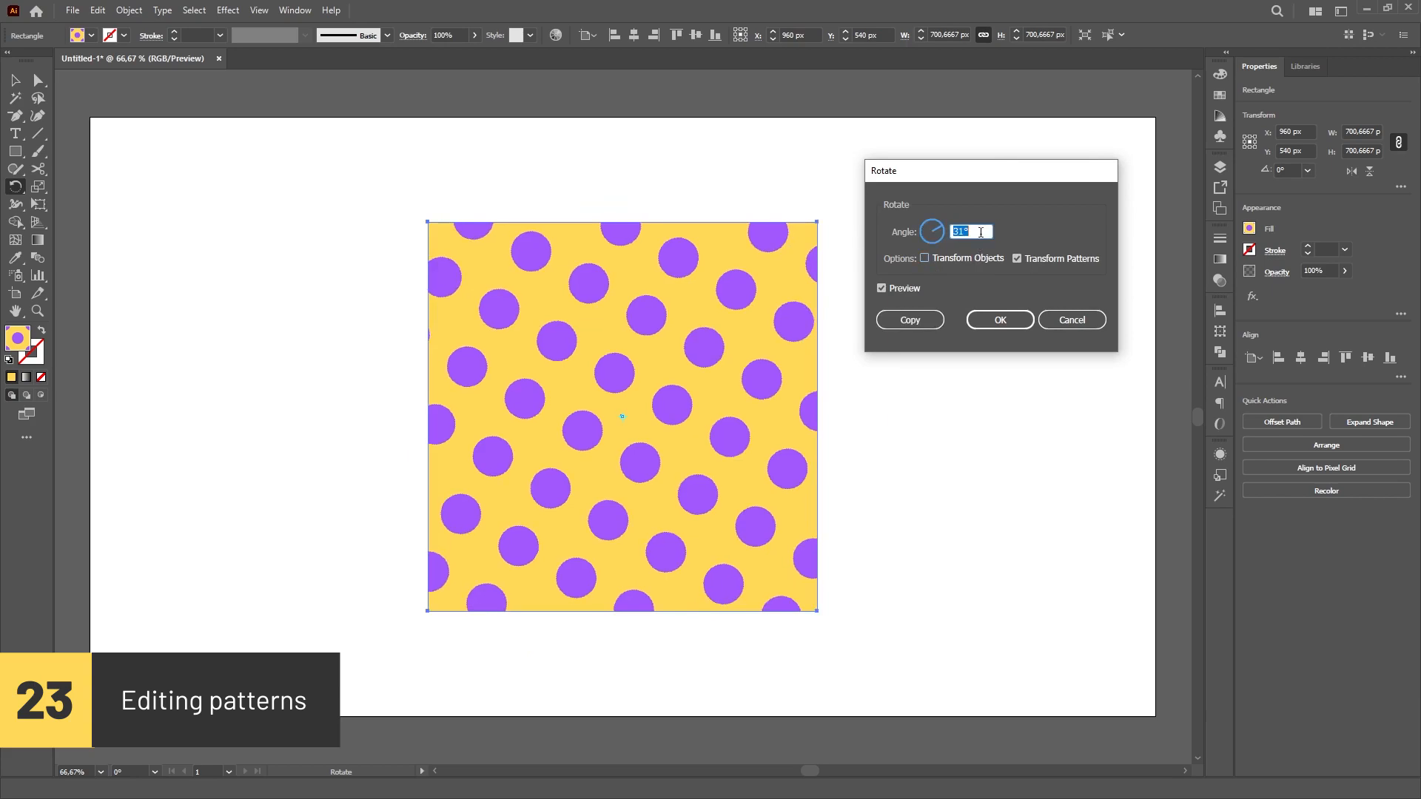
key("Up")
key("Up")
key("Up")
key("Up")
key("Up")
key("Up")
key("Up")
key("Up")
key("Up")
key("Up")
key("Up")
key("Up")
key("Up")
key("Up")
key("Up")
key("Up")
key("Up")
key("Up")
key("Up")
key("Up")
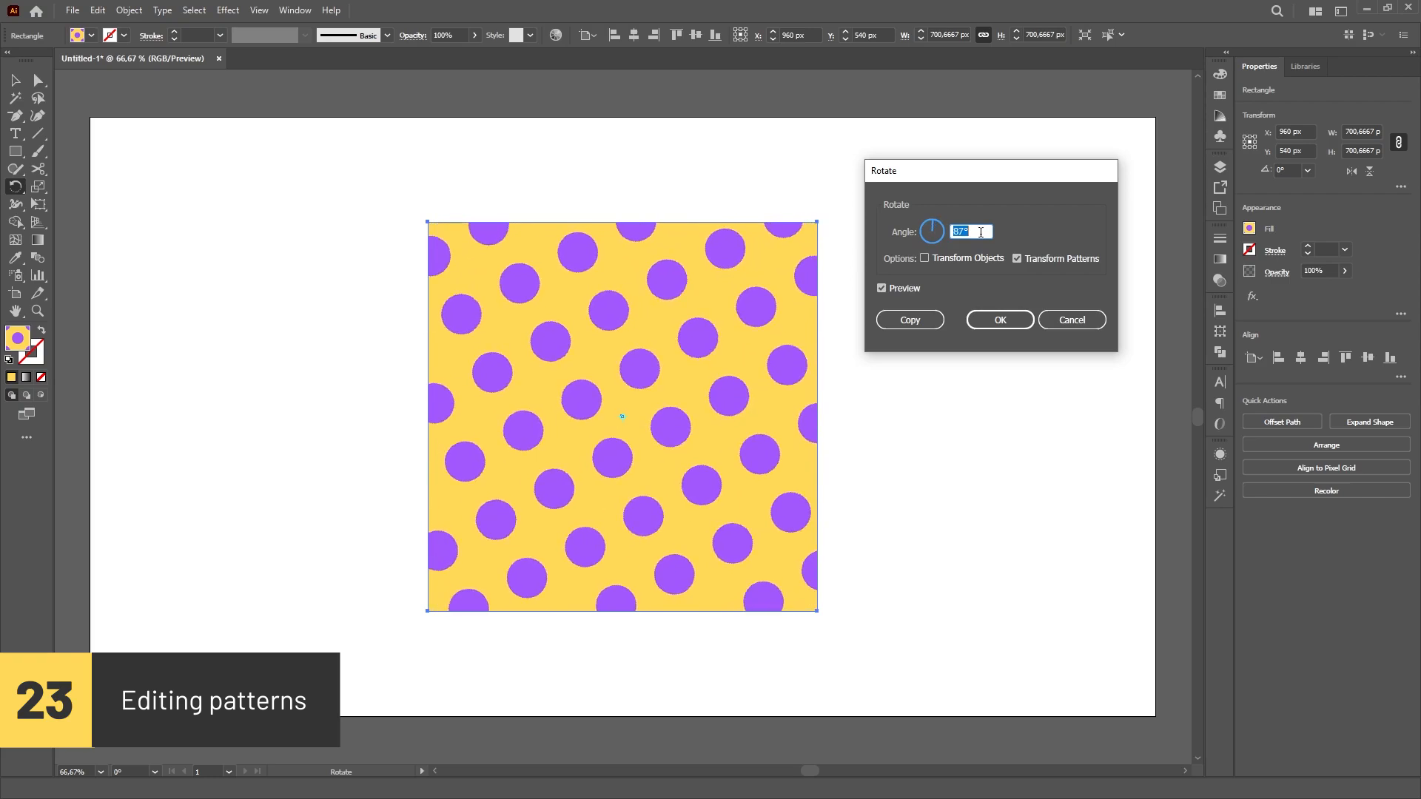
key("Up")
key("Up")
key("Up")
key("Up")
key("Up")
key("Up")
key("Up")
key("Up")
key("Up")
key("Up")
key("Up")
key("Up")
key("Up")
key("Up")
key("Up")
key("Up")
key("Up")
key("Up")
key("Up")
key("Up")
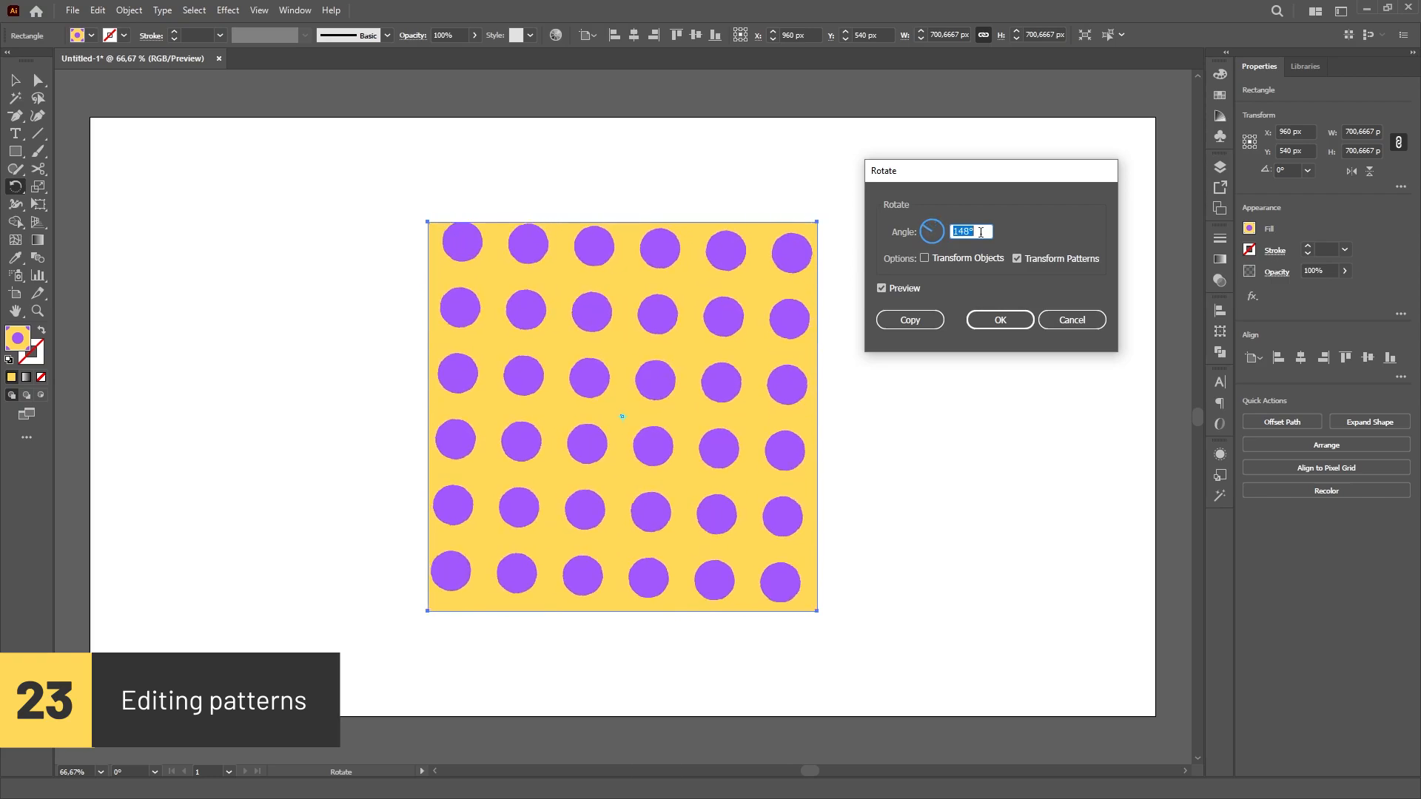
key("Up")
key("Up")
key("Up")
key("Up")
key("Up")
key("Up")
key("Up")
key("Up")
key("Up")
key("Up")
key("Up")
key("Up")
key("Up")
key("Up")
key("Up")
key("Up")
key("Up")
key("Up")
key("Up")
key("Up")
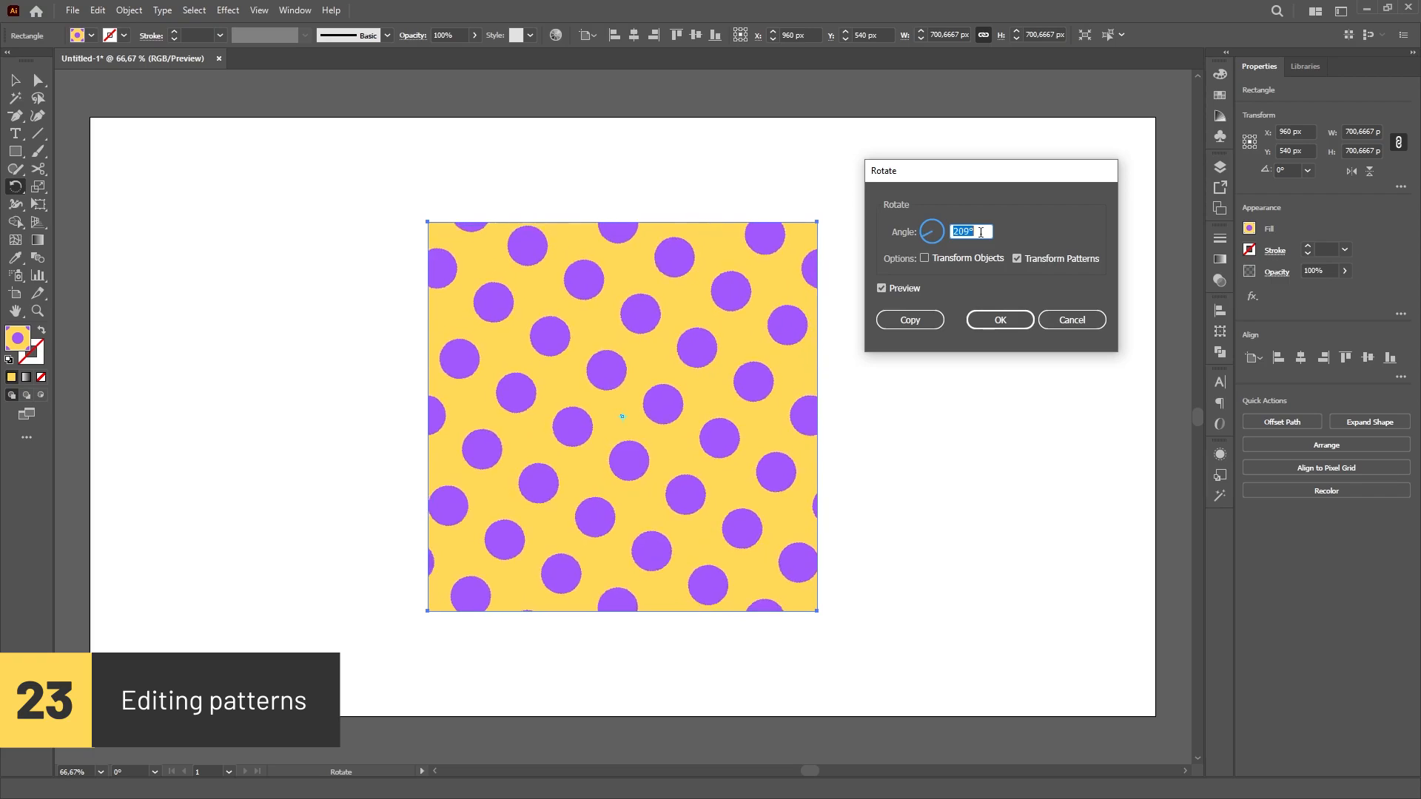
key("Up")
key("Up")
key("Up")
key("Up")
key("Up")
key("Up")
key("Up")
key("Up")
key("Up")
key("Up")
key("Up")
key("Up")
key("Up")
key("Up")
key("Up")
key("Up")
key("Up")
key("Up")
key("Up")
key("Up")
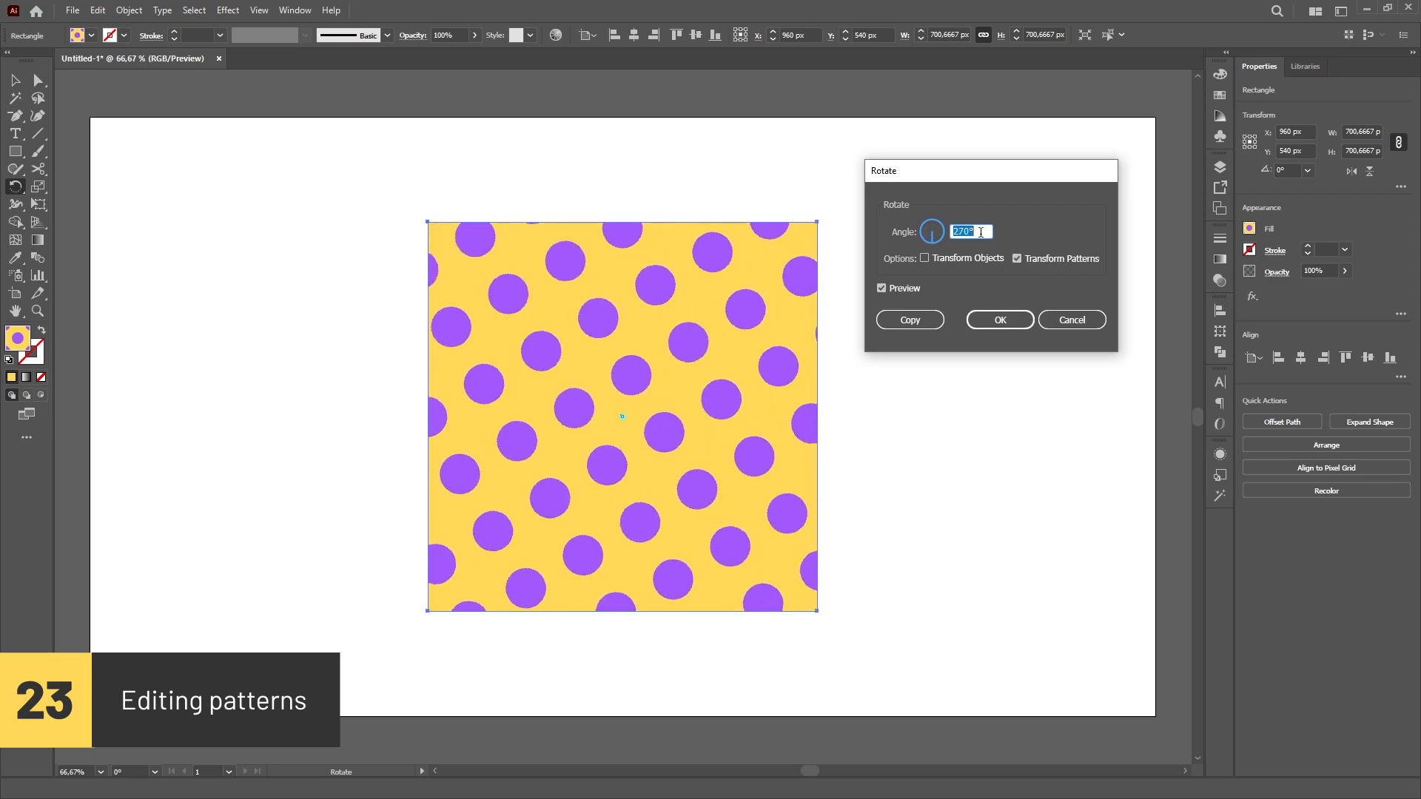
left_click(1000, 320)
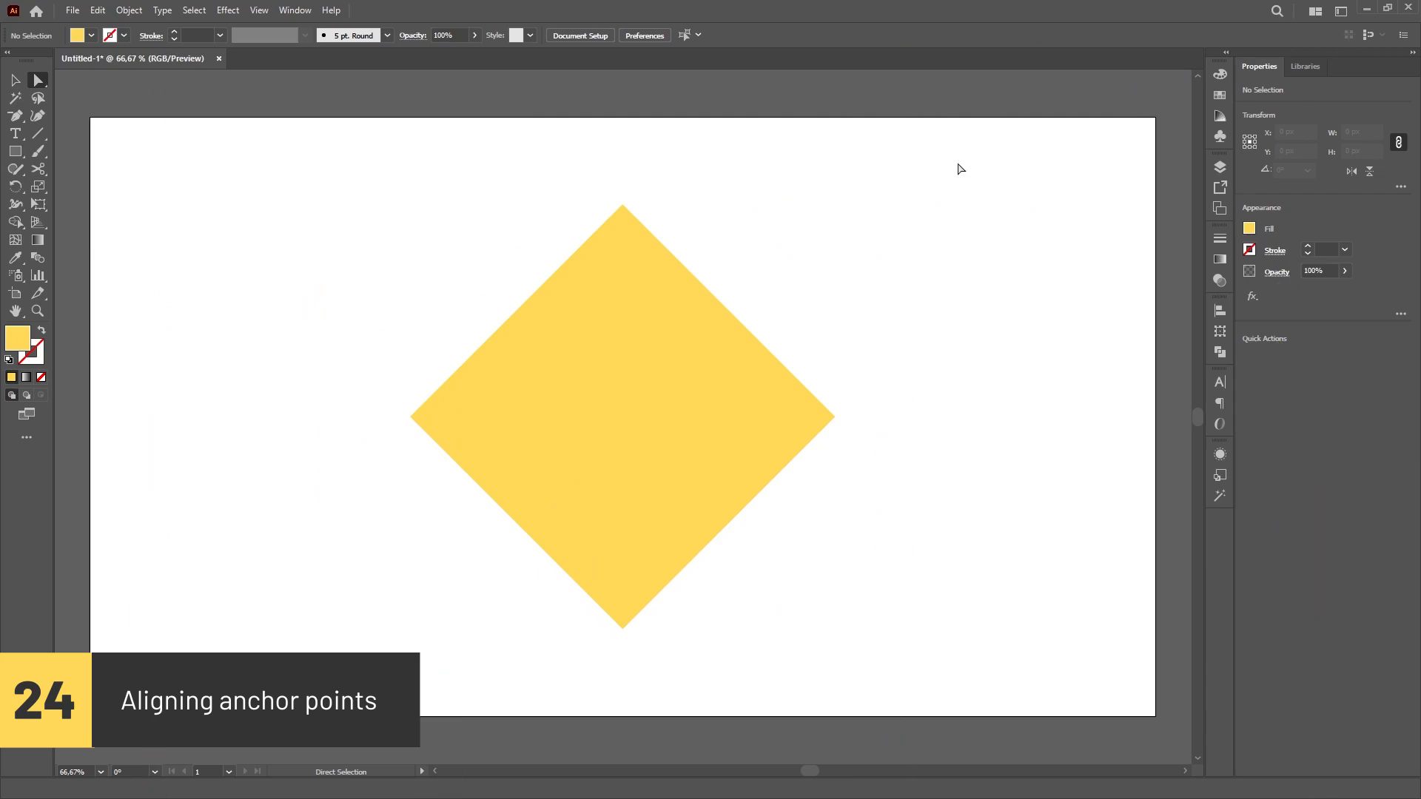
Select the diamond's top, right and bottom anchor points and align them with one another.
left_click_drag(946, 146, 553, 679)
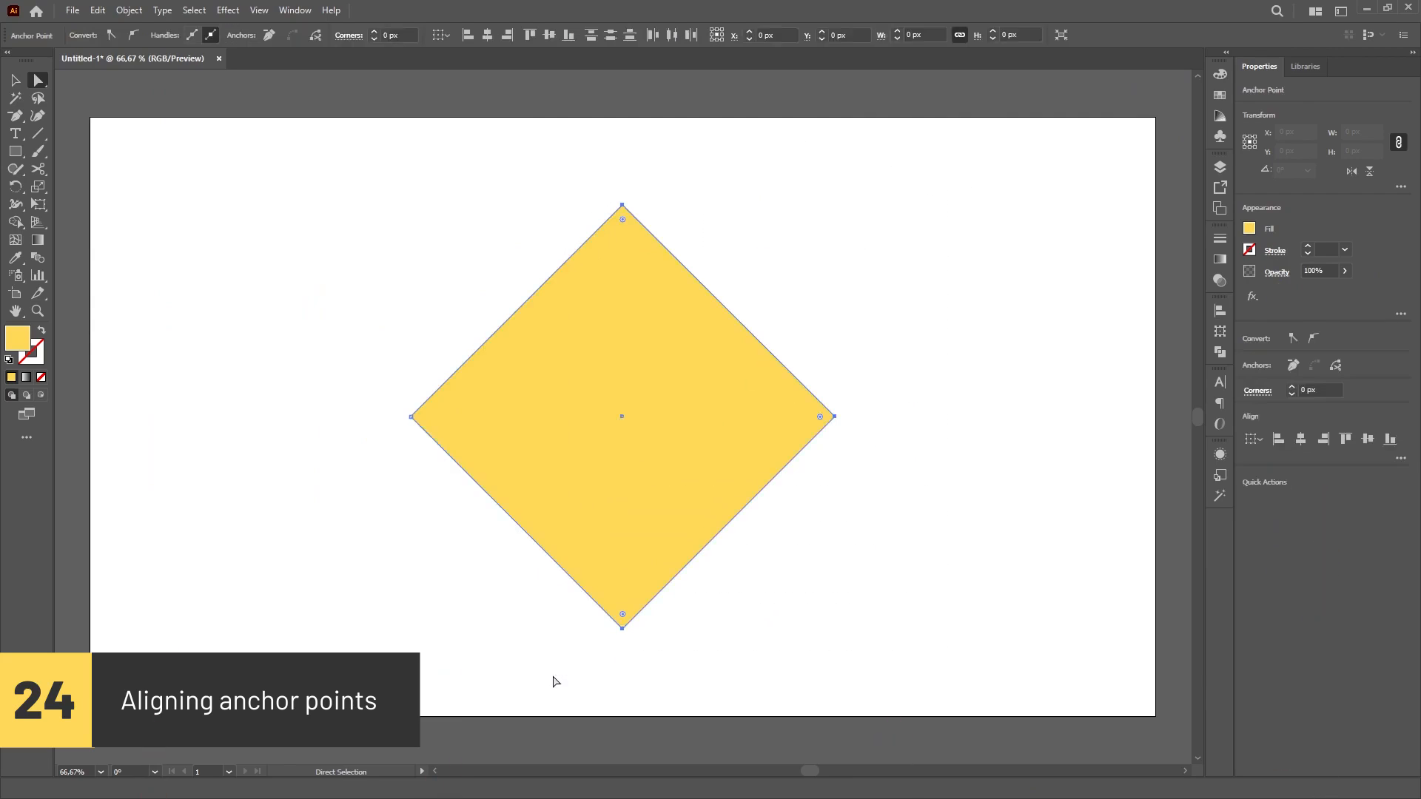
left_click(1221, 311)
left_click(1094, 345)
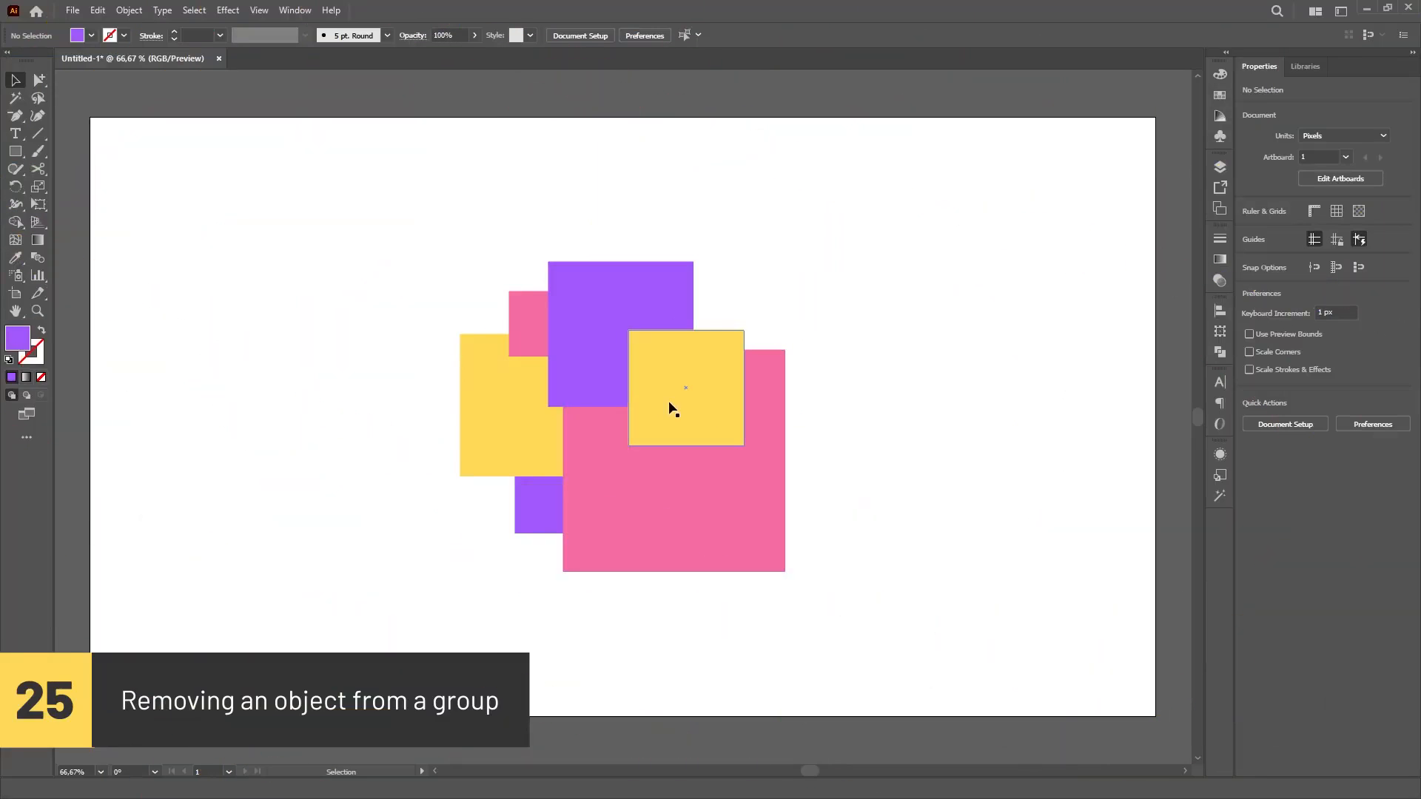
Select only the large purple square within the group using the Group Selection tool, and cut it out.
left_click(696, 406)
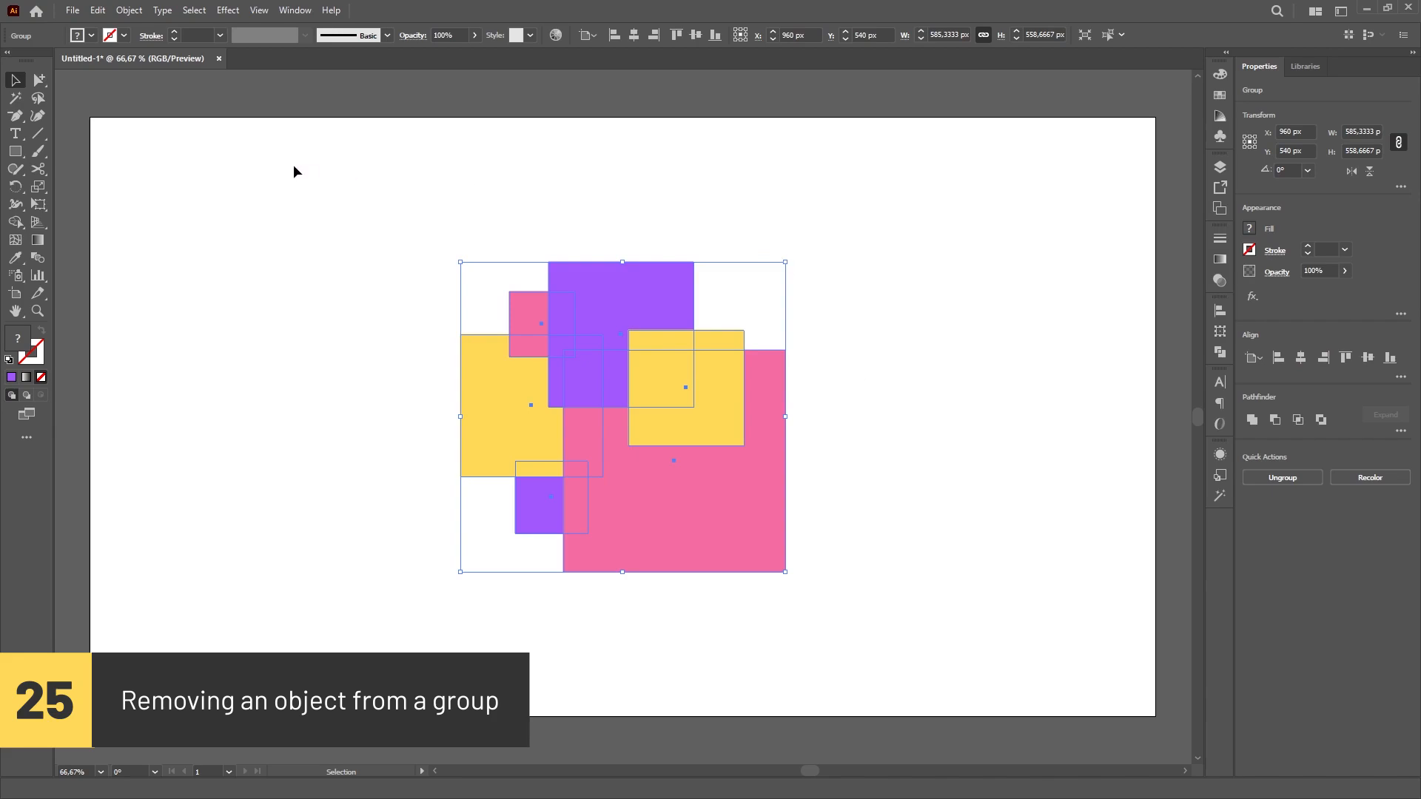
left_click(38, 82)
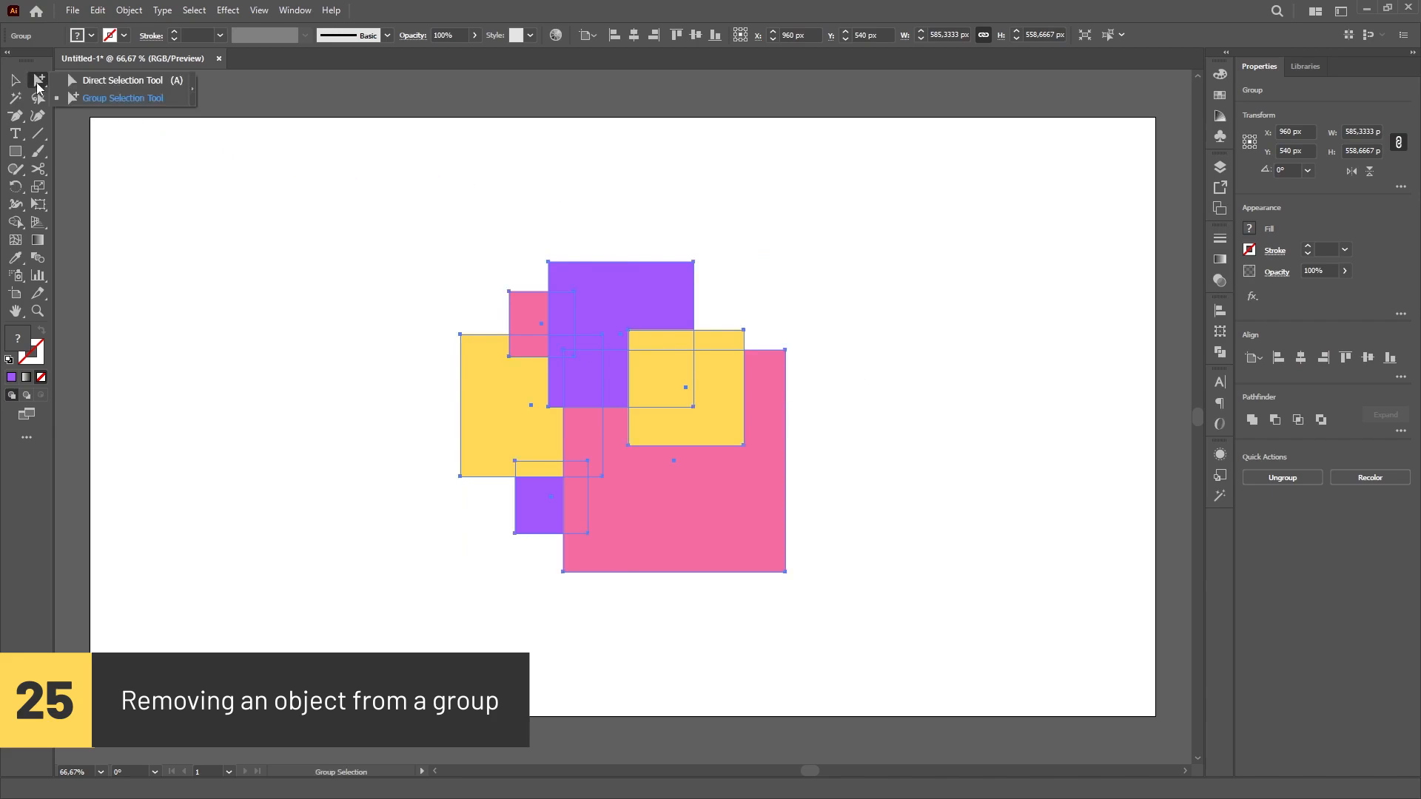
left_click(111, 105)
left_click(415, 276)
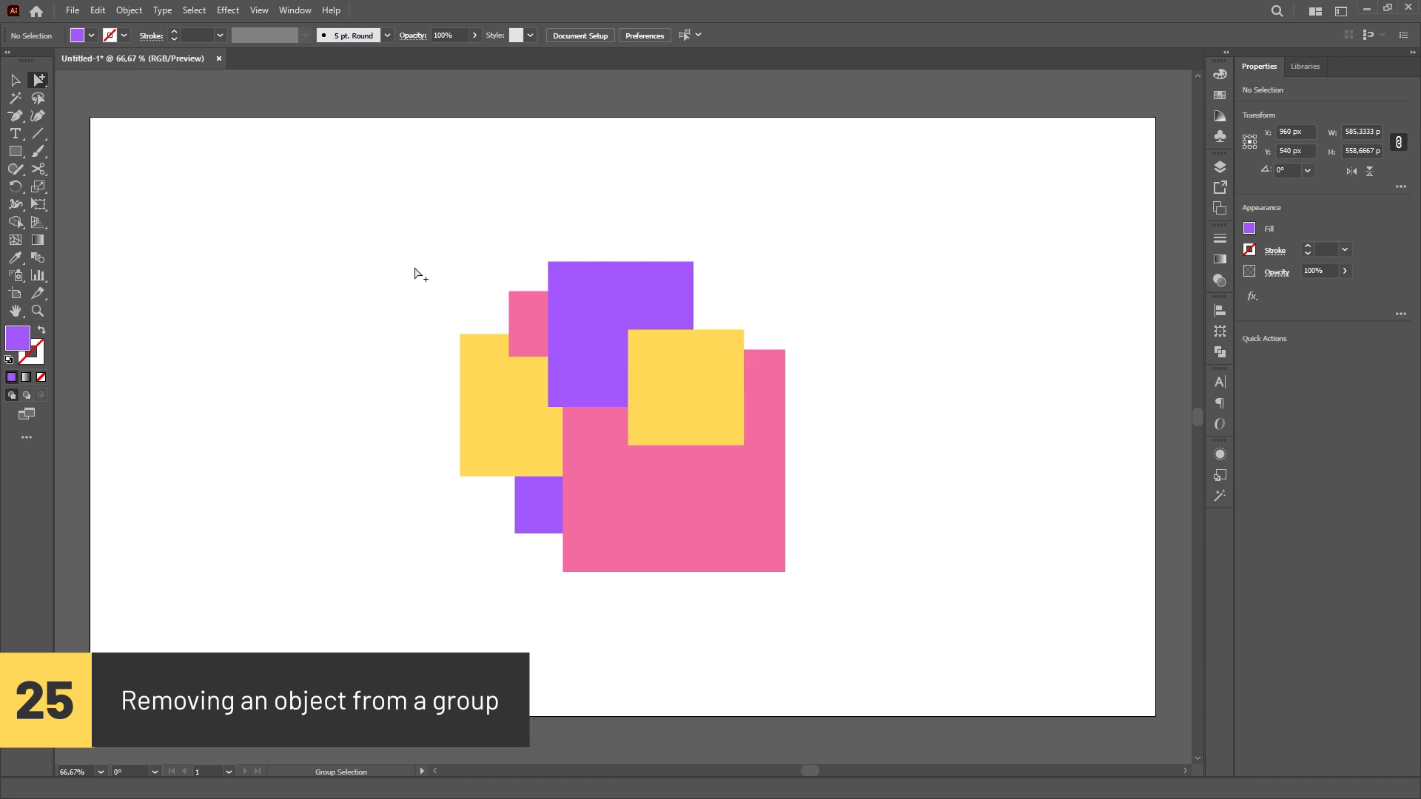
left_click(620, 297)
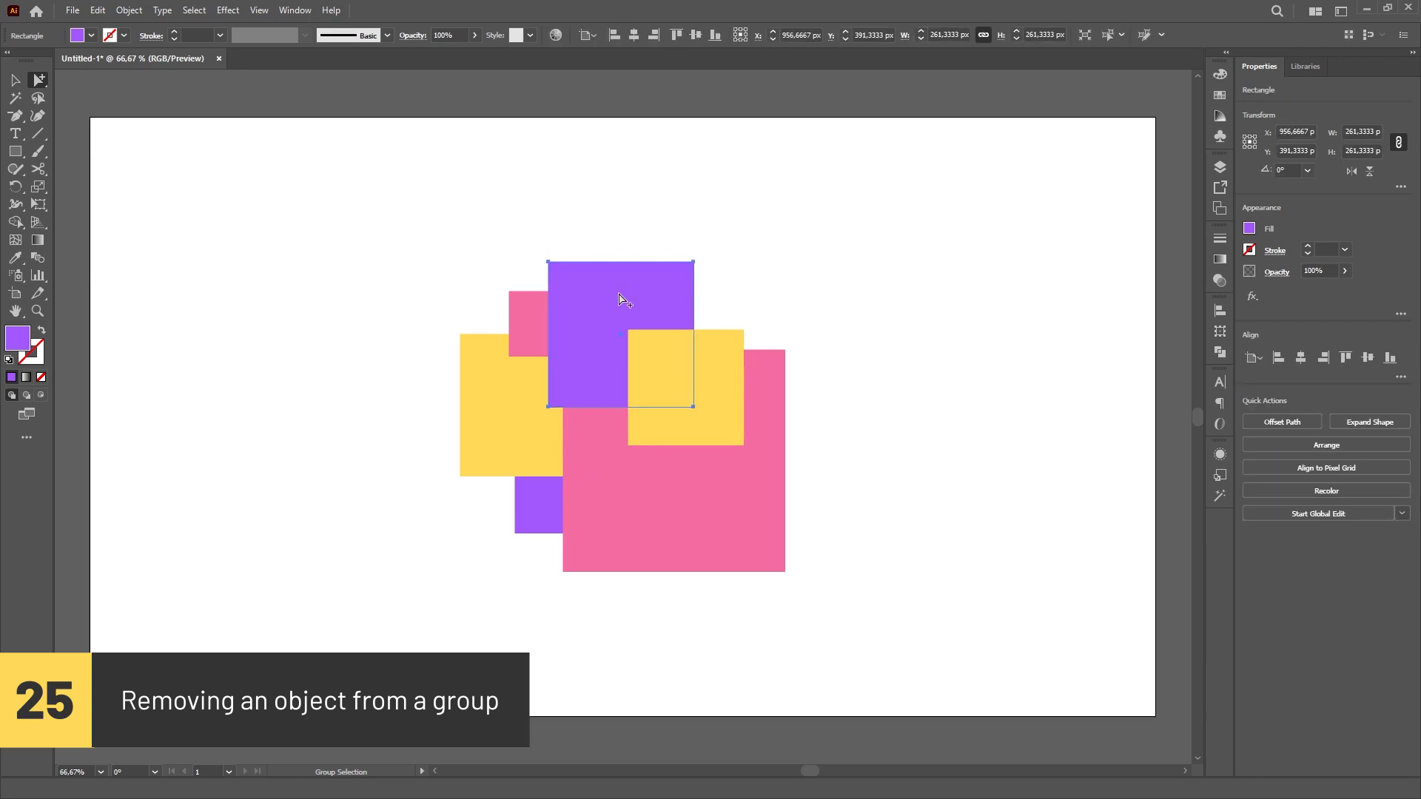
key("ctrl+x")
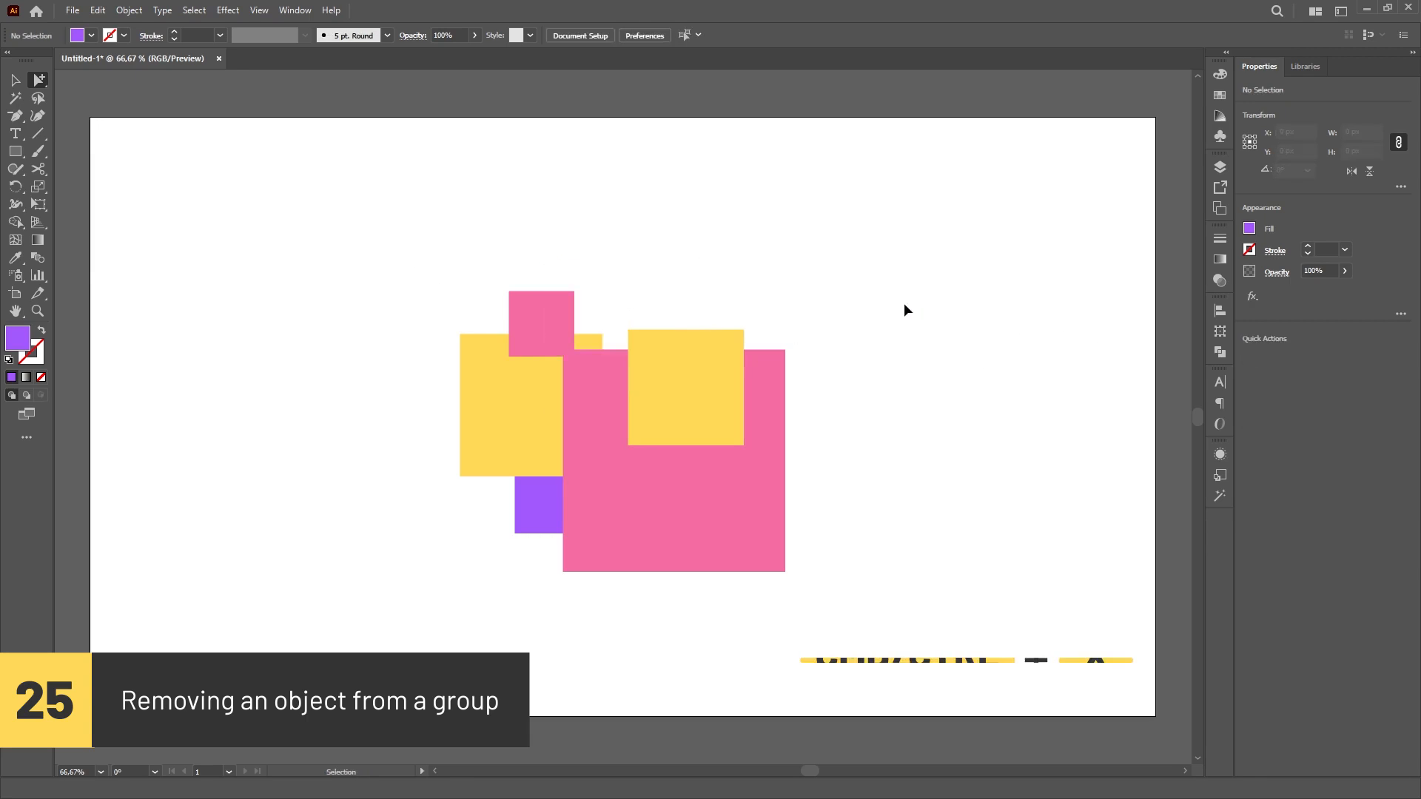
Paste the cut purple square back as a separate object and move it clear of the group.
key("ctrl+v")
key("v")
left_click_drag(664, 454, 976, 280)
left_click(744, 507)
left_click(929, 287)
left_click(922, 447)
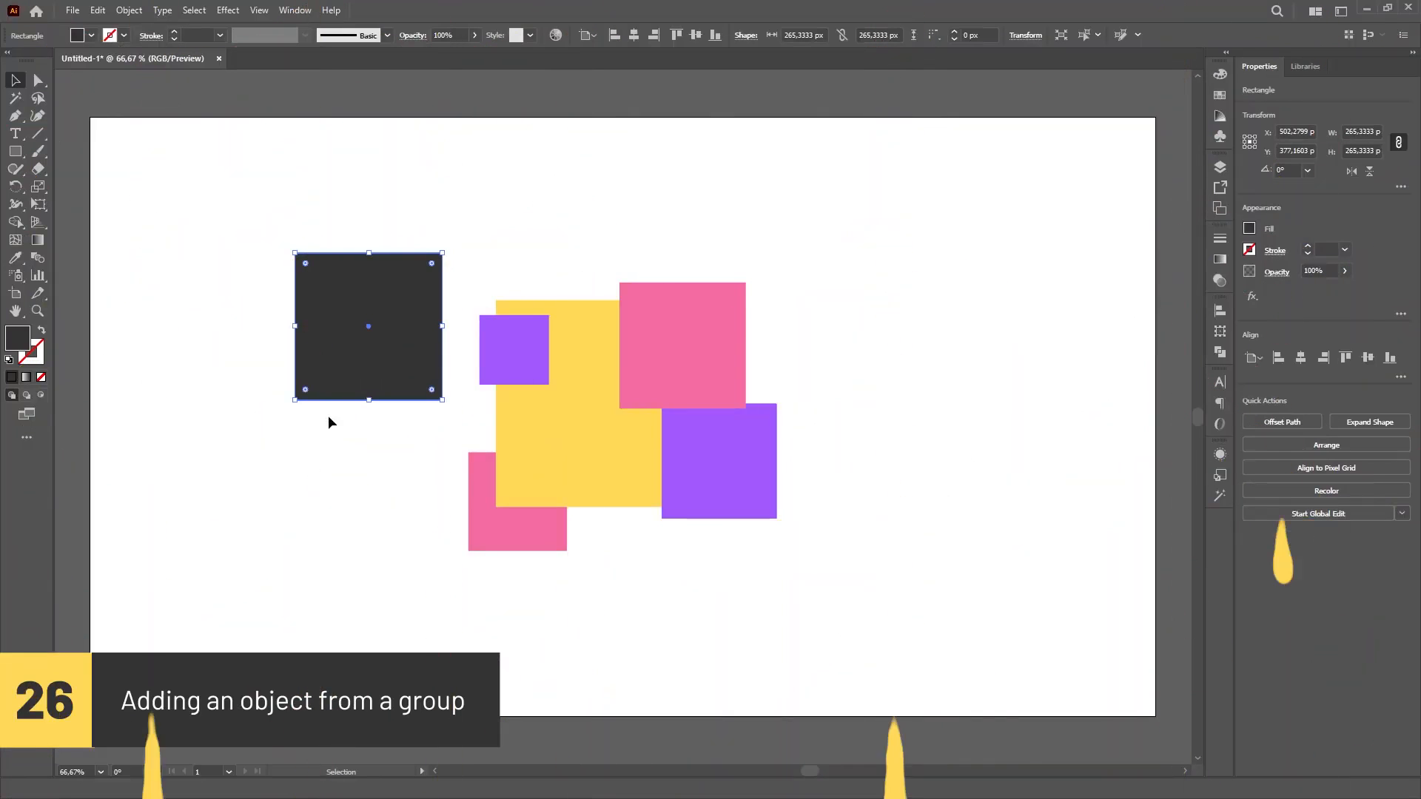
Cut the dark square and paste it in front of the group's lower-left pink square, adding it to the group.
key("ctrl+x")
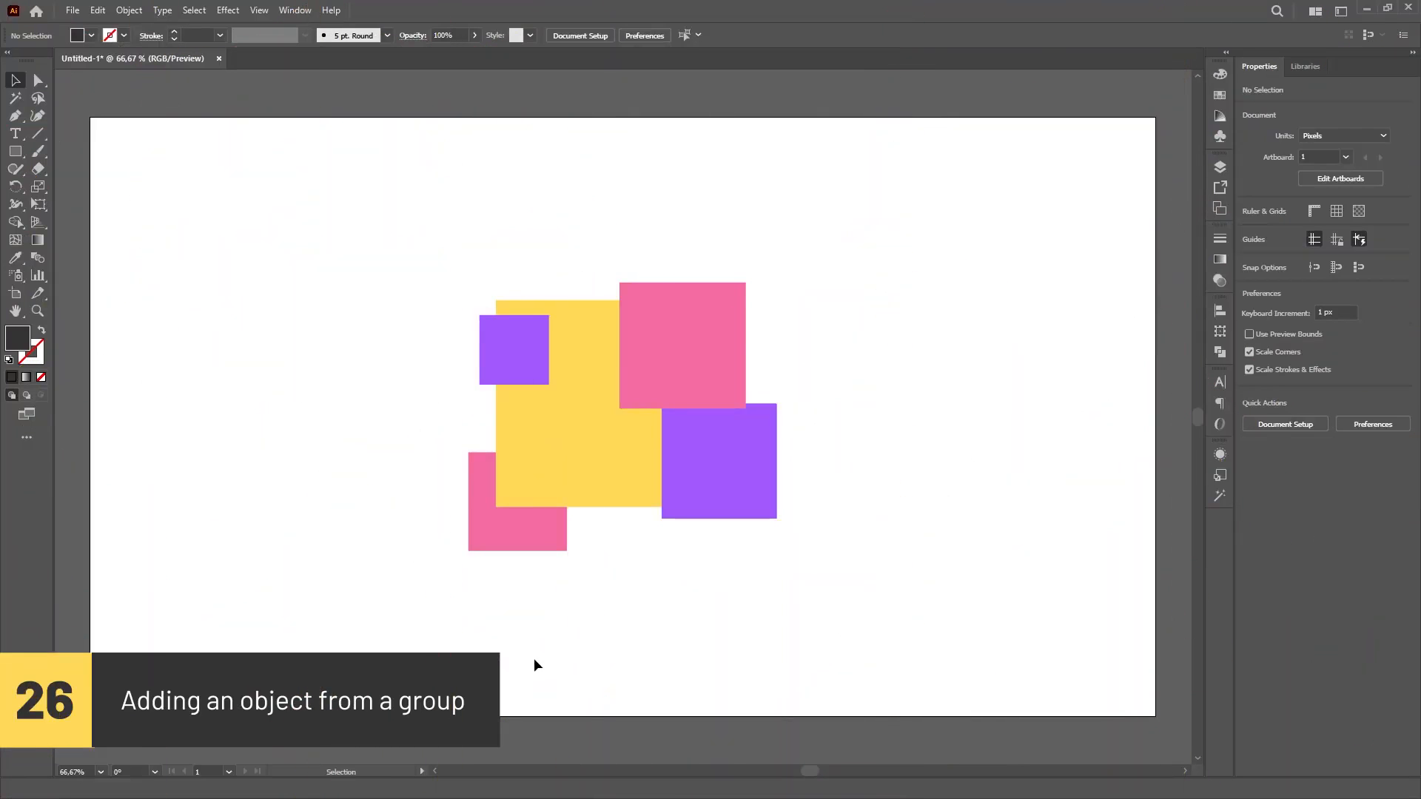
left_click(559, 534)
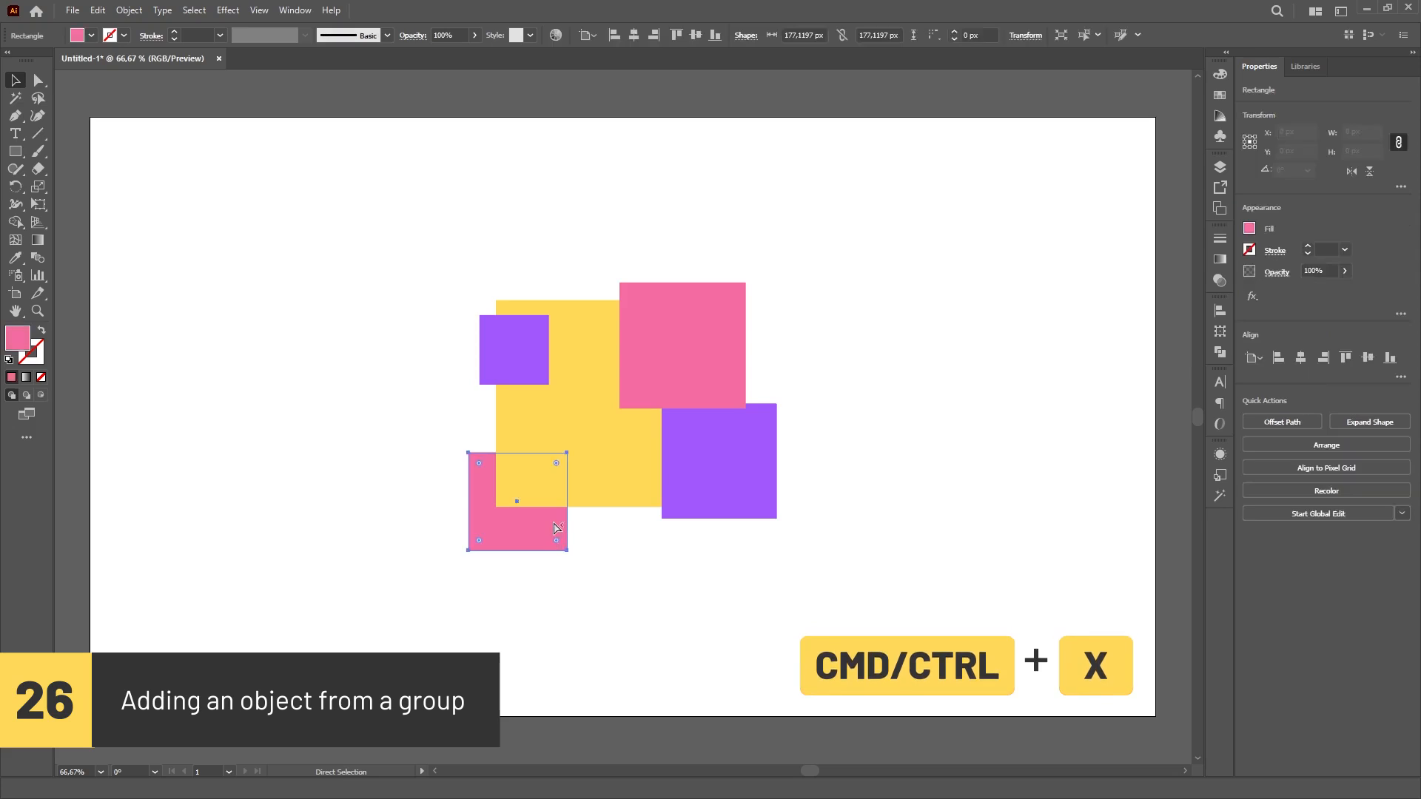
key("ctrl+f")
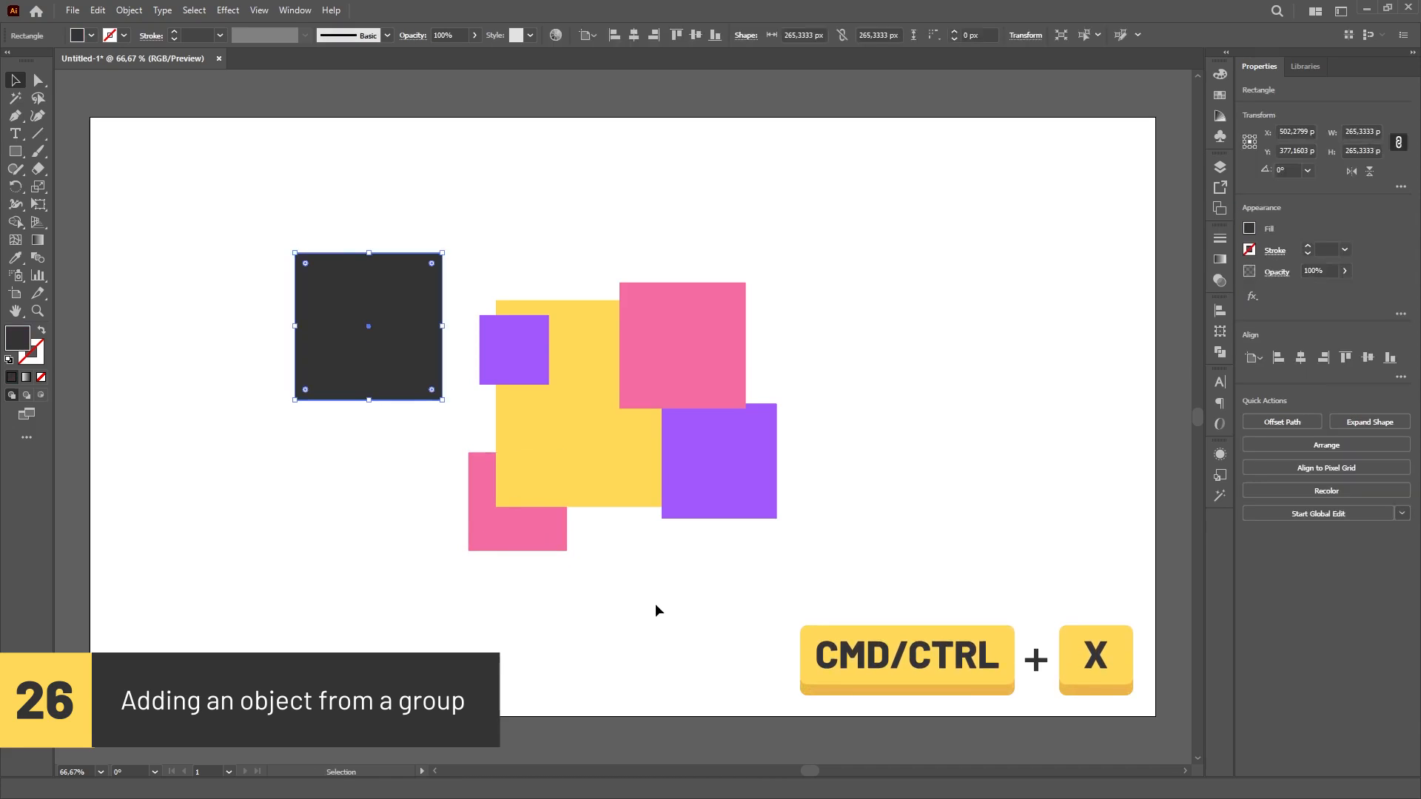
Move the dark square to the group's lower edge, partly behind the yellow square, and reselect the group.
left_click_drag(401, 350, 633, 536)
left_click(909, 619)
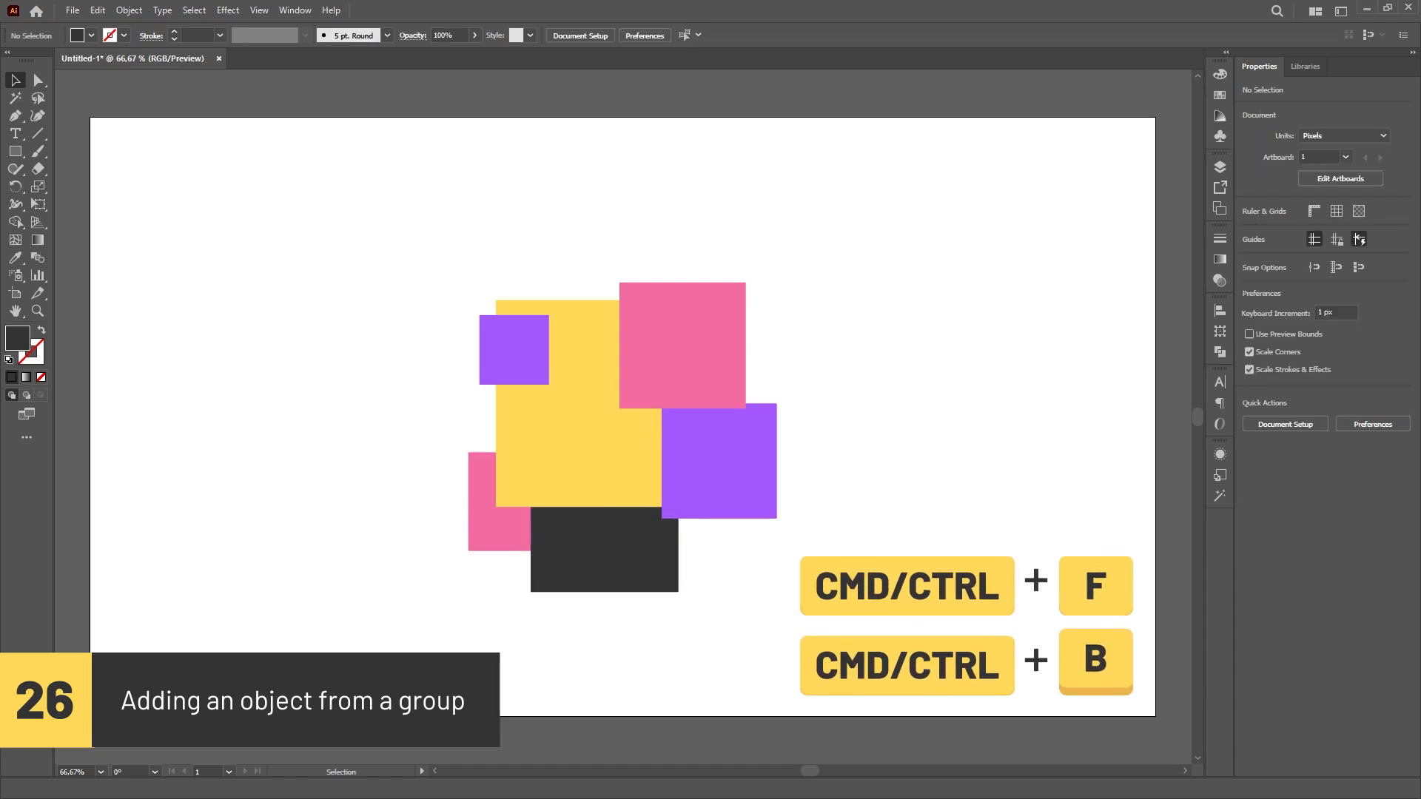
left_click(709, 445)
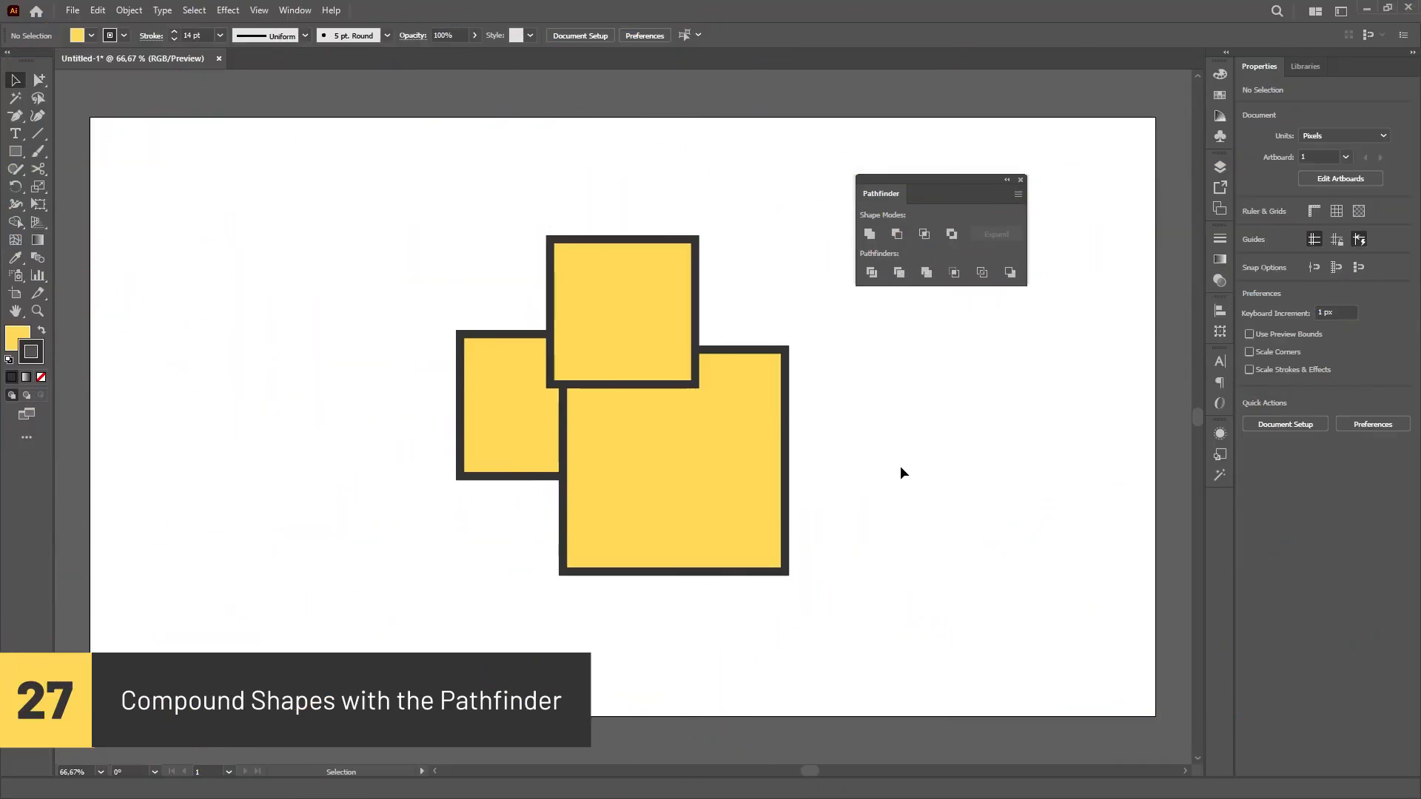
Unite the three outlined yellow squares into an editable compound shape with the Pathfinder.
left_click_drag(805, 296, 463, 529)
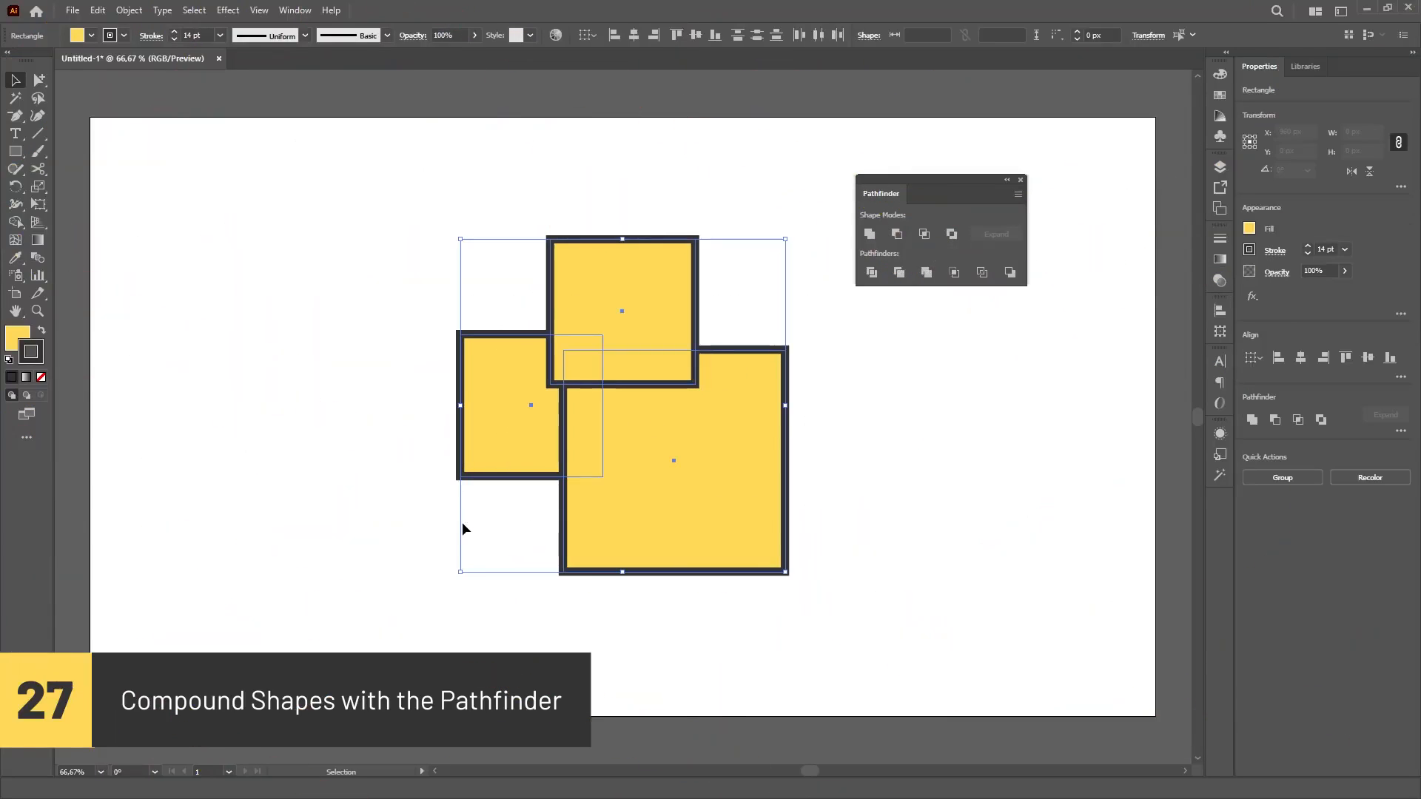
left_click(876, 237, "alt")
left_click(900, 484)
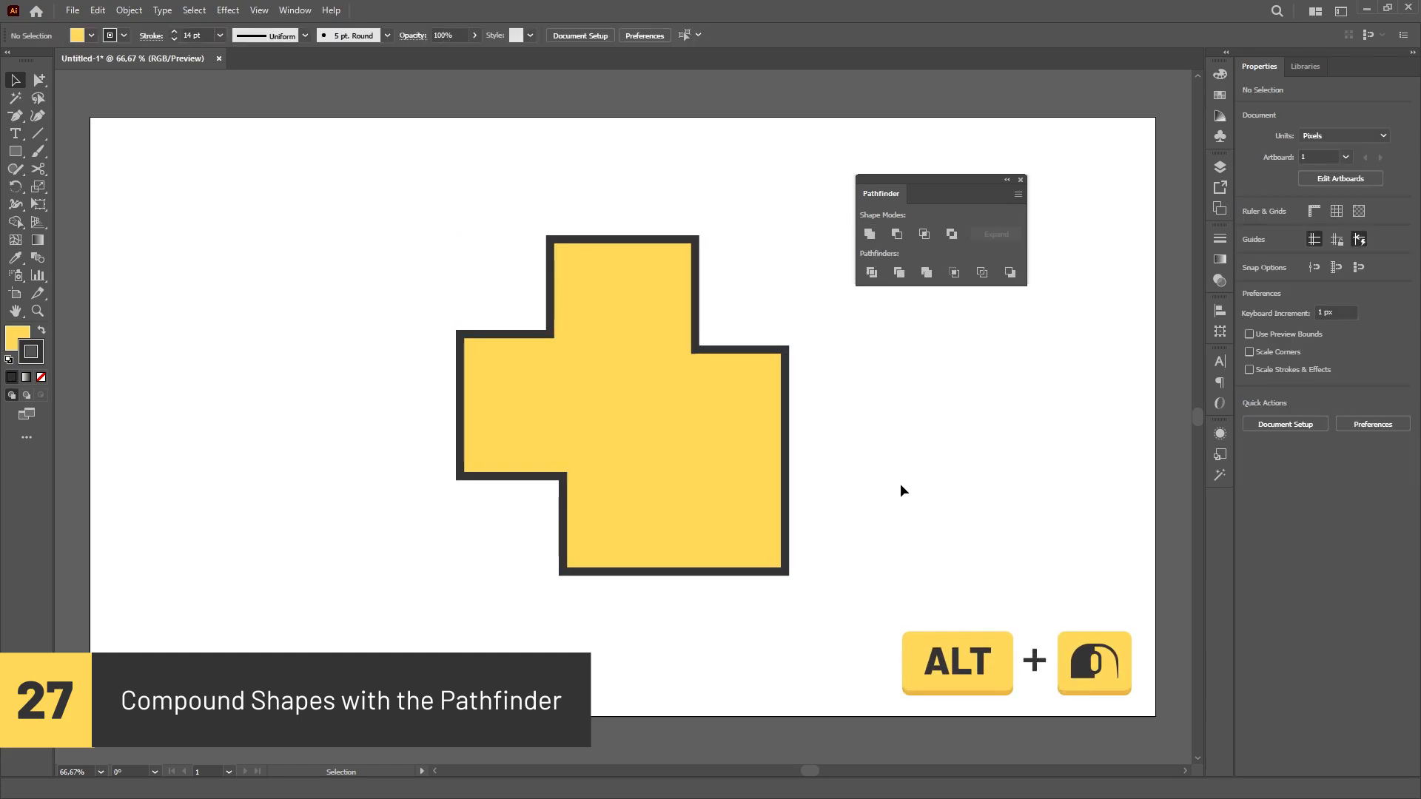
Reposition the individual squares inside the compound shape to change its combined outline.
left_click_drag(652, 298, 777, 317)
left_click_drag(517, 406, 724, 544)
left_click_drag(766, 289, 546, 311)
left_click(712, 268)
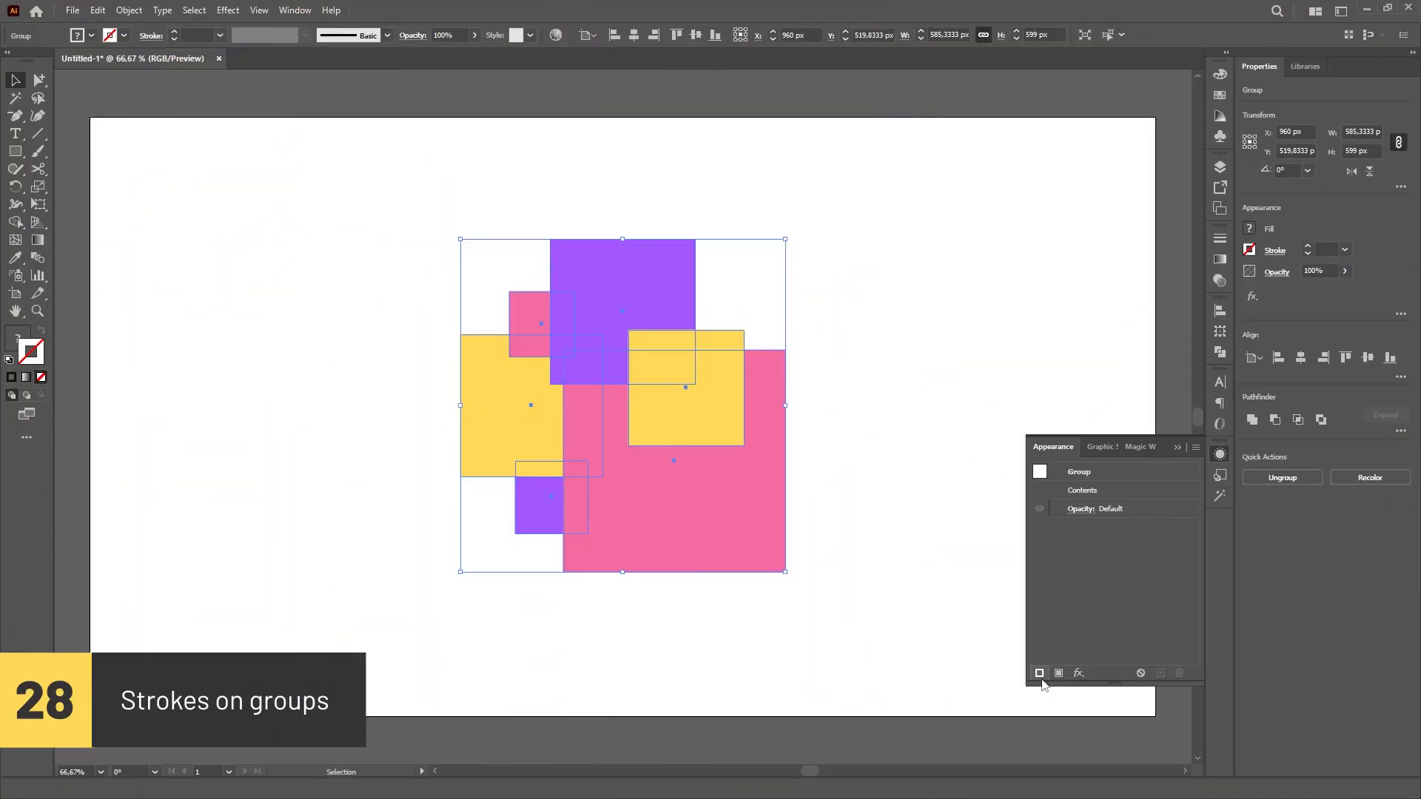
Add an 18 pt dark stroke to the group, placed below its contents, and shift the small yellow square within the group.
left_click(1040, 674)
left_click(1177, 491)
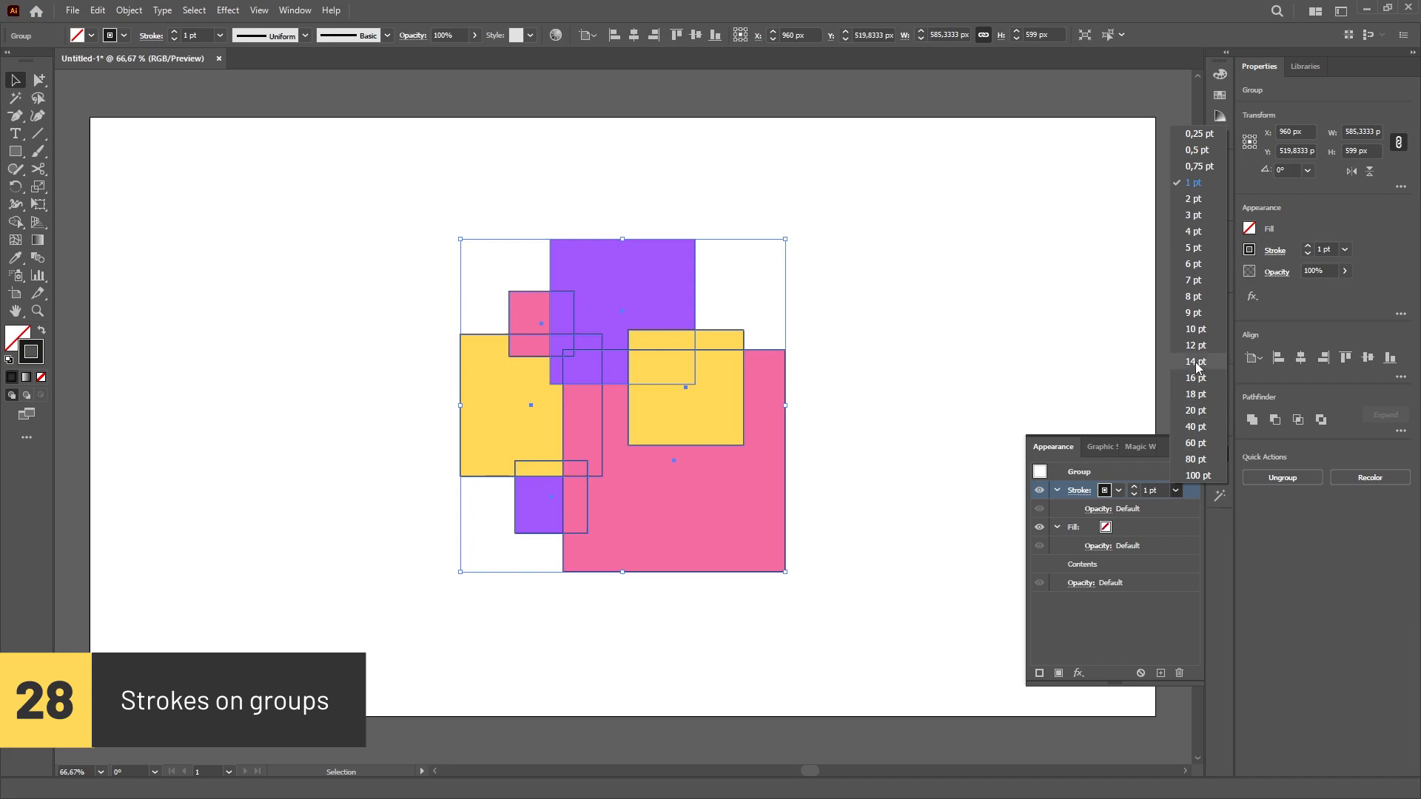
left_click(1196, 402)
left_click_drag(1192, 495, 1174, 570)
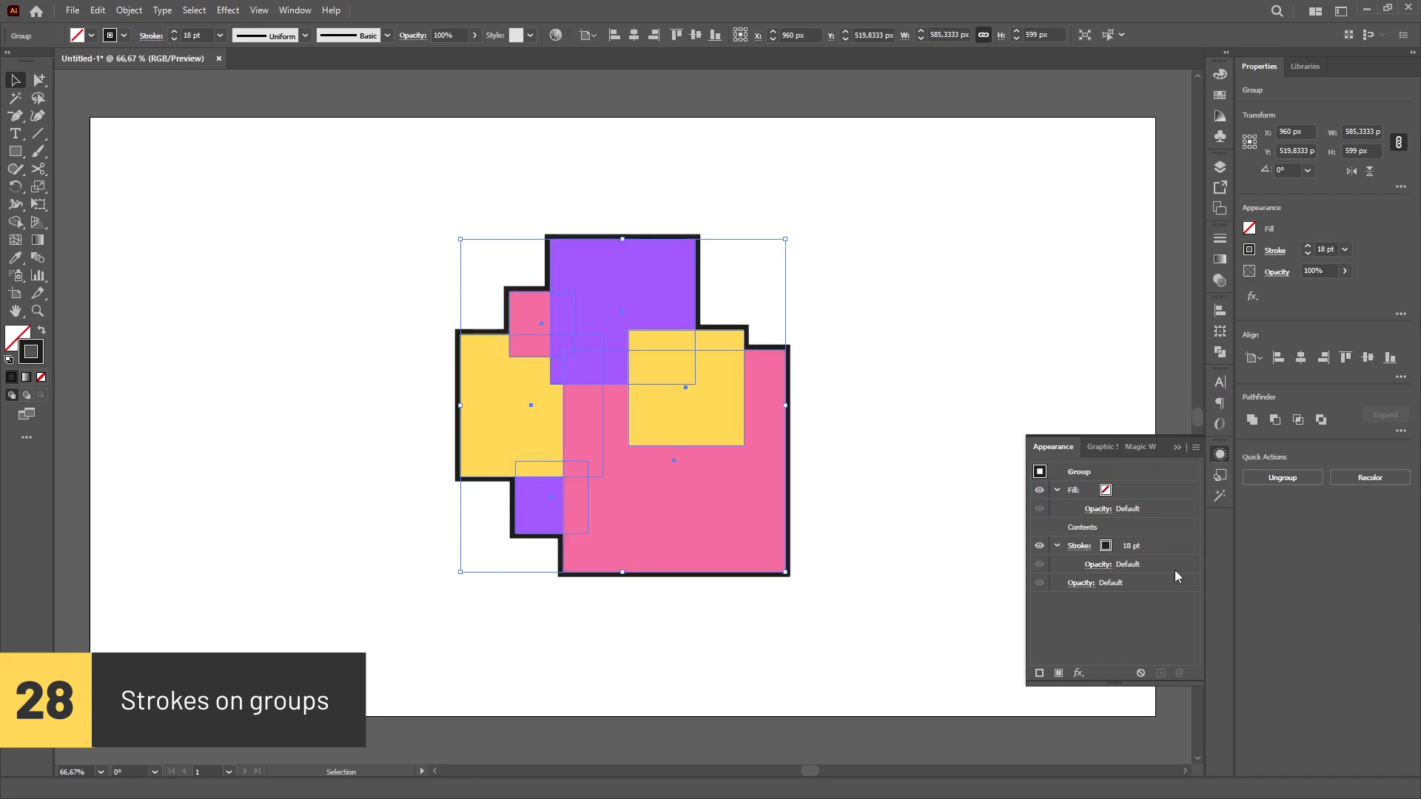
left_click(909, 356)
mouse_move(719, 397)
left_mouse_down()
mouse_move(758, 341)
mouse_move(834, 279)
mouse_move(842, 341)
mouse_move(806, 379)
left_mouse_up()
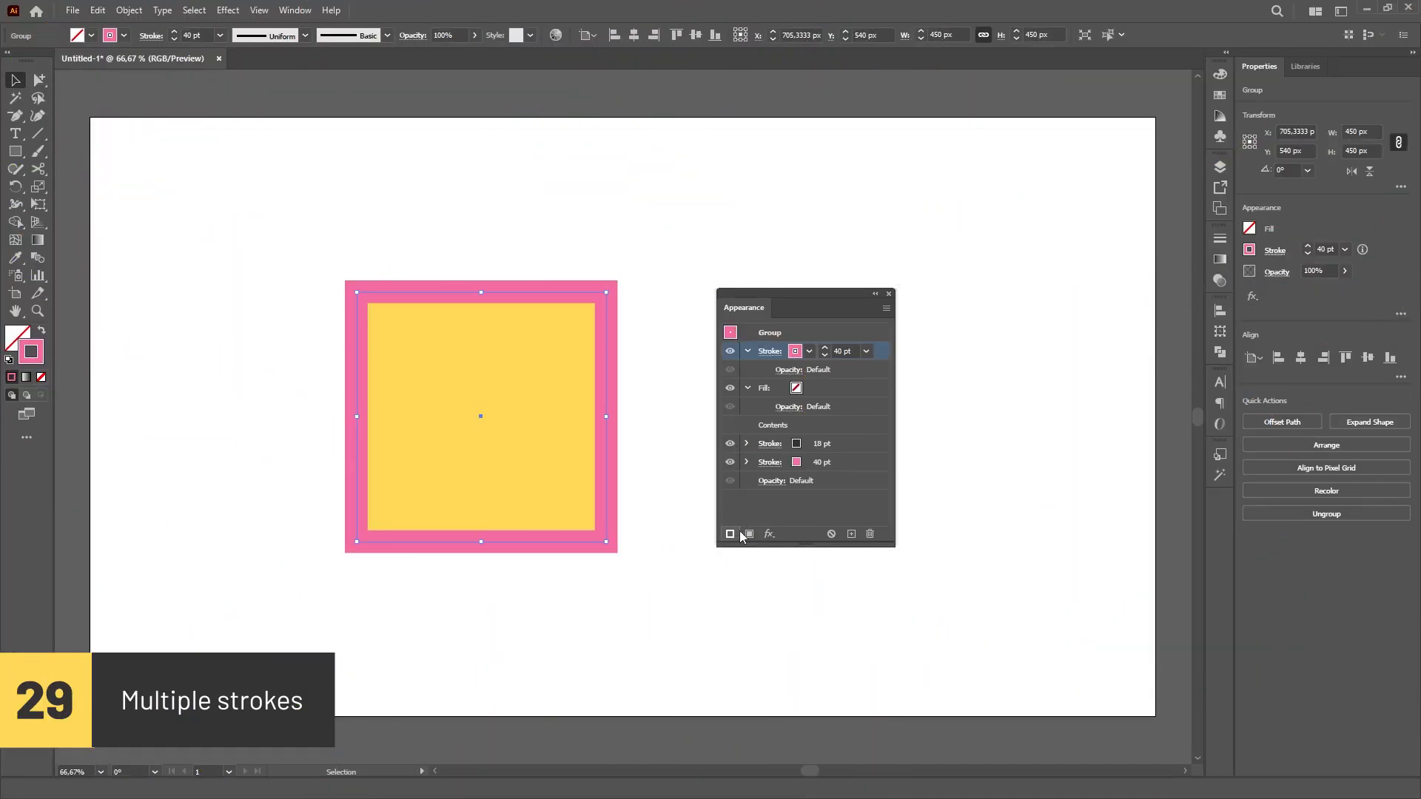
Move the group's topmost pink stroke down the stack below its contents, and make the lowest stroke purple with an 80 pt weight.
mouse_move(815, 350)
left_mouse_down()
mouse_move(877, 396)
mouse_move(870, 472)
left_mouse_up()
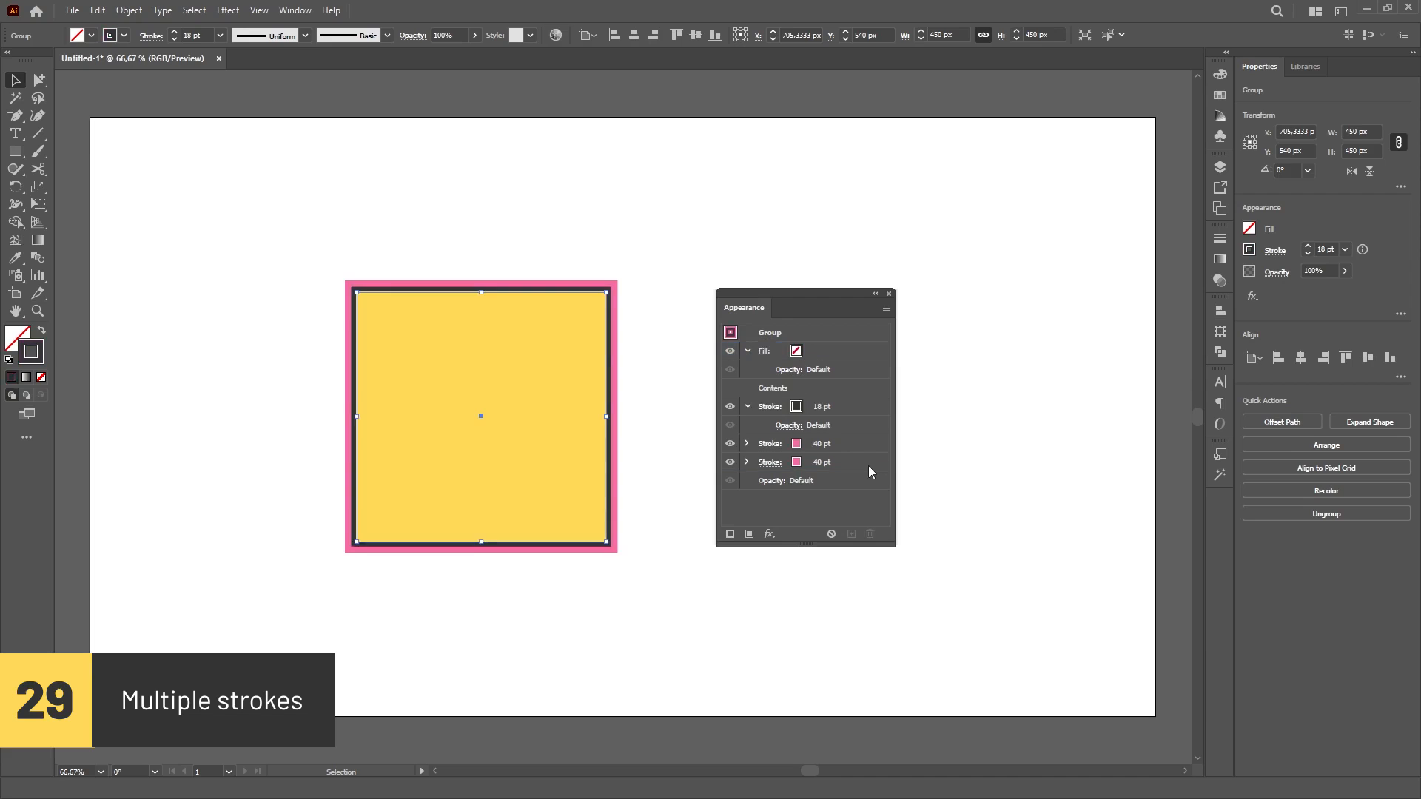
left_click(796, 462)
left_click(675, 538)
left_click(866, 462)
left_click(881, 434)
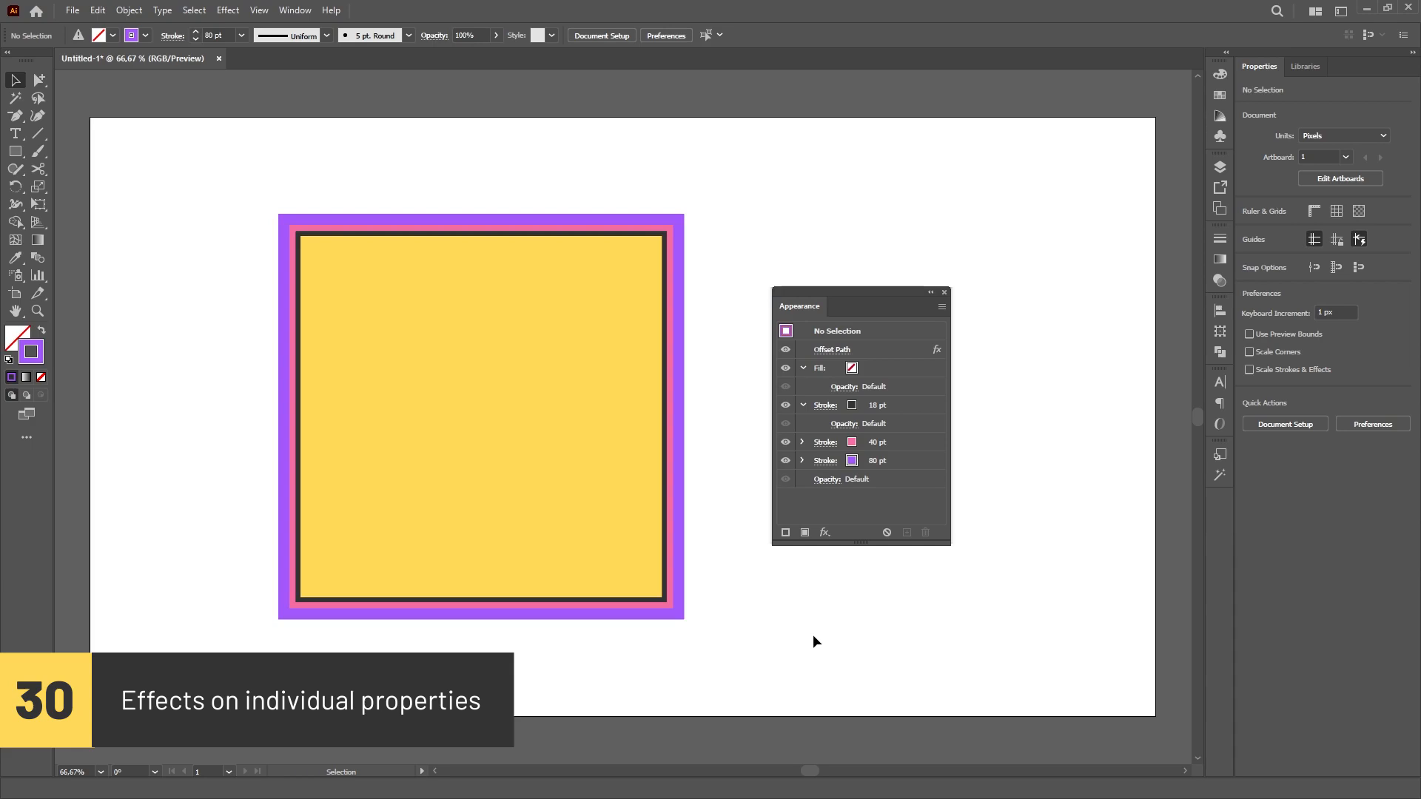
Select the multi-stroke group and move its Offset Path effect onto the 18 pt dark stroke.
left_click(601, 358)
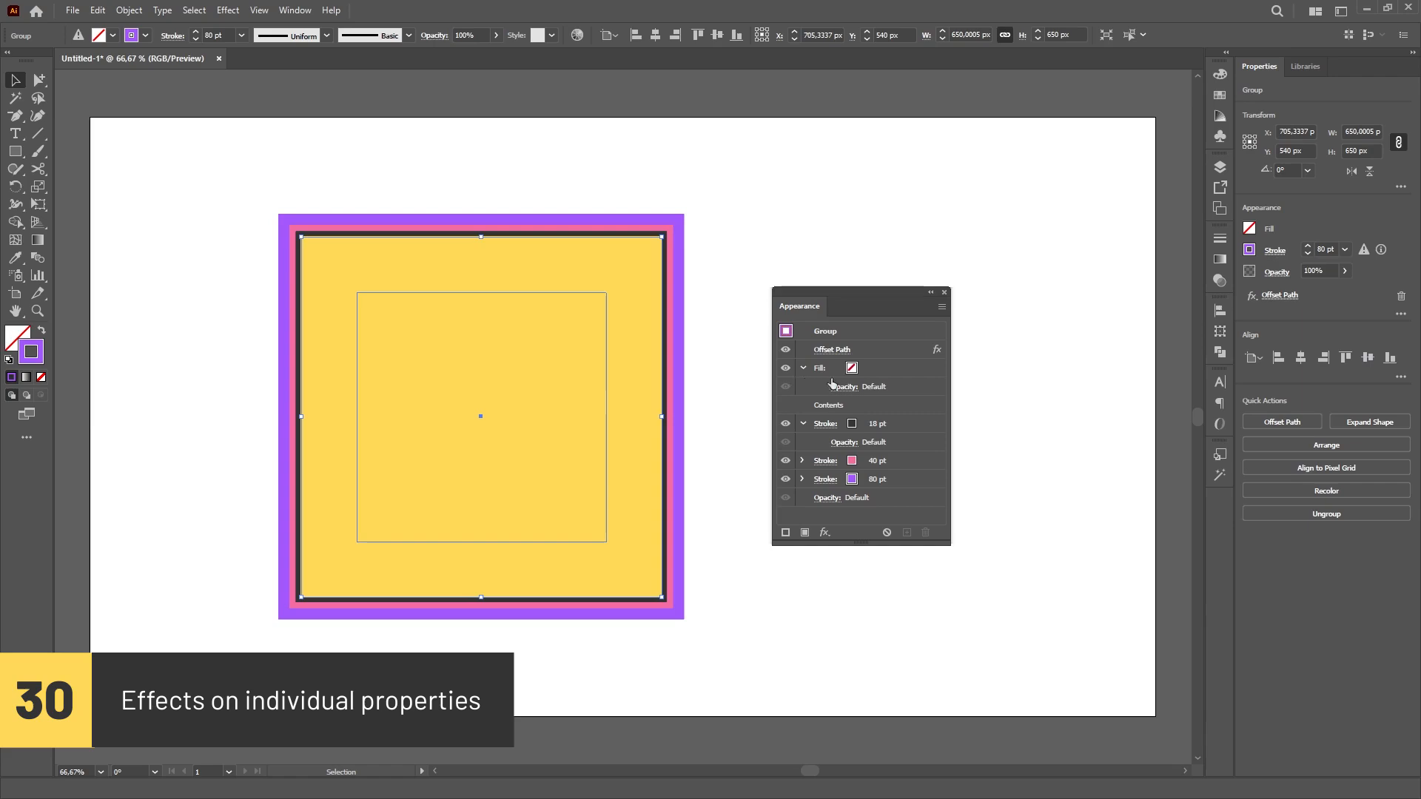
left_click_drag(891, 353, 904, 420)
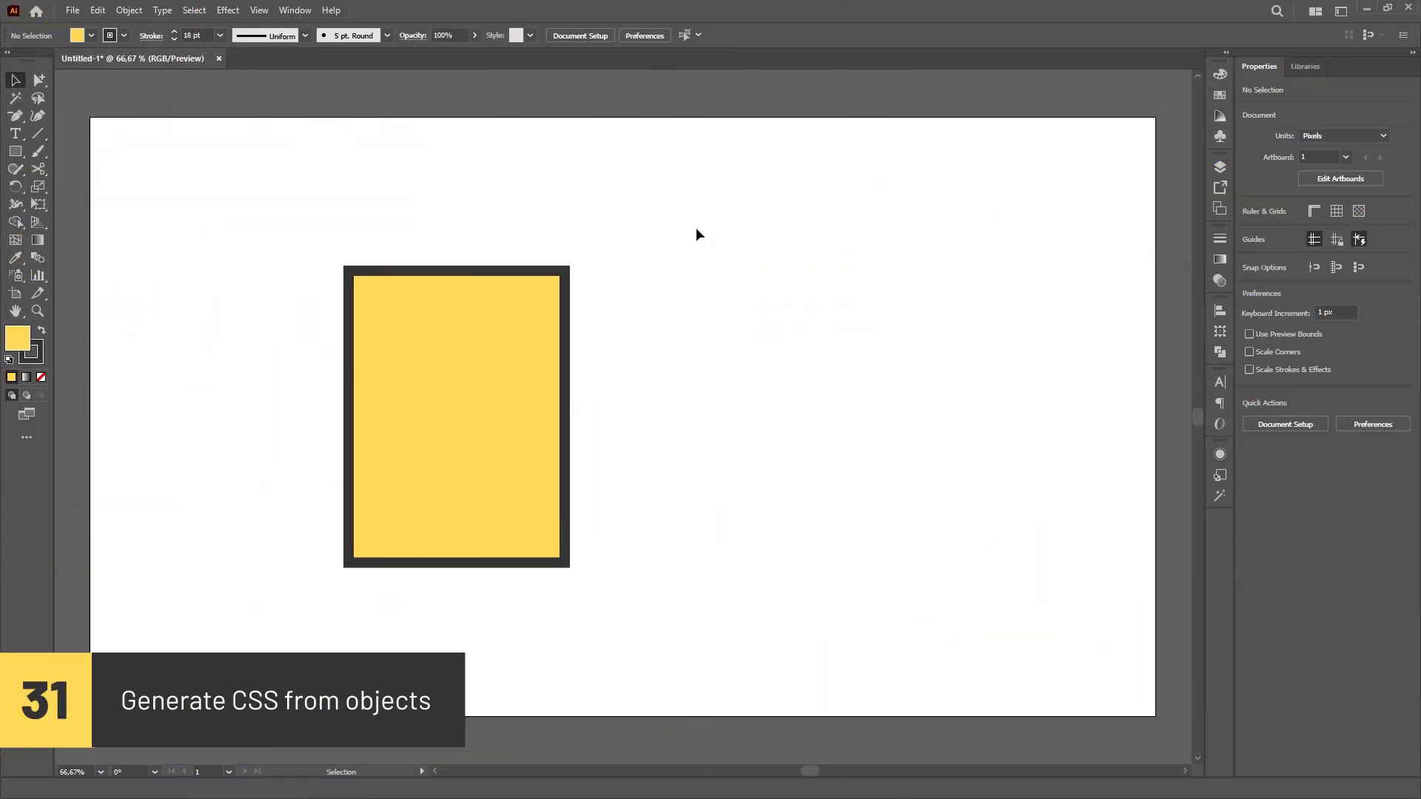
Show the CSS properties generated for the yellow rectangle, and open the layer list.
left_click(284, 12)
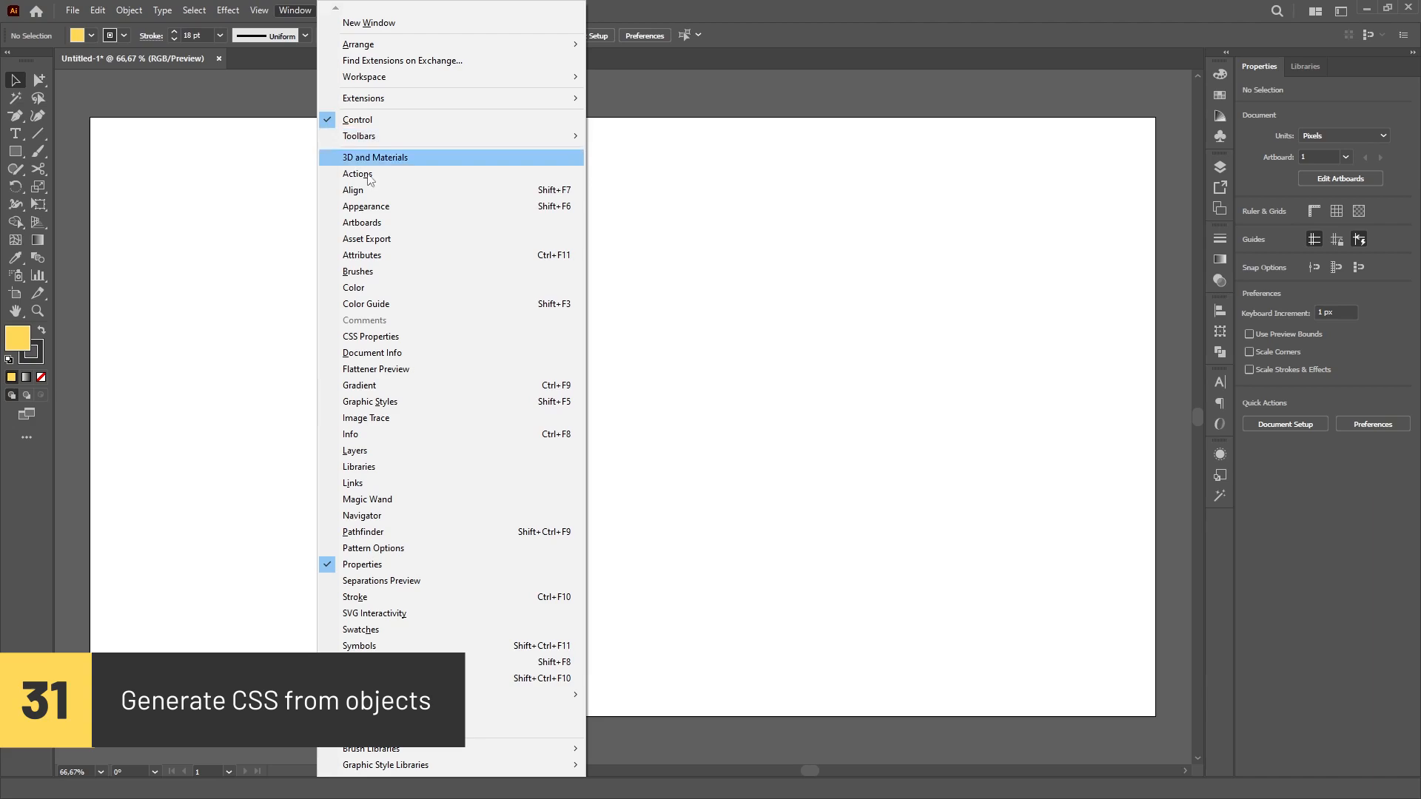
left_click(407, 336)
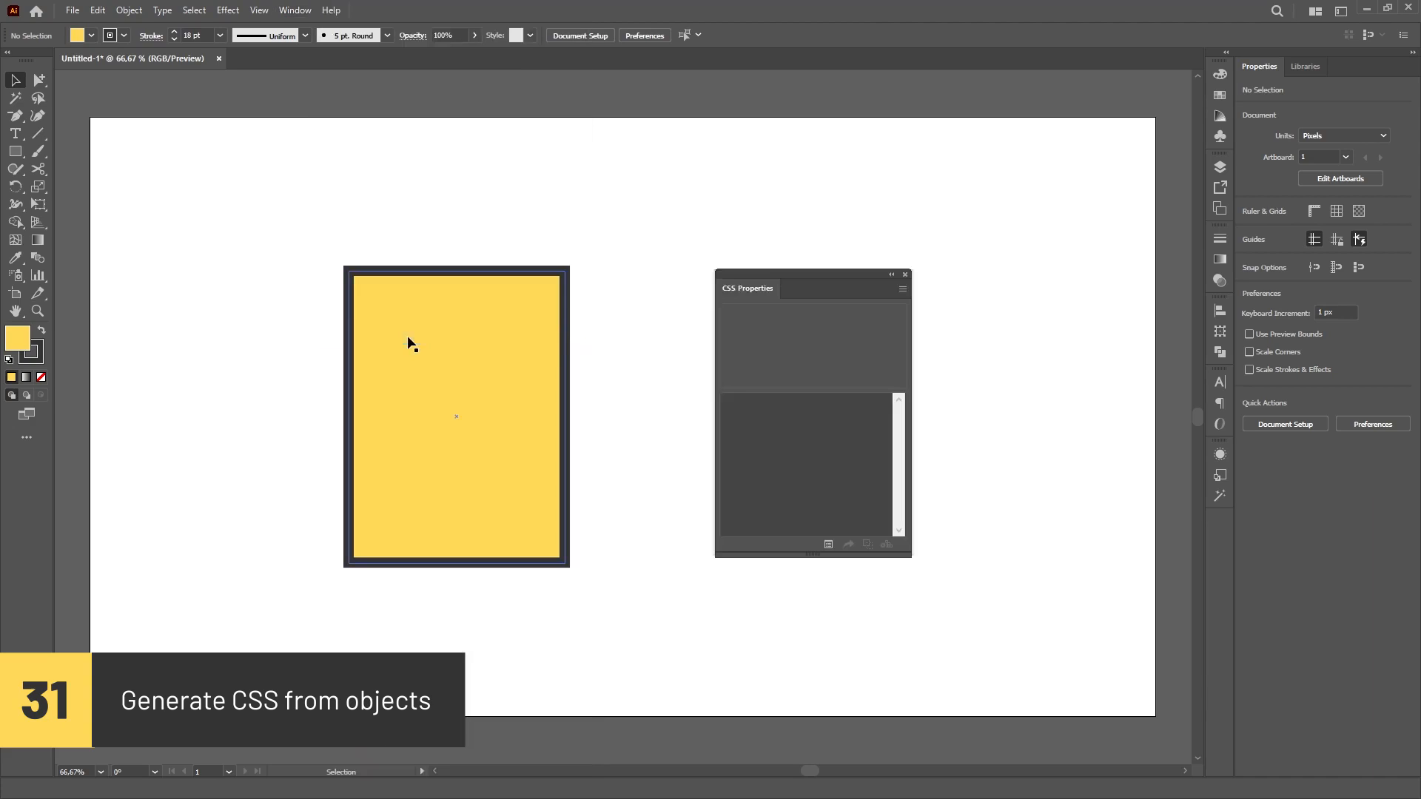
left_click(509, 349)
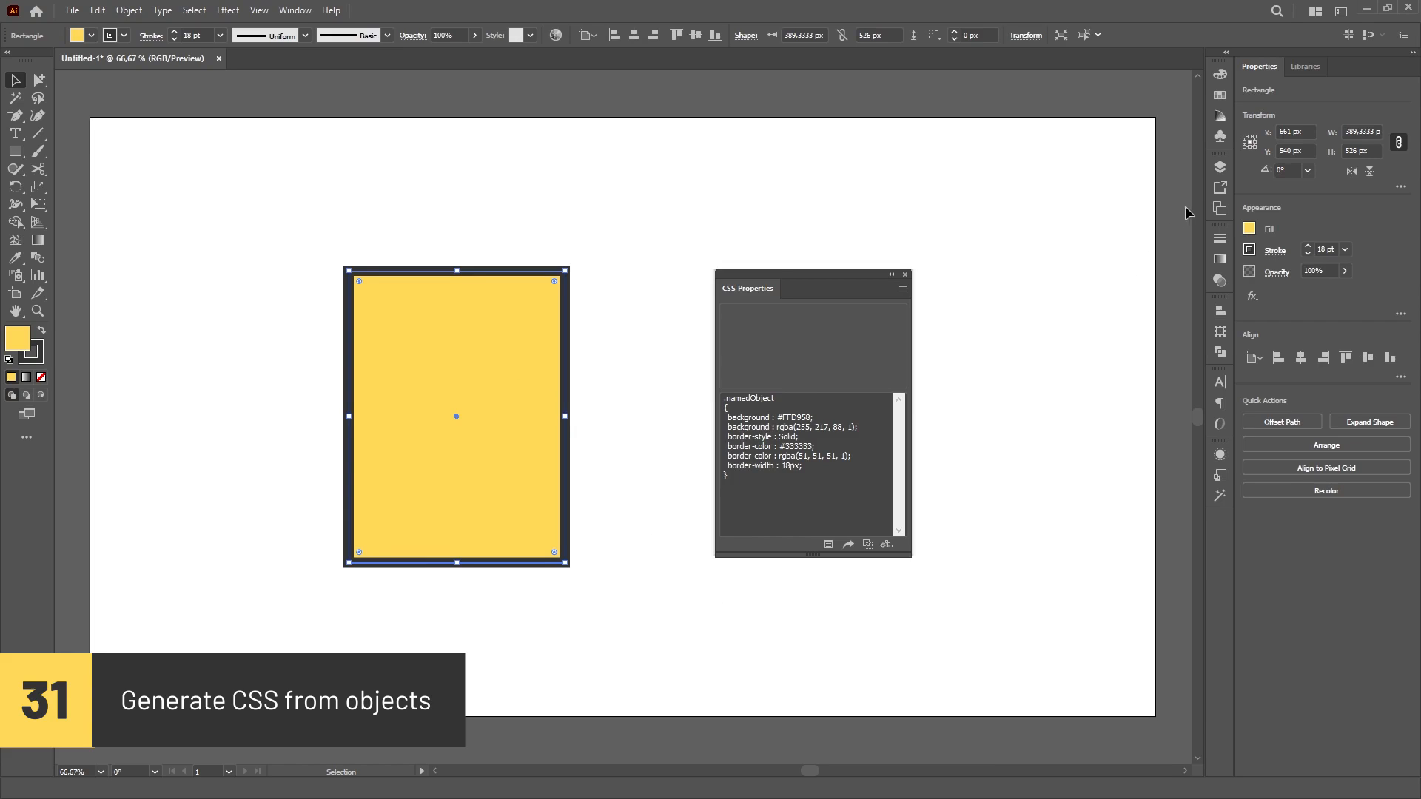
left_click(1221, 167)
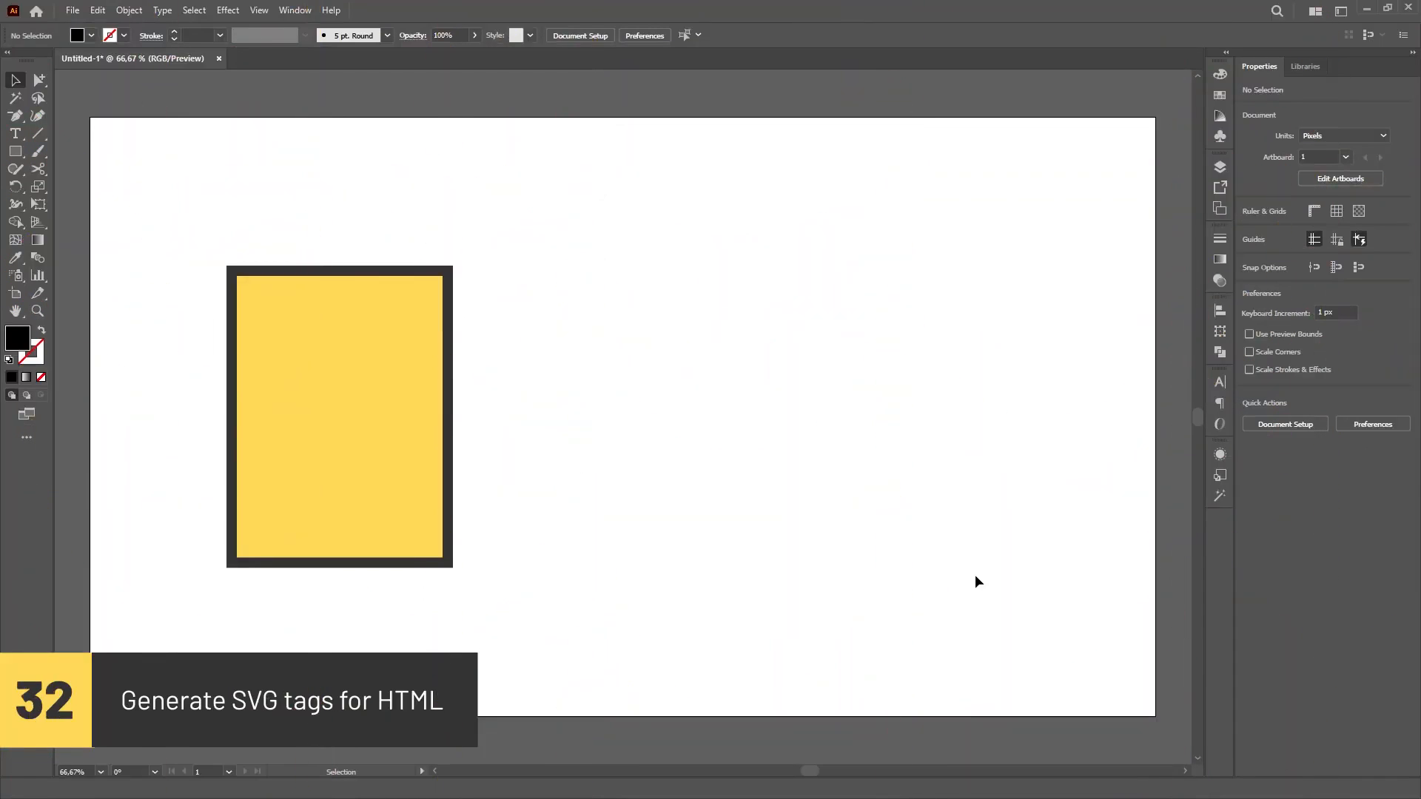
Copy the yellow rectangle and paste its SVG code into a new area text frame beside it.
left_click(376, 371)
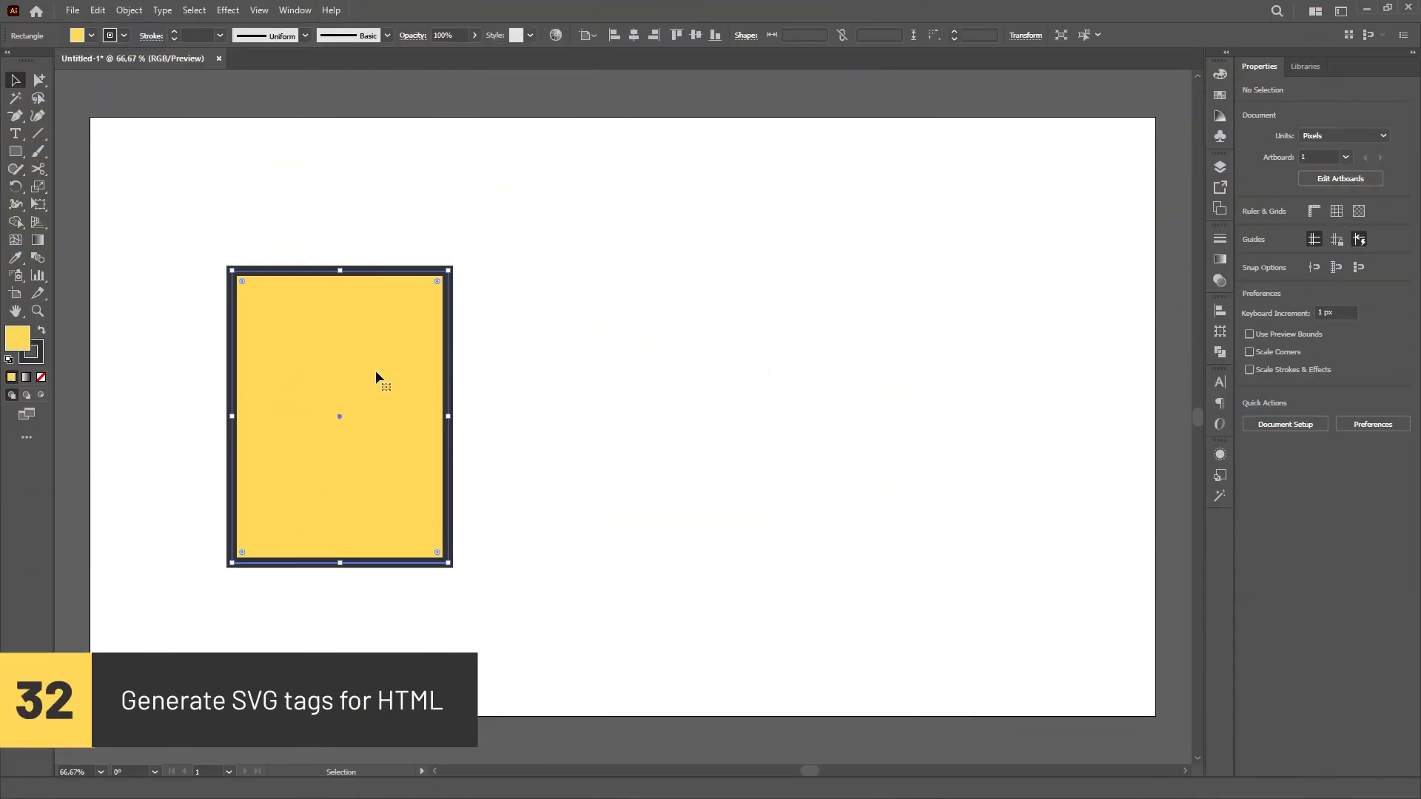
key("t")
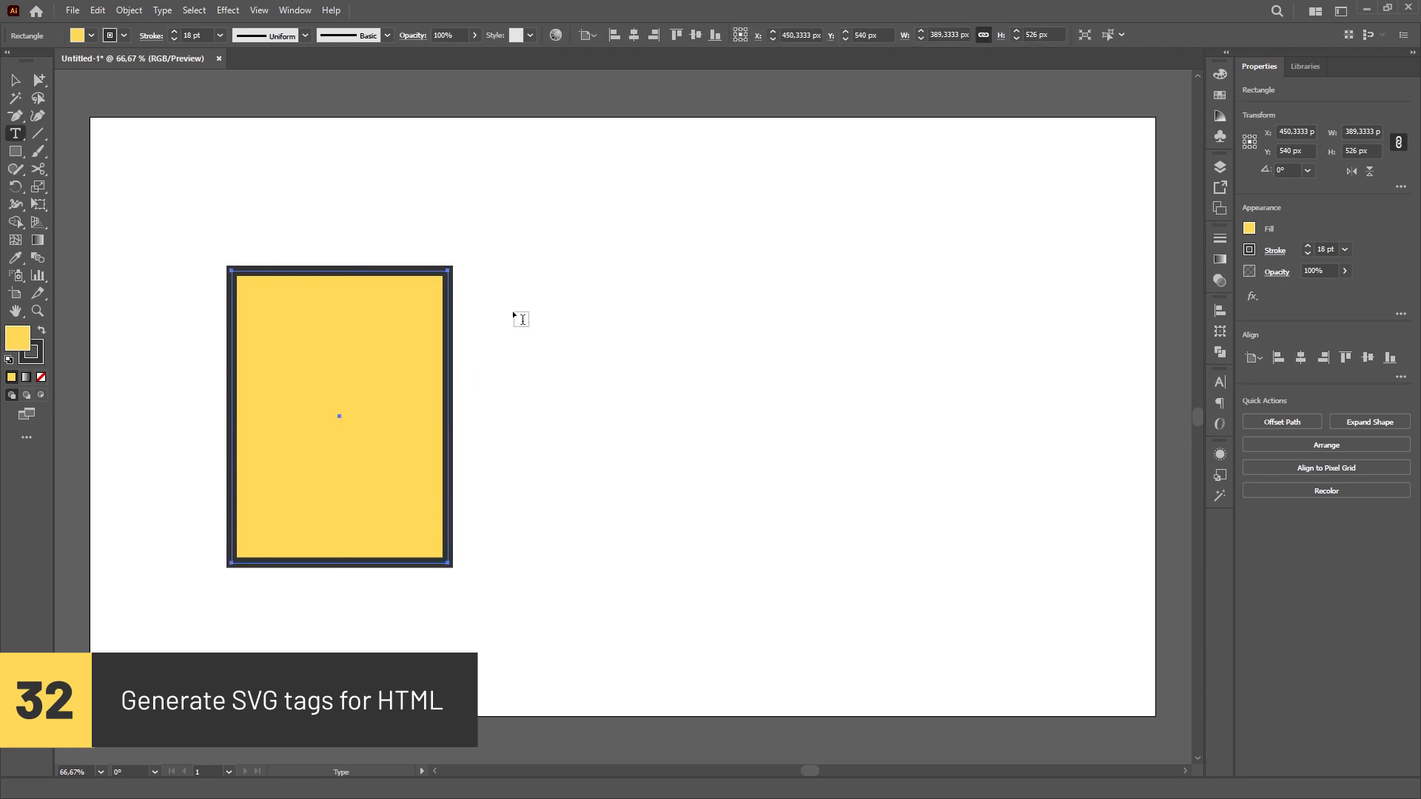
key("ctrl+c")
left_click_drag(471, 280, 1108, 571)
key("ctrl+v")
key("Escape")
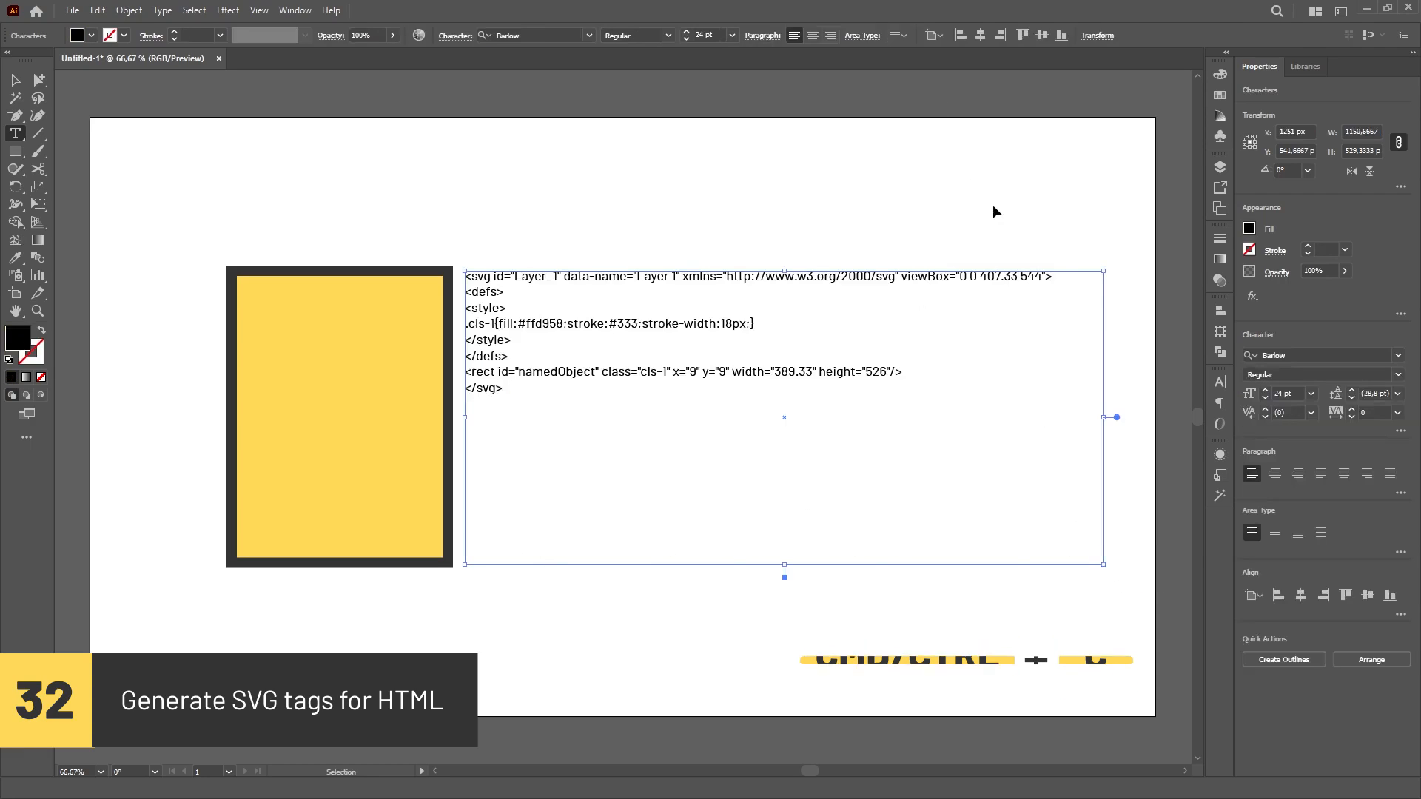
left_click(993, 206)
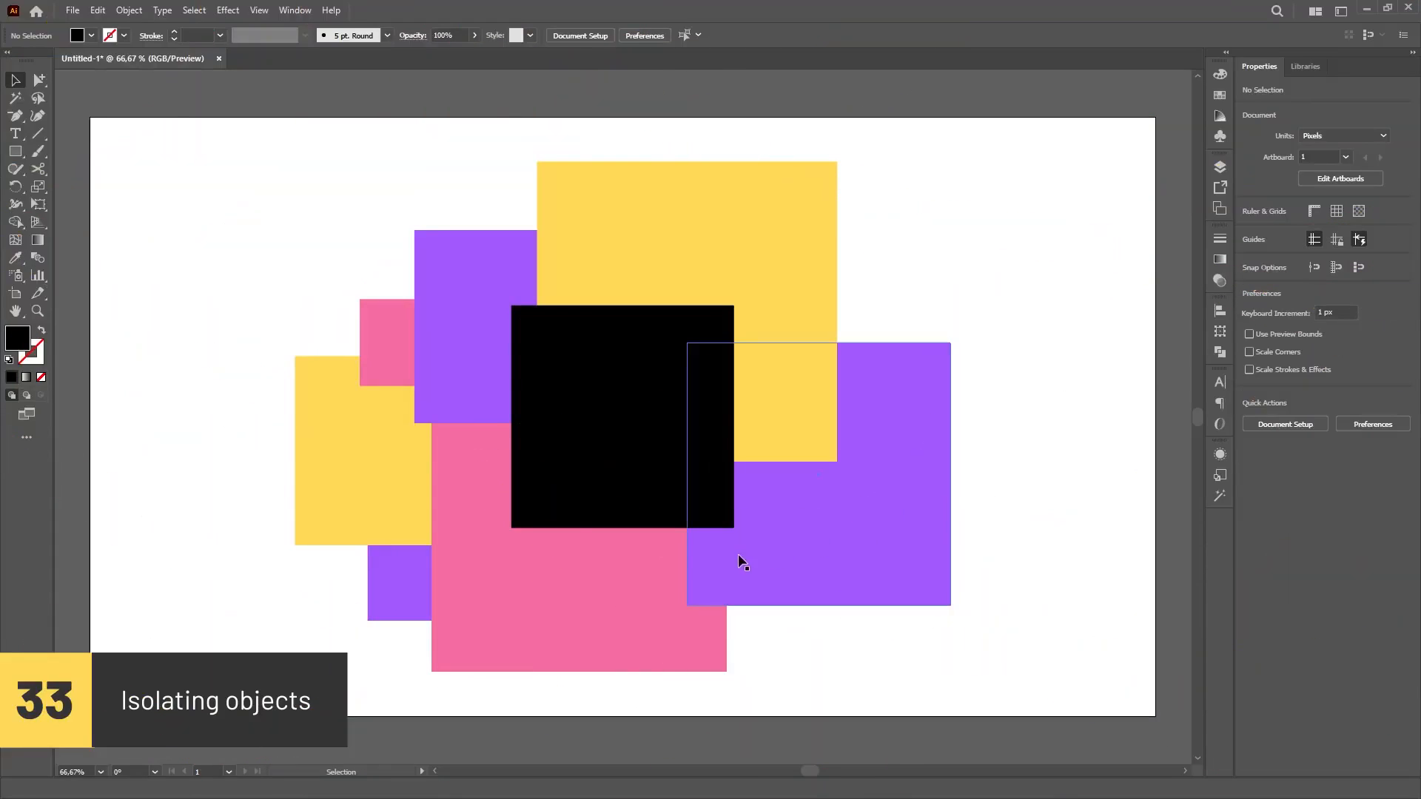
Isolate the black square, try selecting the dimmed surrounding shapes, and exit isolation mode.
double_click(606, 438)
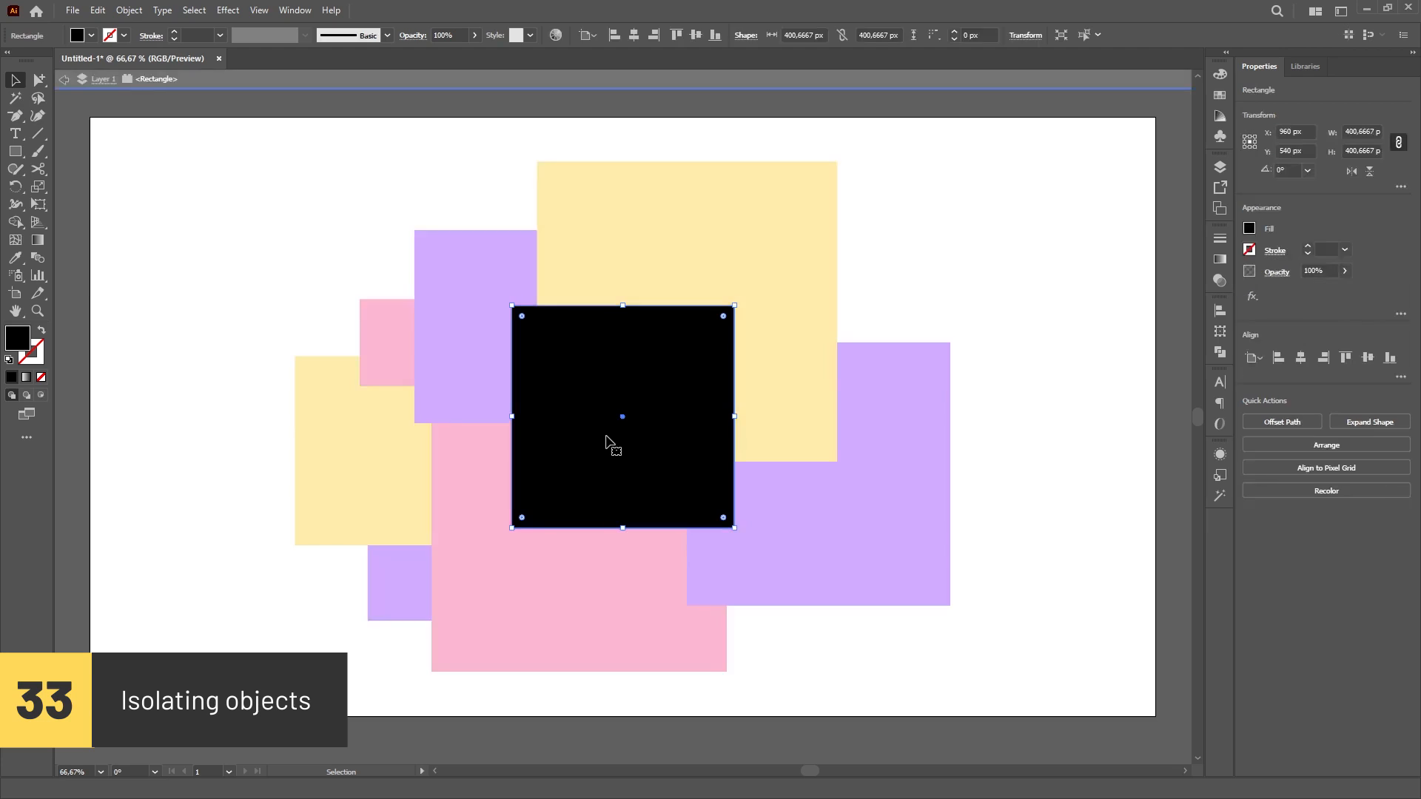
left_click(824, 491)
left_click_drag(1039, 215, 507, 637)
left_click_drag(251, 225, 459, 567)
left_click_drag(334, 194, 443, 343)
left_click_drag(419, 135, 723, 251)
left_click(651, 437)
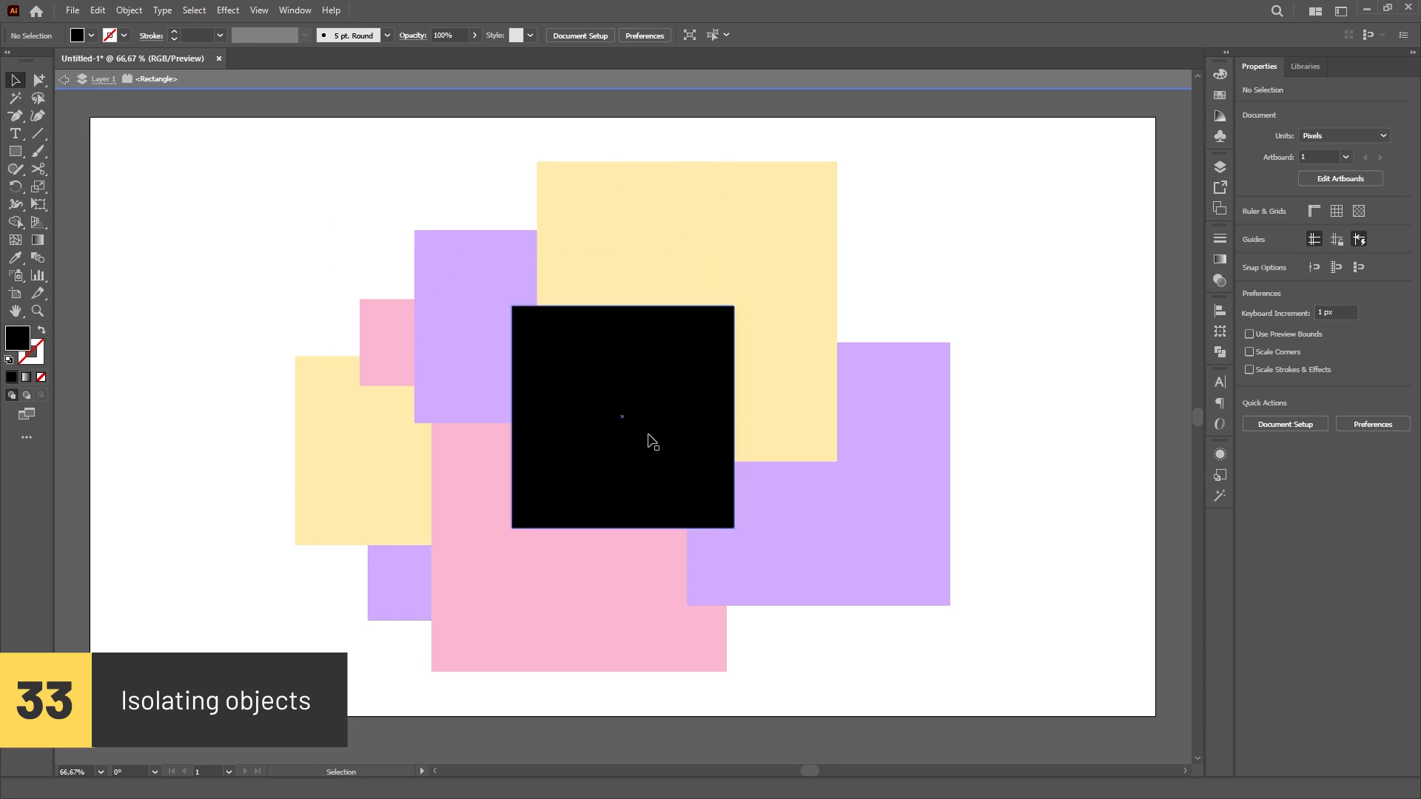
double_click(917, 262)
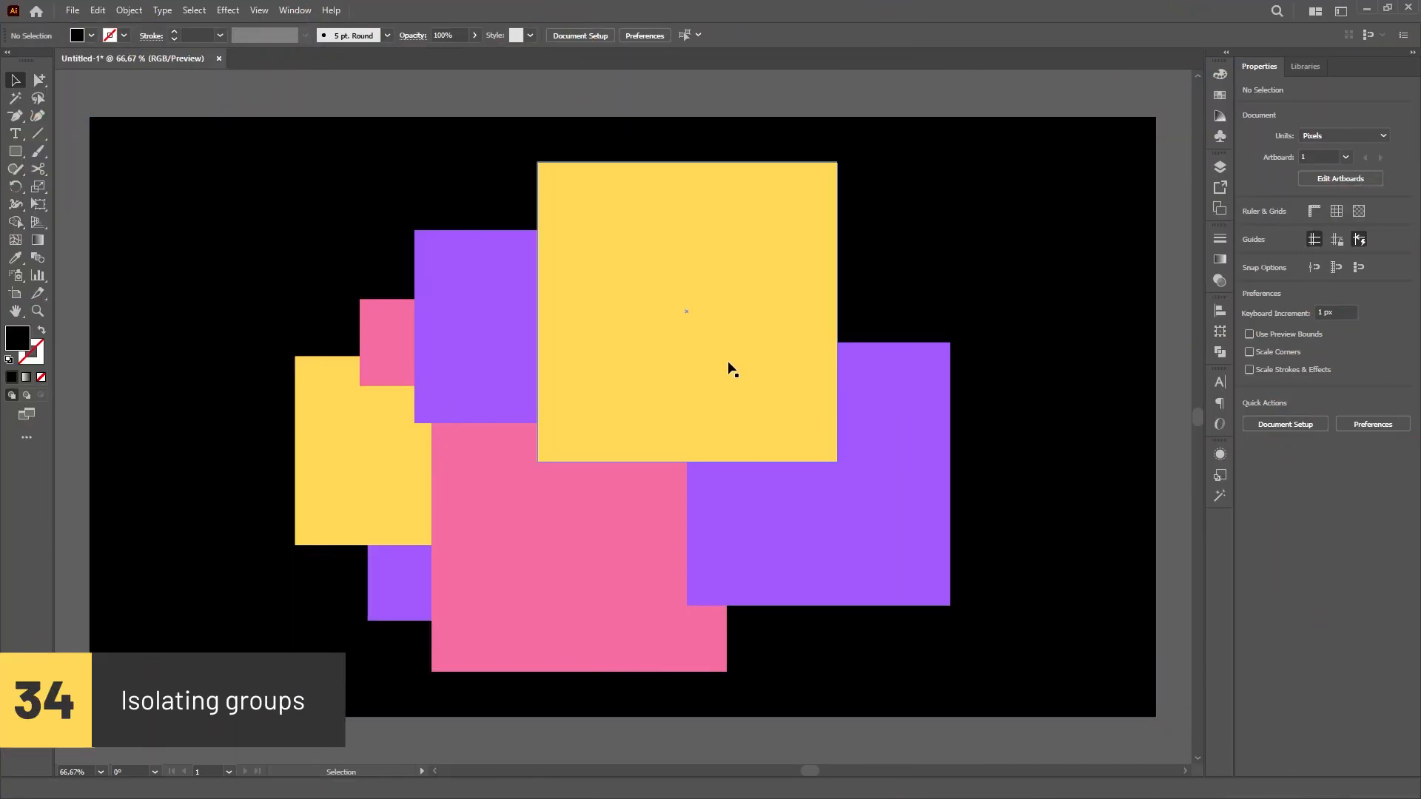
Isolate the group of squares and reposition its large yellow, upper purple and small yellow squares individually.
left_click(731, 368)
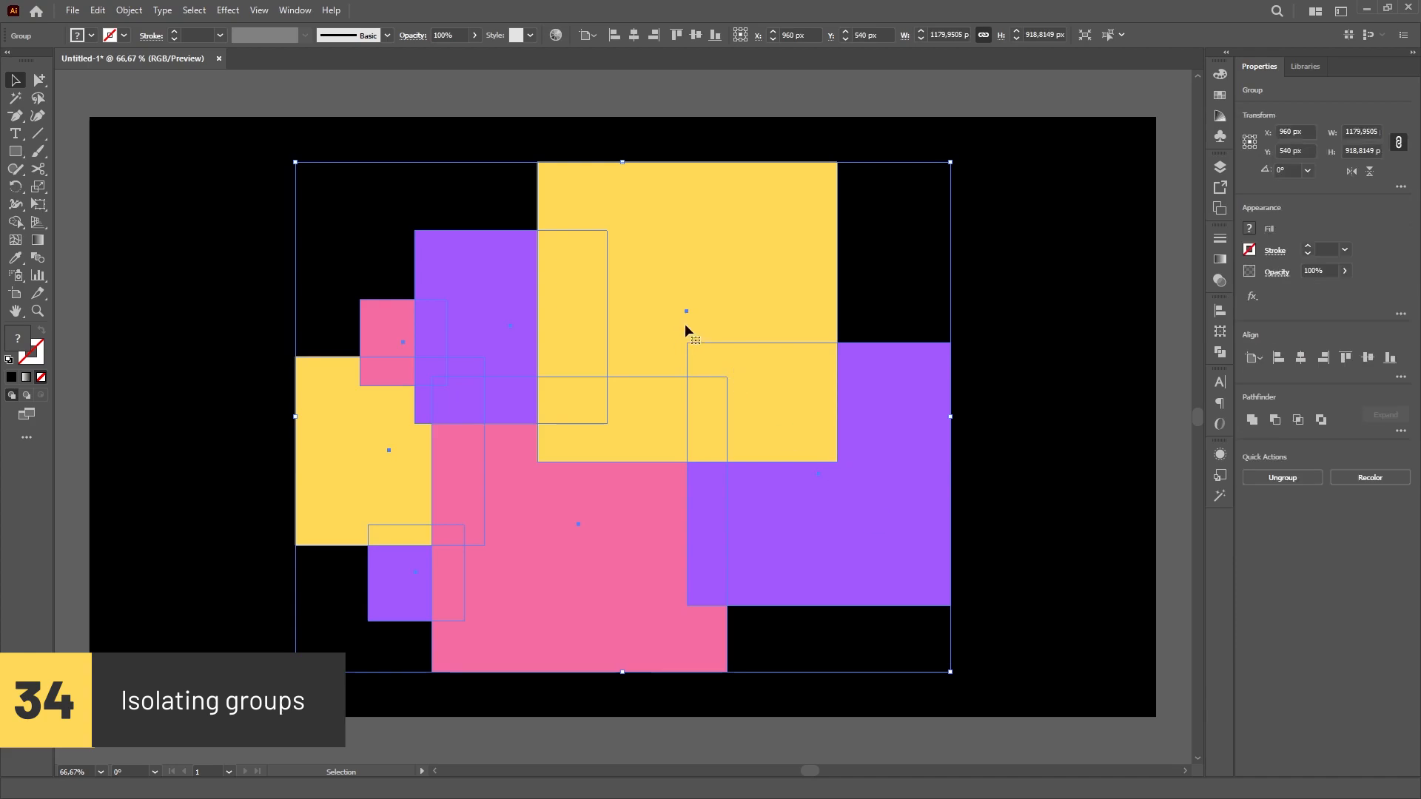
double_click(727, 318)
left_click_drag(660, 388, 698, 349)
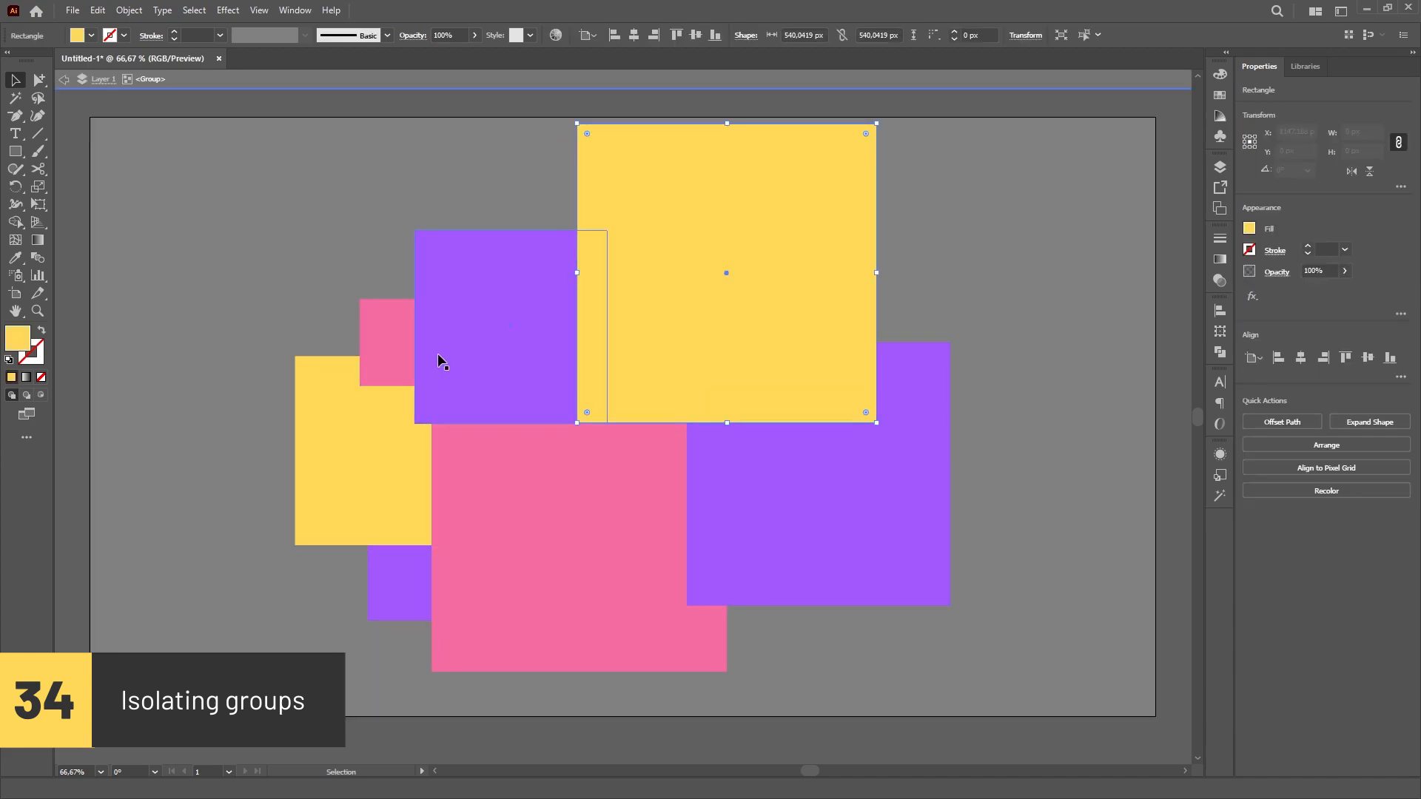
left_click_drag(466, 346, 475, 325)
left_click_drag(700, 370, 687, 391)
left_click(522, 513)
mouse_move(383, 467)
left_mouse_down()
mouse_move(374, 460)
mouse_move(379, 473)
left_mouse_up()
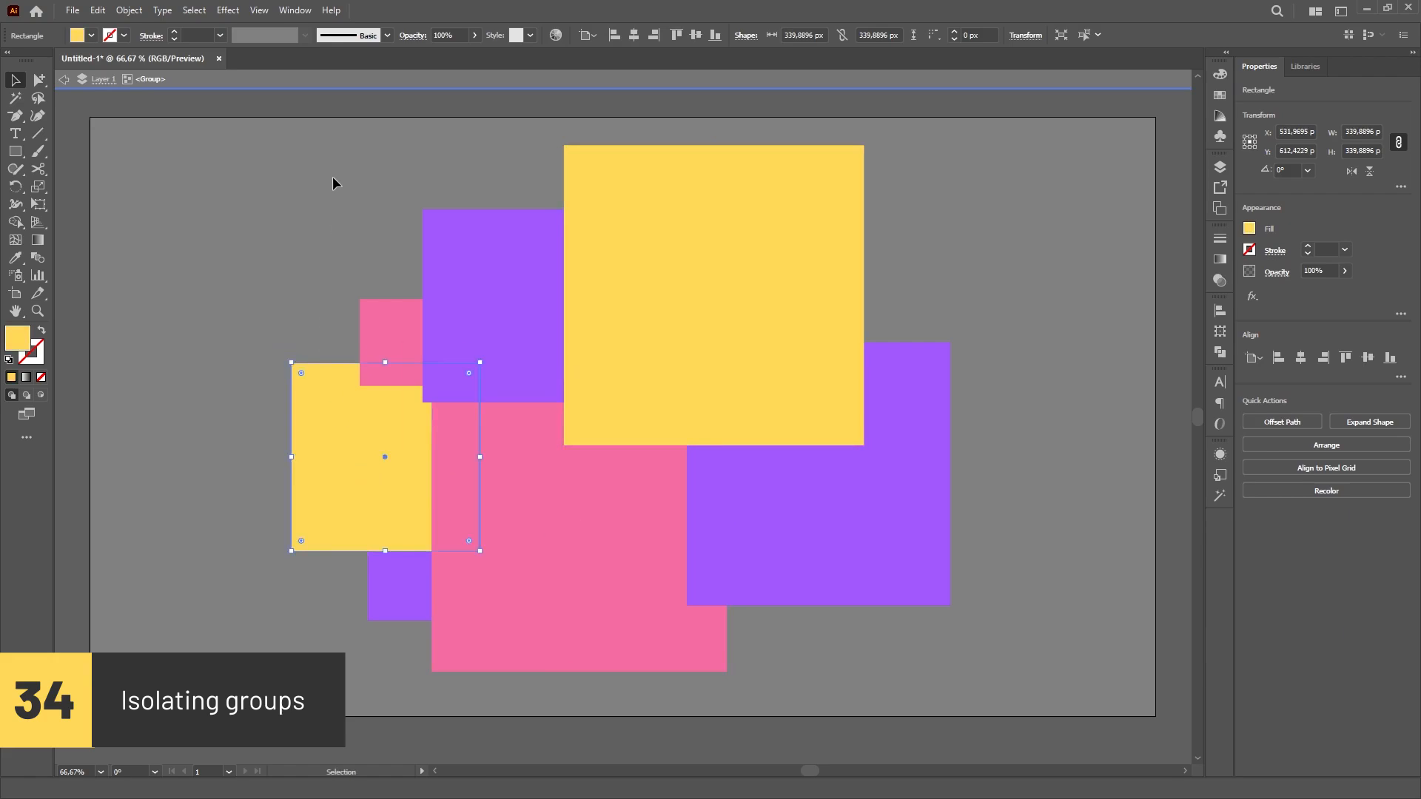
Exit the group's isolation and shift the whole group slightly.
double_click(334, 185)
left_click(500, 338)
mouse_move(602, 441)
left_mouse_down()
mouse_move(619, 435)
mouse_move(595, 445)
left_mouse_up()
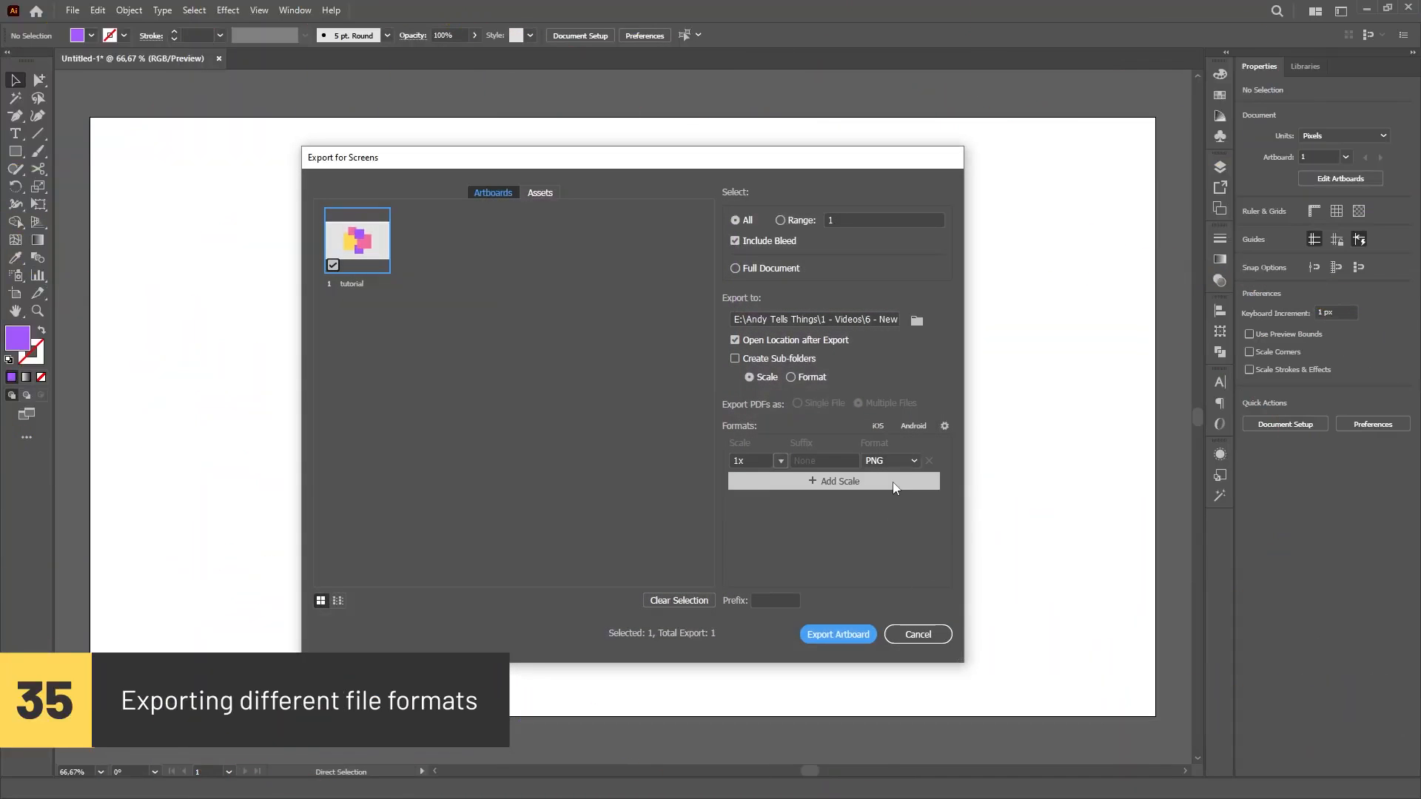
Add JPG 100, SVG and PDF outputs after the PNG entry in the Export for Screens formats.
left_click(893, 482)
left_click(915, 481)
left_click(904, 529)
left_click(874, 506)
left_click(909, 505)
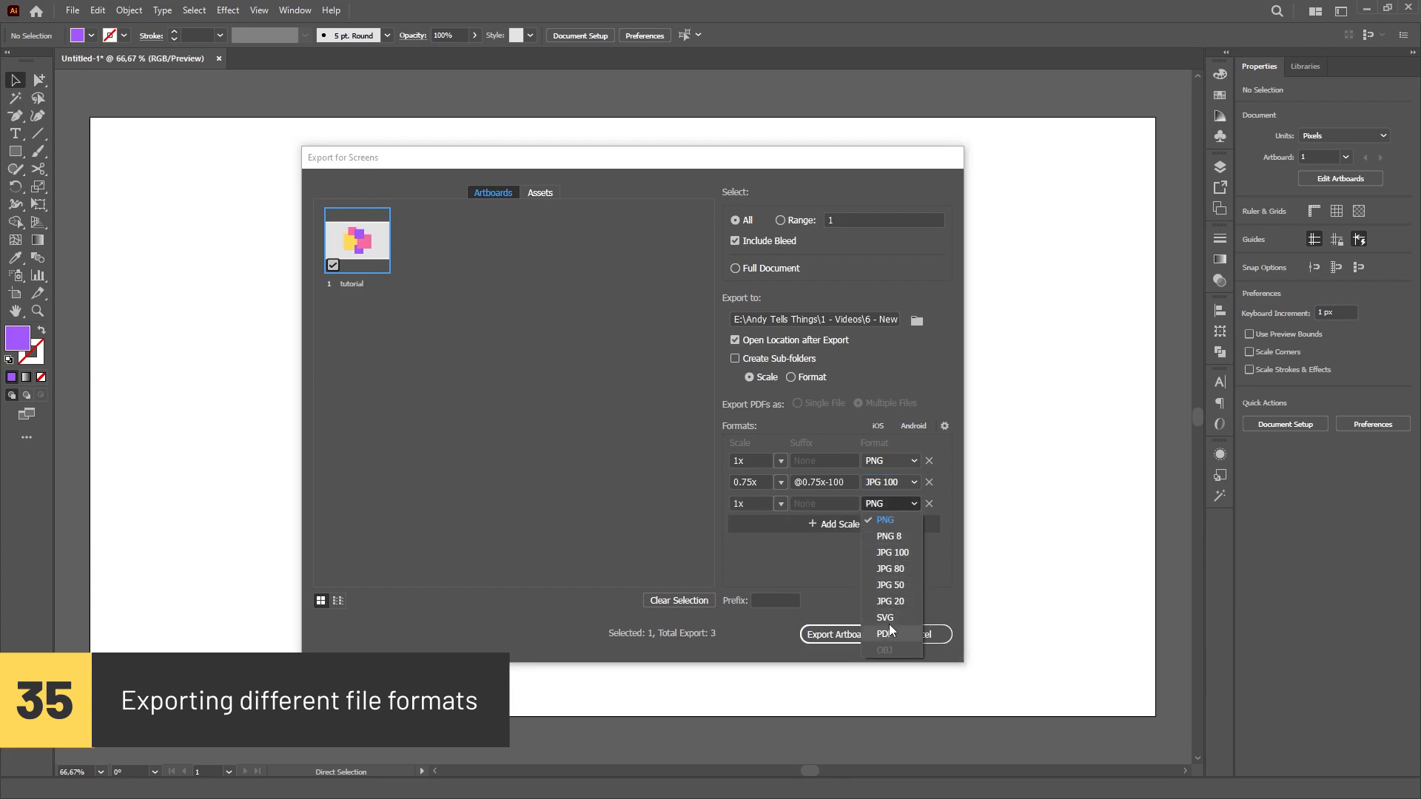
left_click(887, 619)
left_click(876, 526)
left_click(907, 525)
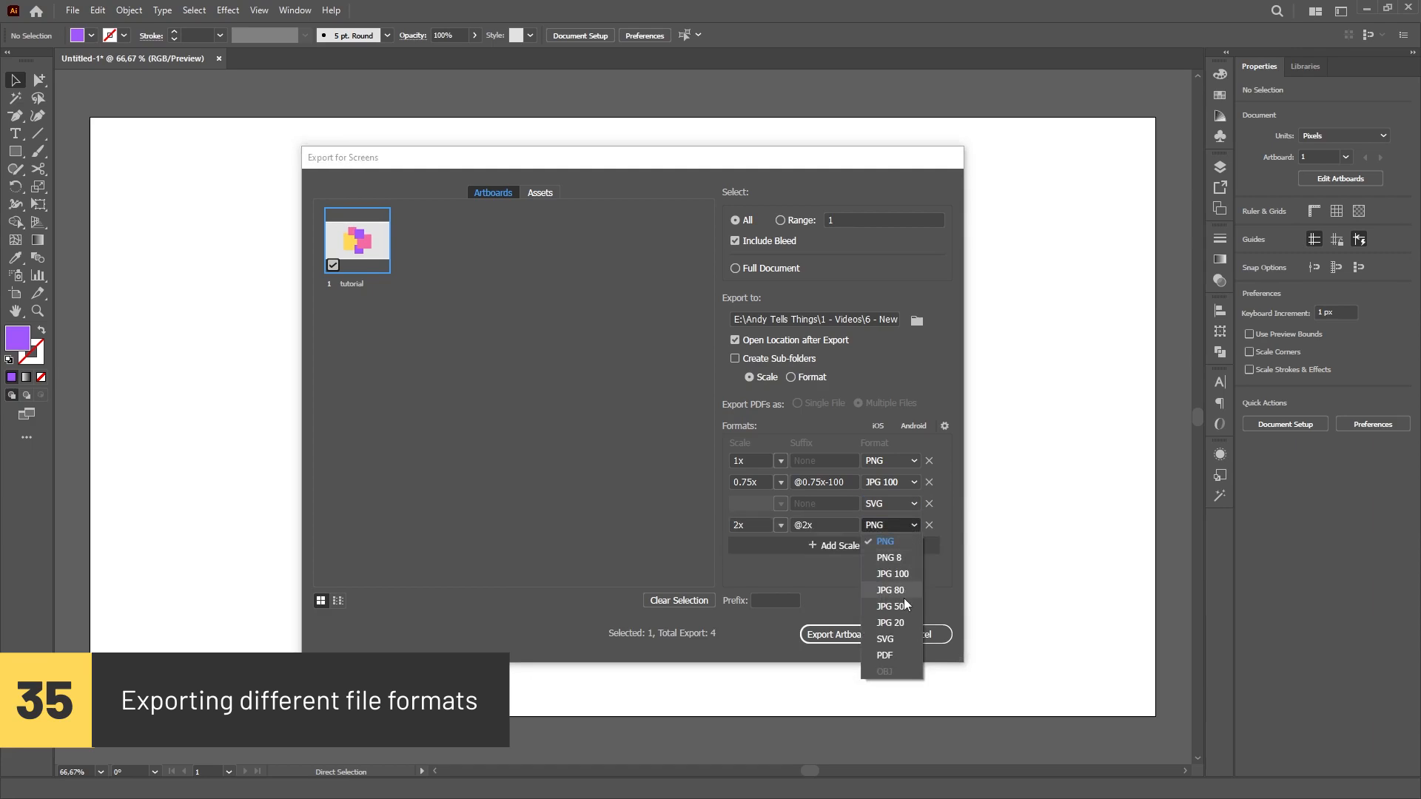
left_click(903, 655)
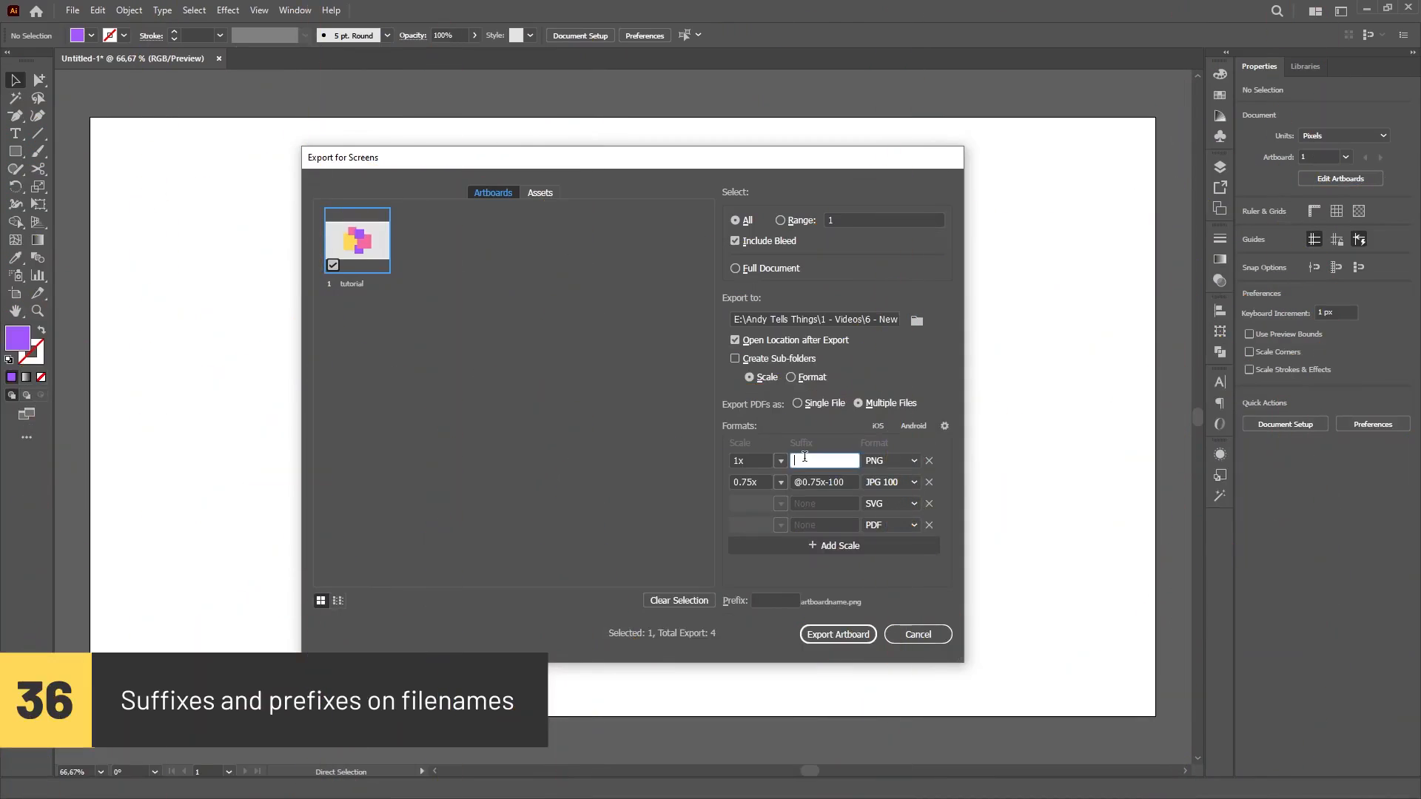
Set the export file suffixes to _png, _jpg, _svg and _pdf for the matching formats.
type("_png")
left_click(799, 481)
type("_jpg")
left_click(828, 503)
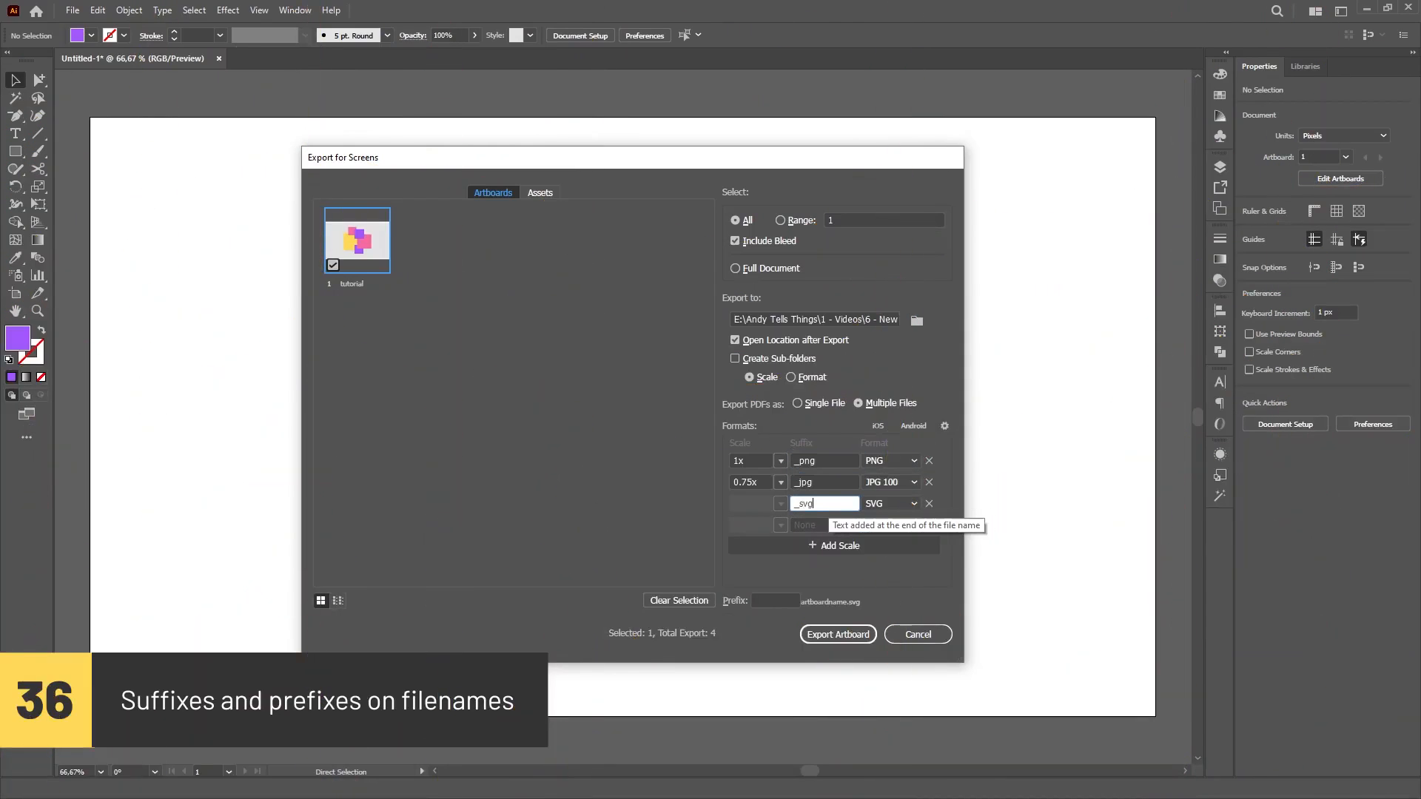
left_click(815, 525)
type("_pdf")
key("Tab")
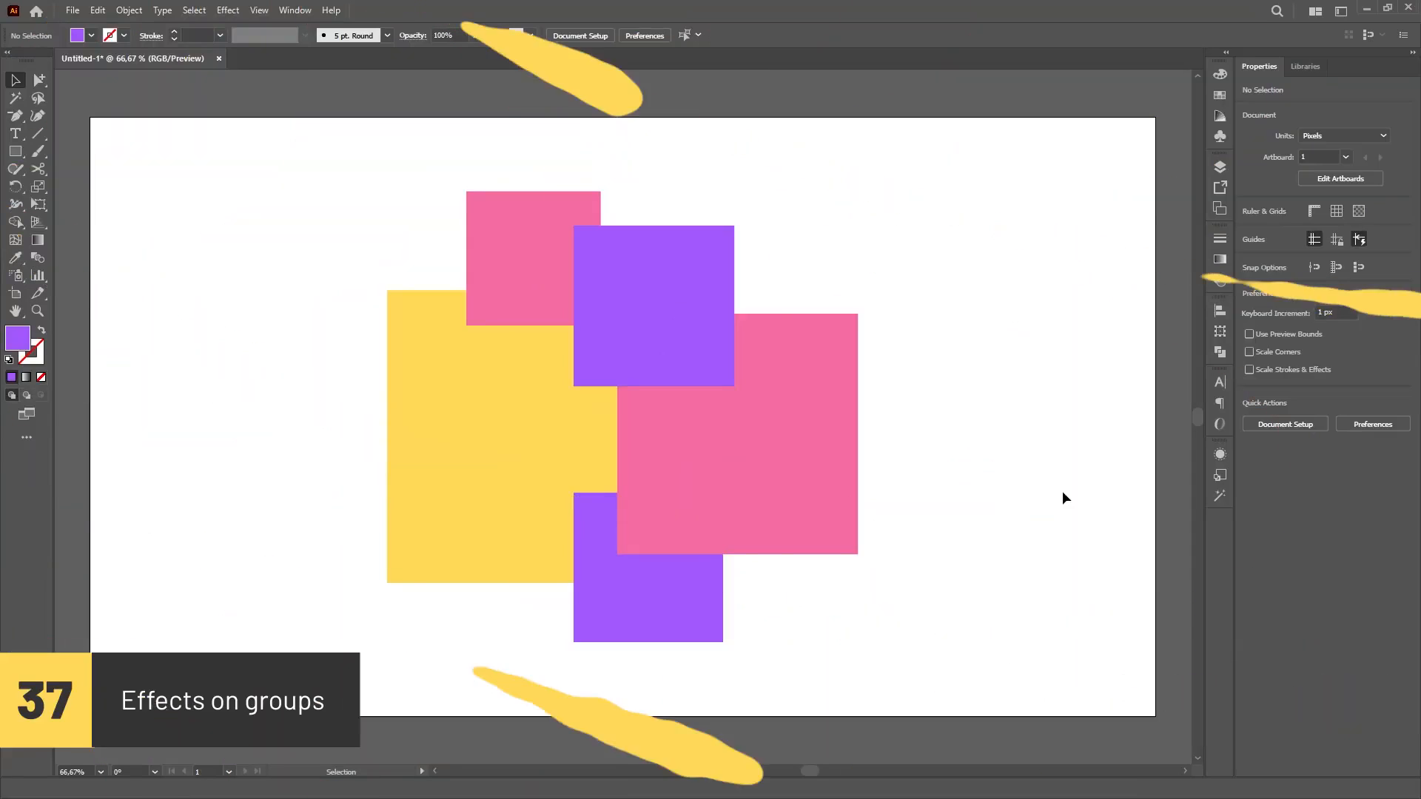
Apply a Drop Shadow to the group with Multiply mode, 40% opacity, 8 px X and Y offsets and 7 px blur.
left_click(793, 383)
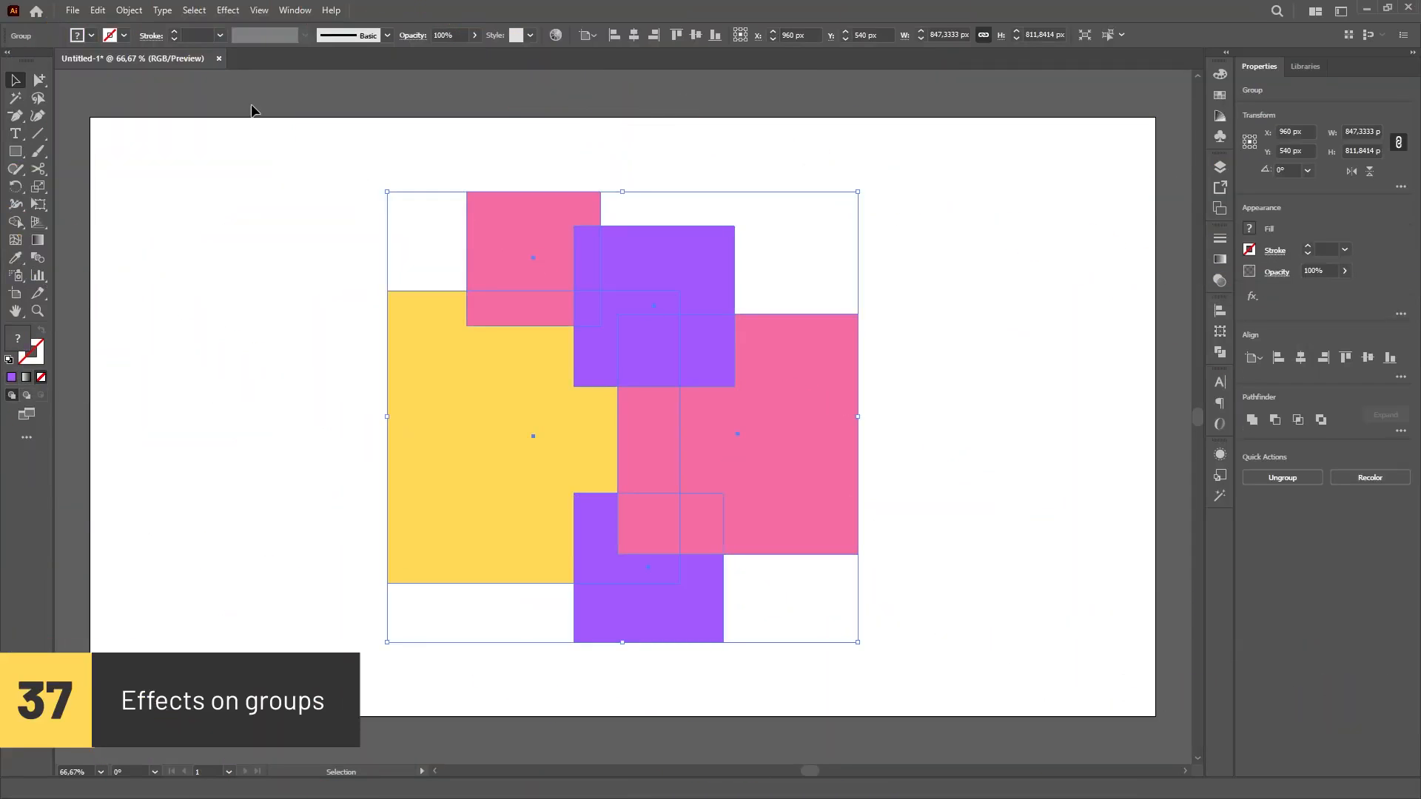
left_click(228, 10)
mouse_move(248, 178)
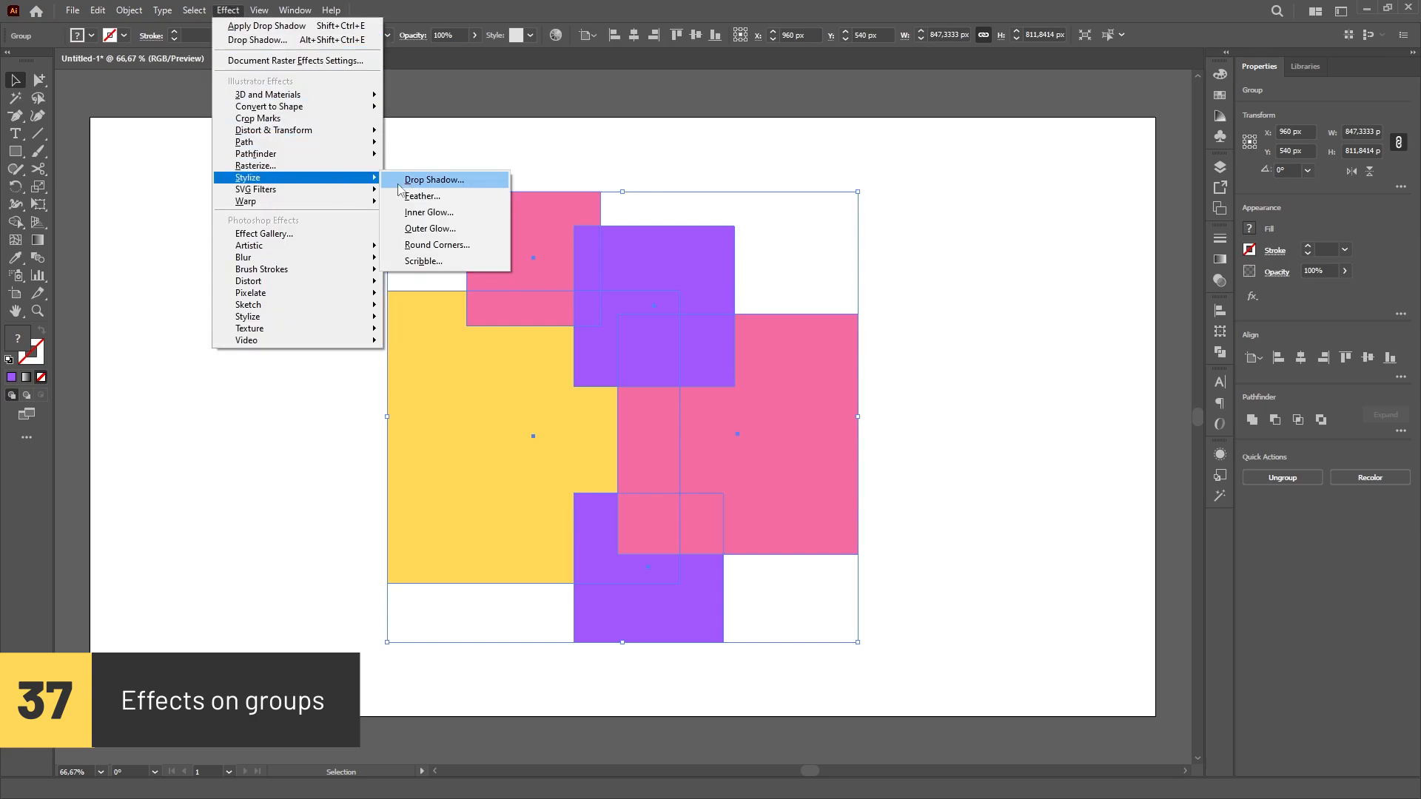
left_click(458, 183)
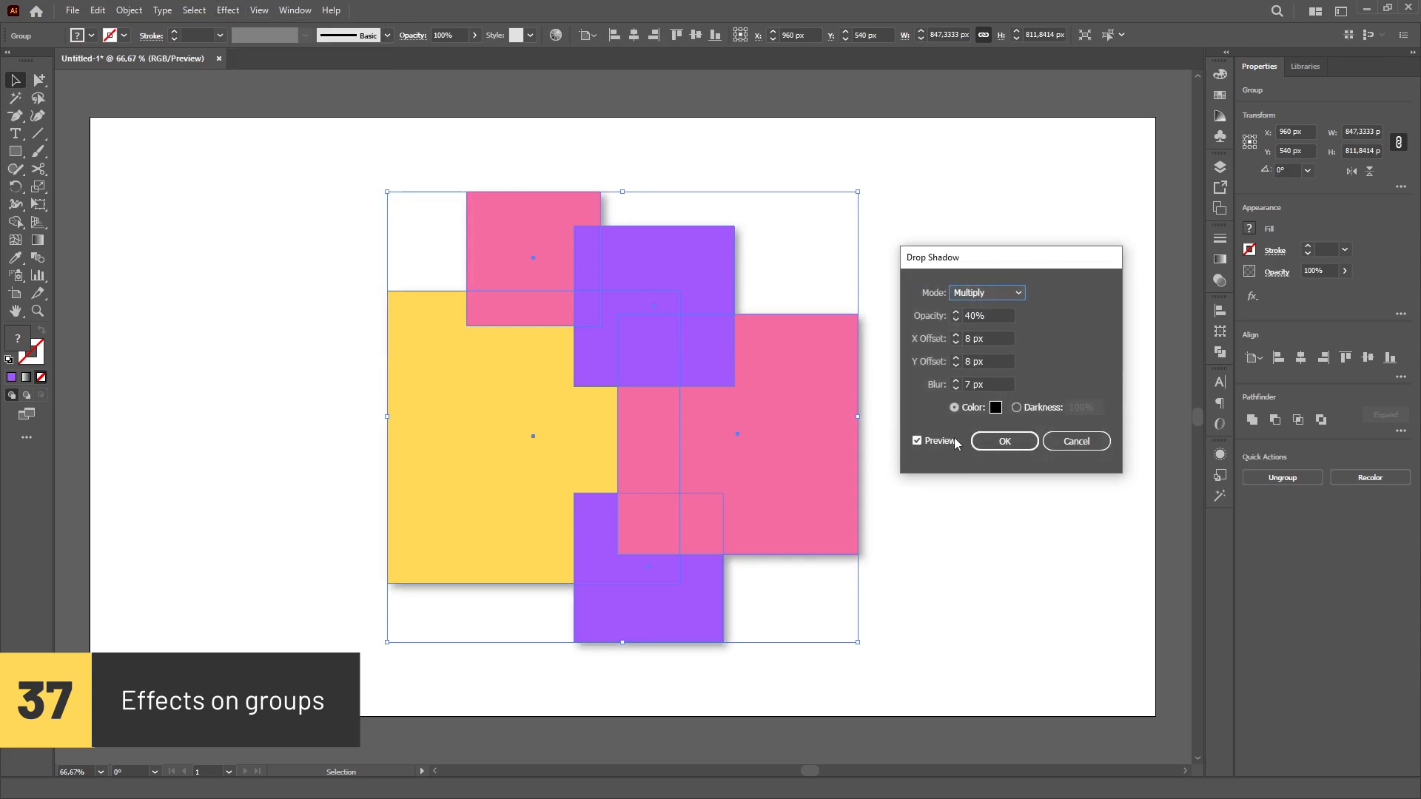
left_click(999, 441)
left_click(1090, 657)
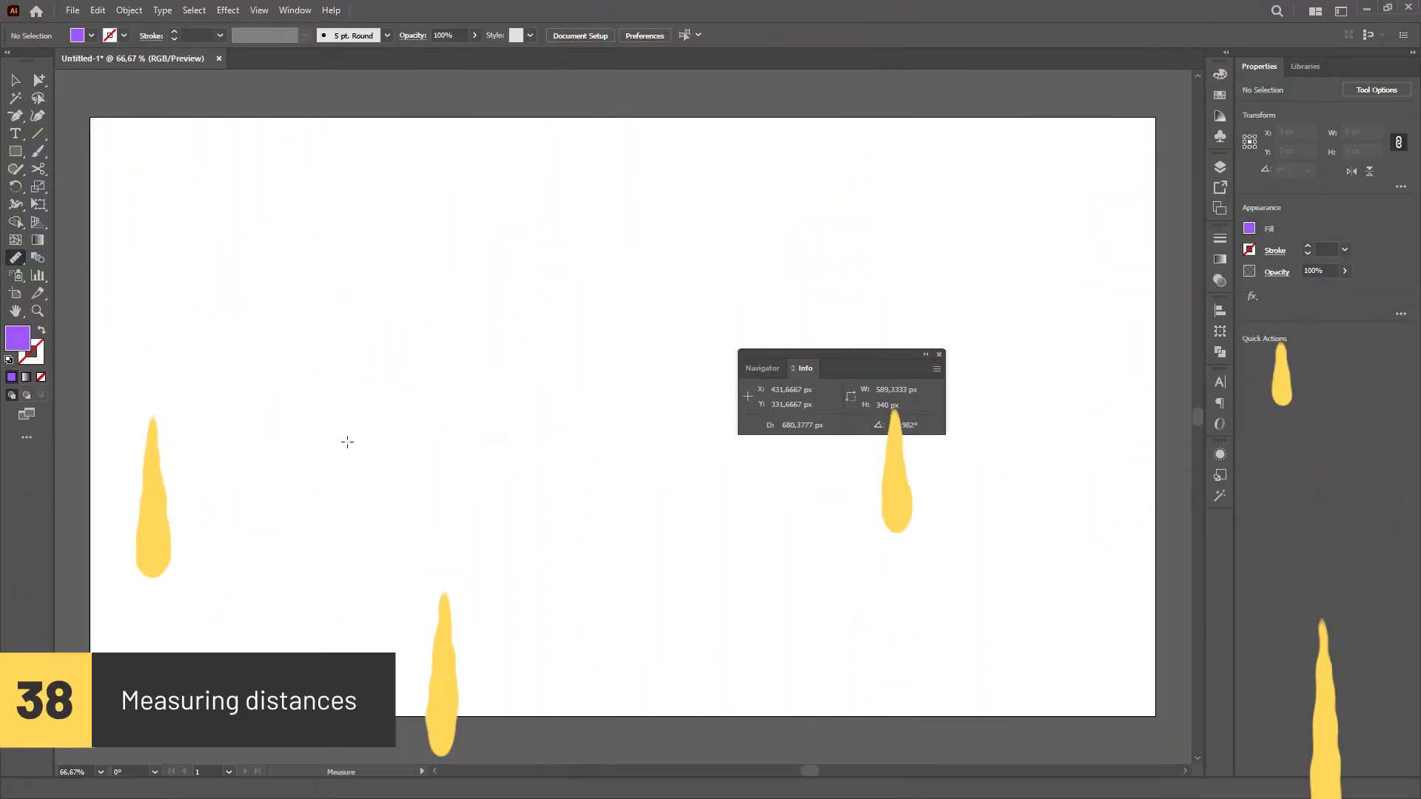
Measure a diagonal and a nearly horizontal distance across the empty artboard.
left_click_drag(347, 442, 532, 320)
left_click_drag(613, 263, 613, 263)
left_click_drag(394, 314, 679, 305)
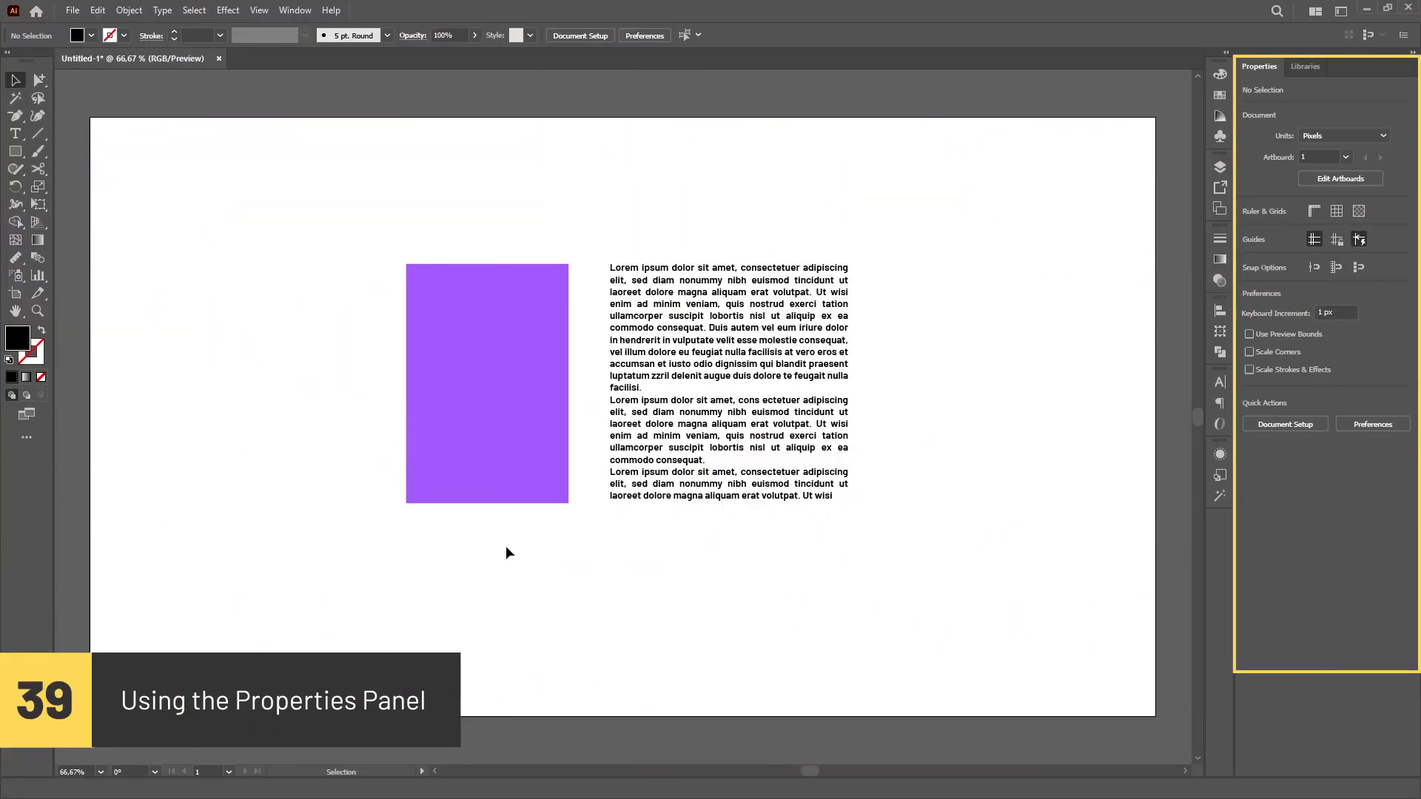
Select the purple rectangle and the text block in turn to examine their properties.
left_click(496, 453)
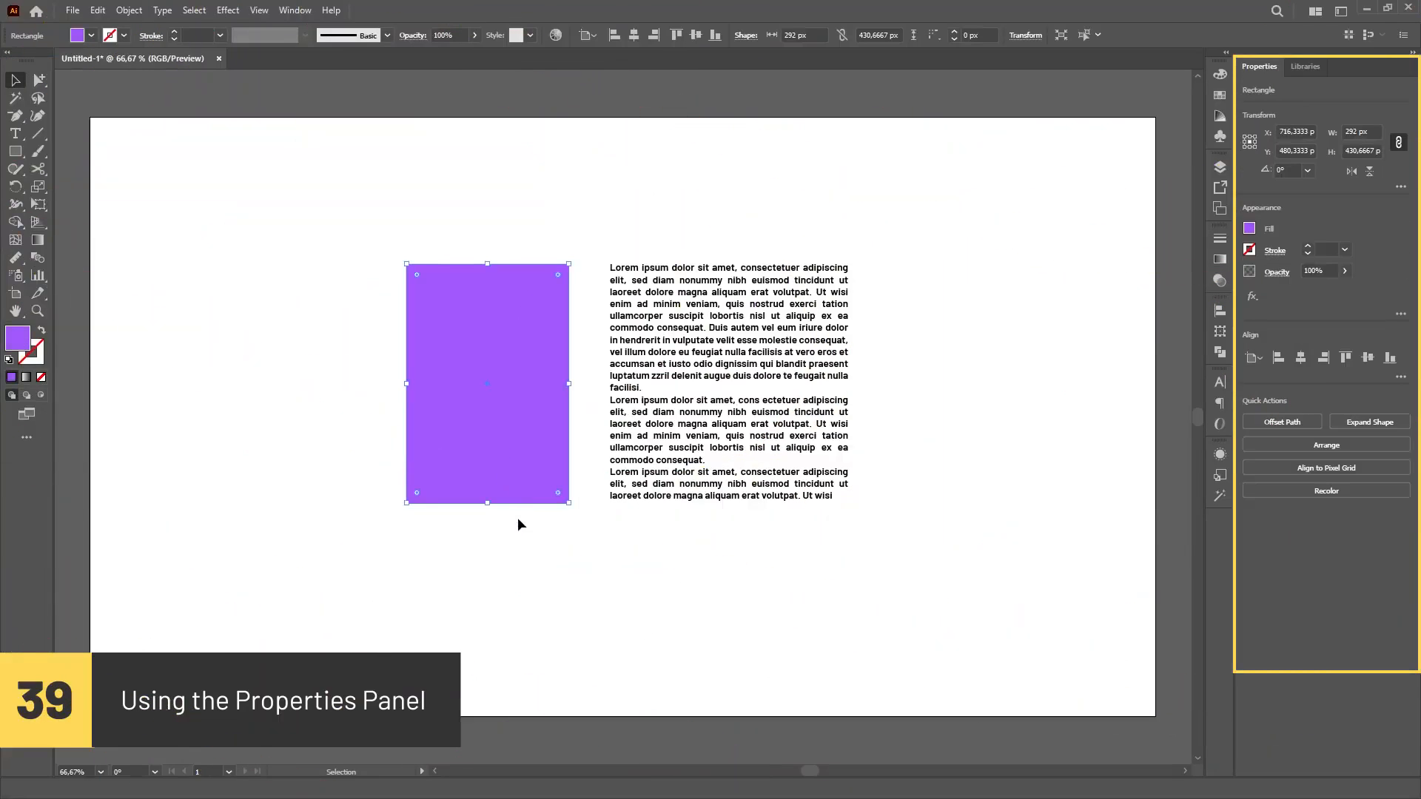
left_click(733, 429)
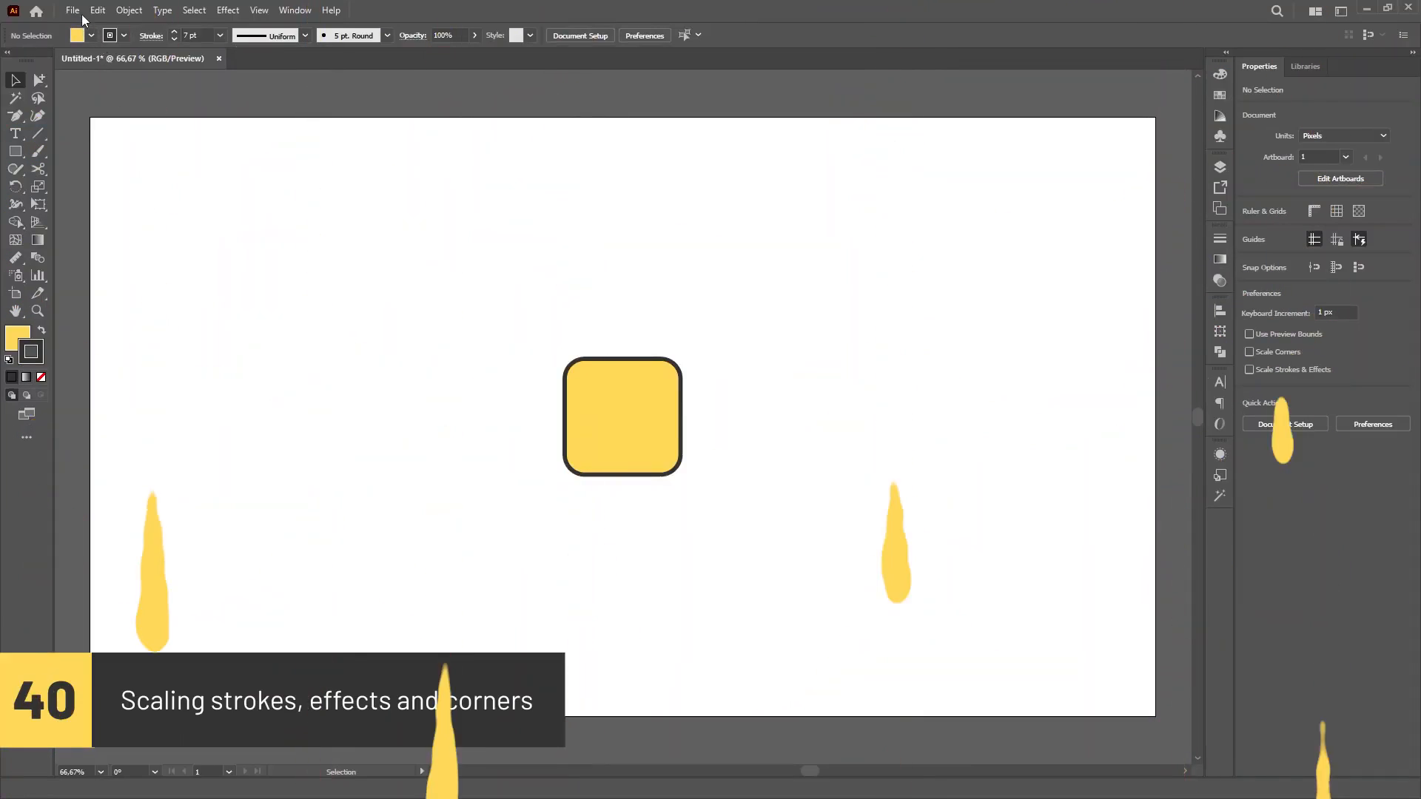
Enable Scale Corners and Scale Strokes & Effects in the general preferences, and enlarge the yellow rounded square.
left_click(98, 9)
mouse_move(268, 481)
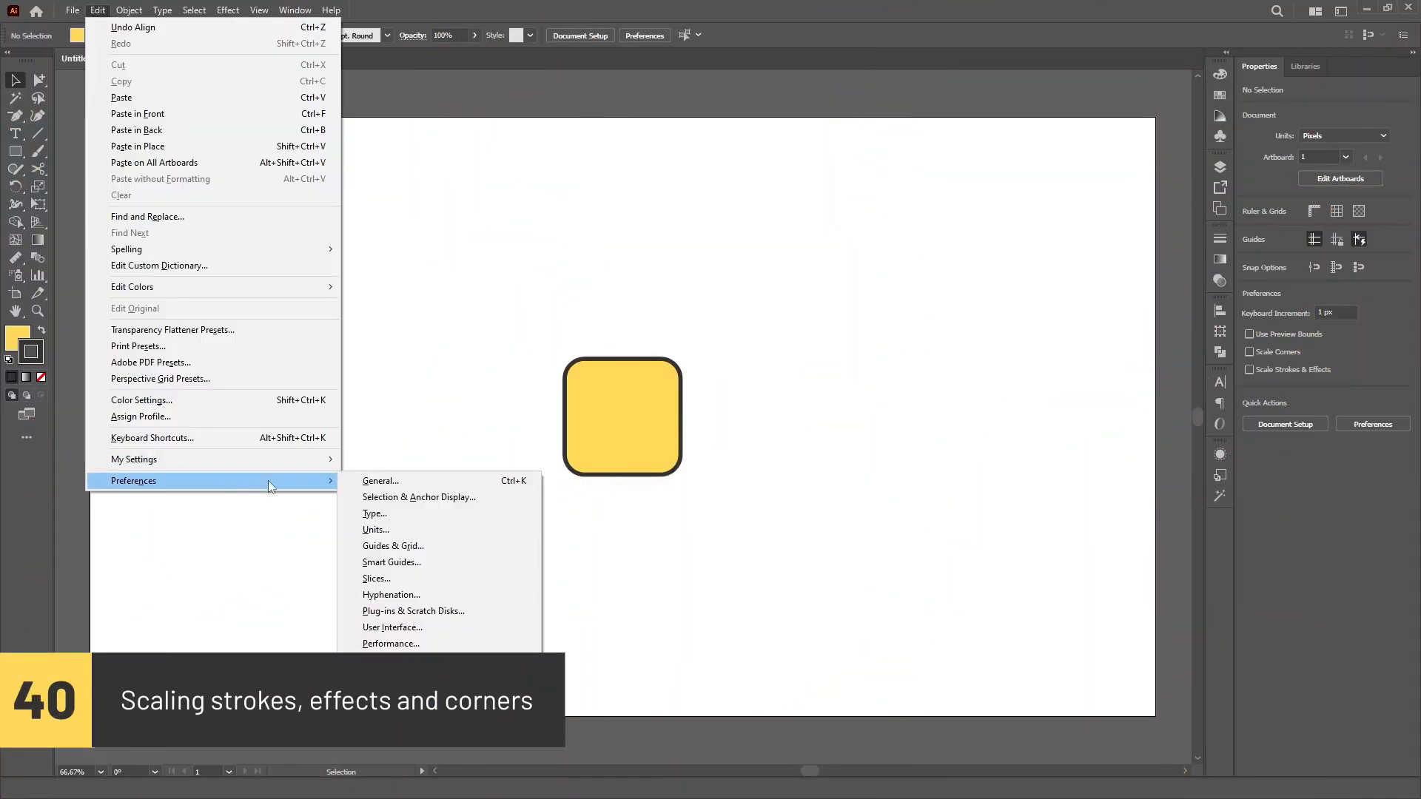
left_click(433, 478)
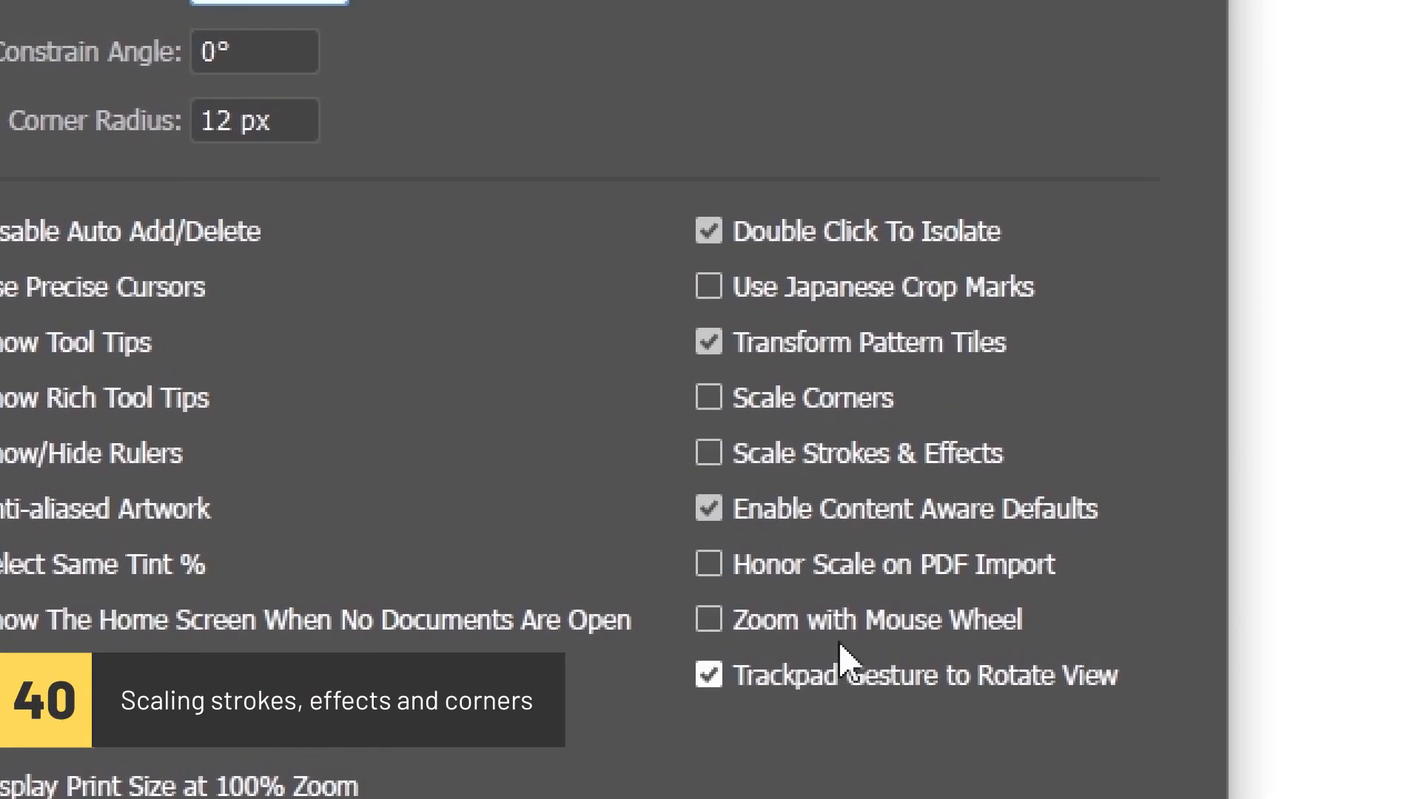
left_click(710, 399)
left_click(710, 455)
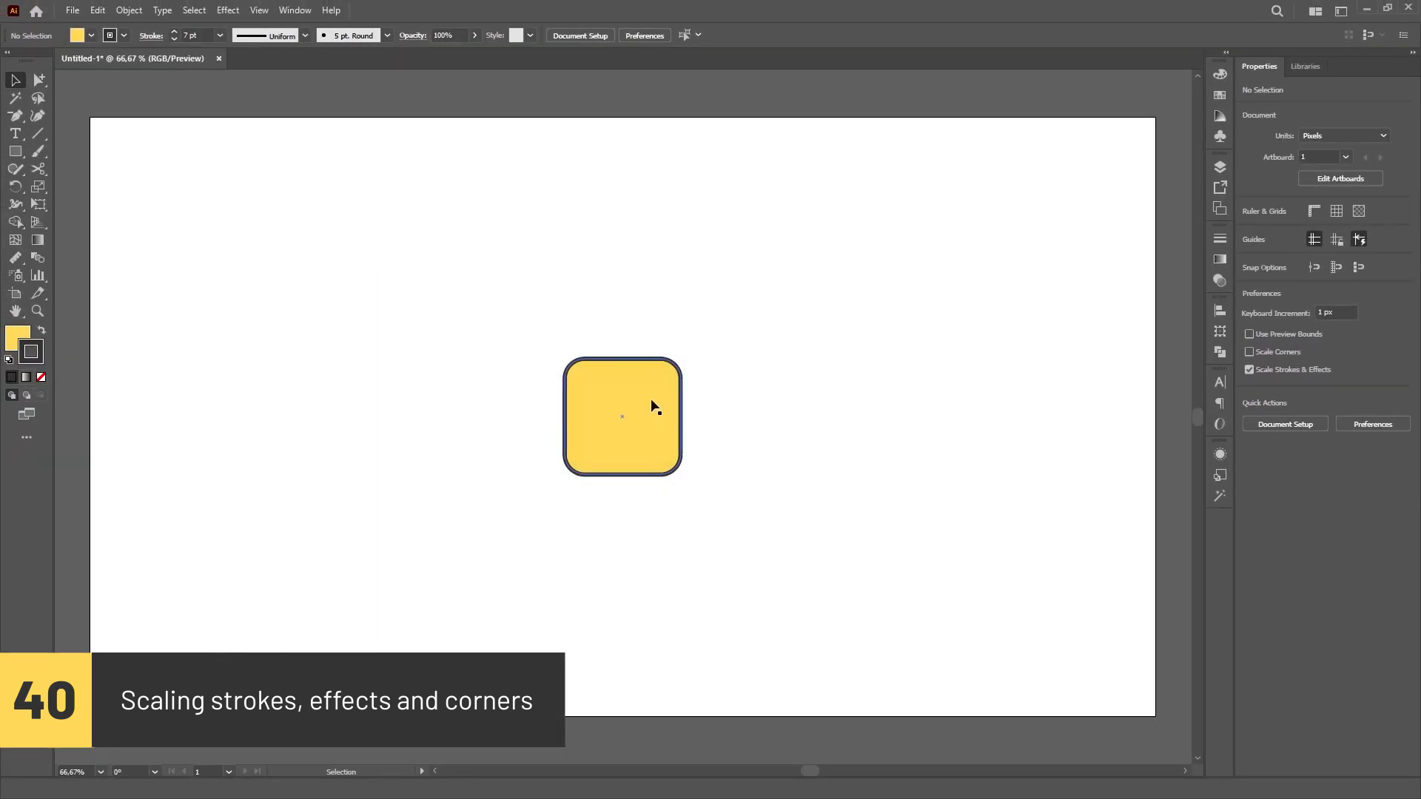
left_click(650, 403)
left_click_drag(682, 361, 990, 190)
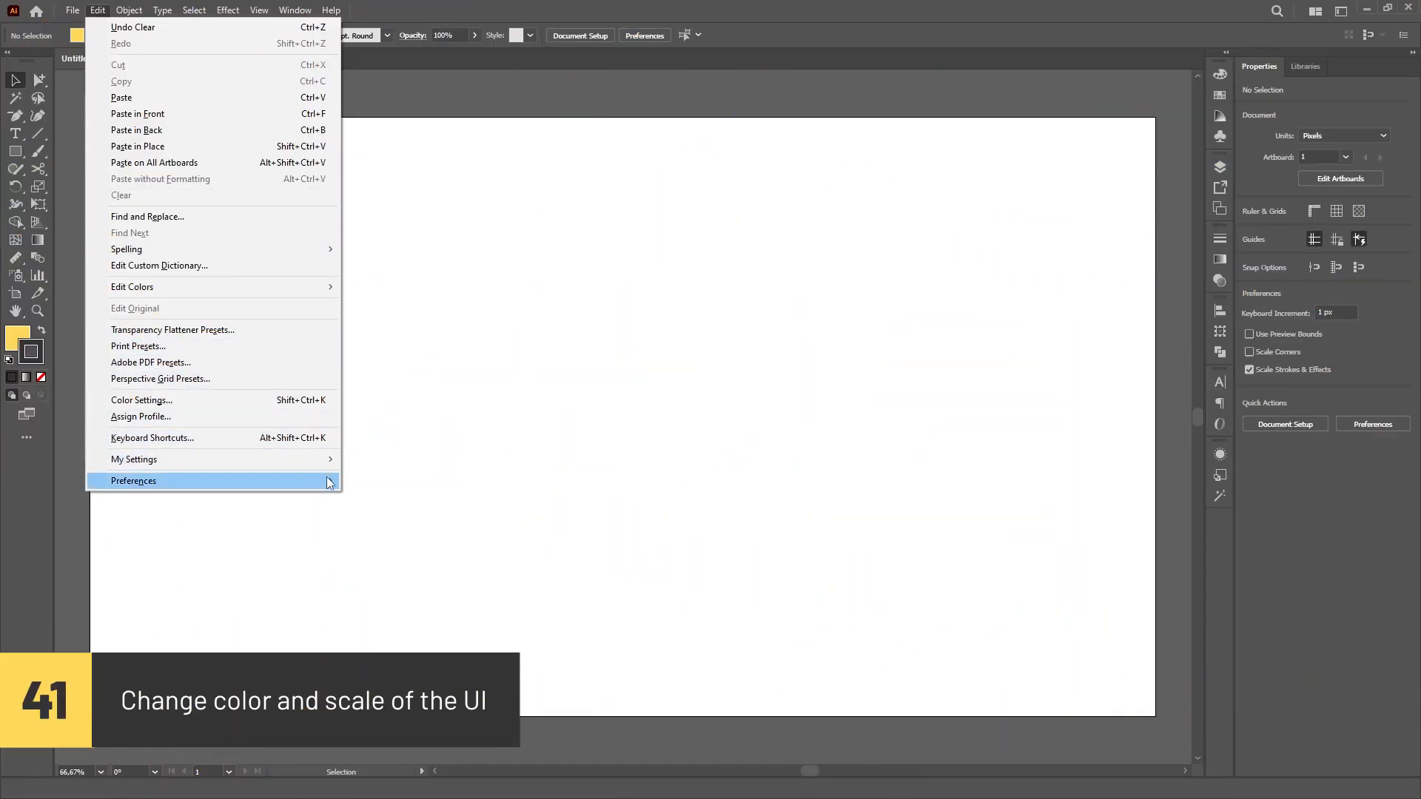
Try each interface brightness level in the User Interface preferences, return to medium dark, and try the UI scaling control.
mouse_move(330, 482)
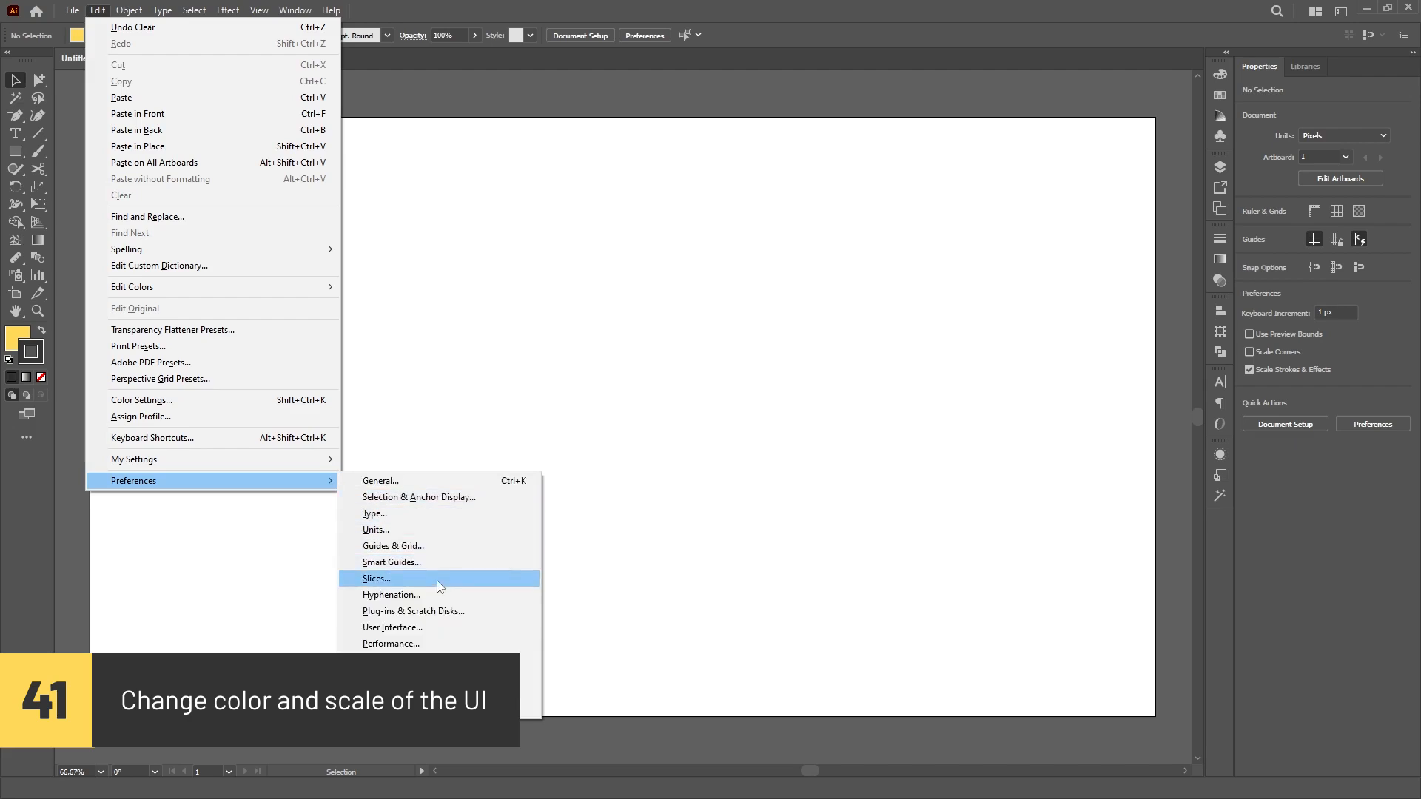
left_click(446, 625)
left_click(588, 221)
left_click(607, 222)
left_click(639, 222)
left_click(661, 224)
left_click(609, 219)
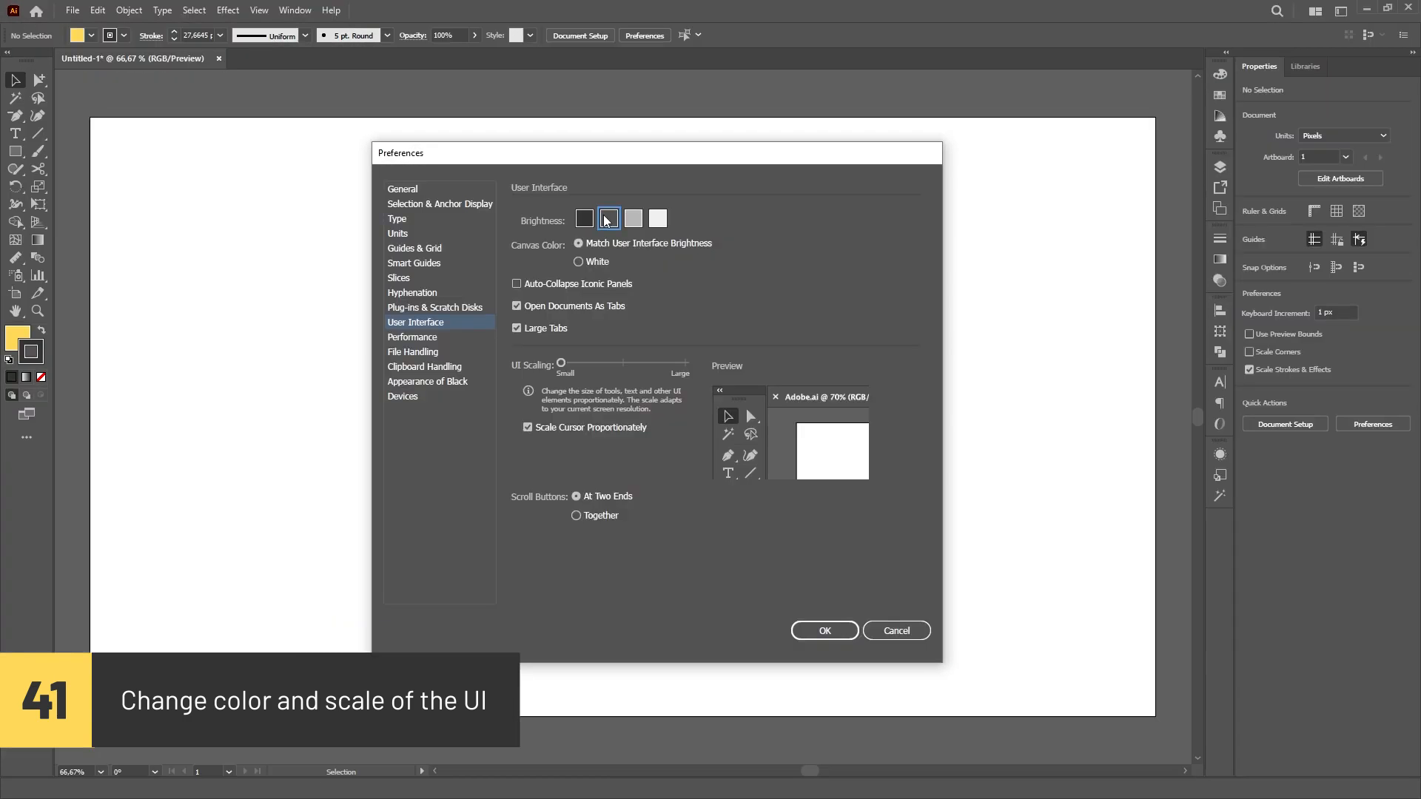
mouse_move(570, 374)
left_mouse_down()
mouse_move(689, 374)
mouse_move(571, 374)
left_mouse_up()
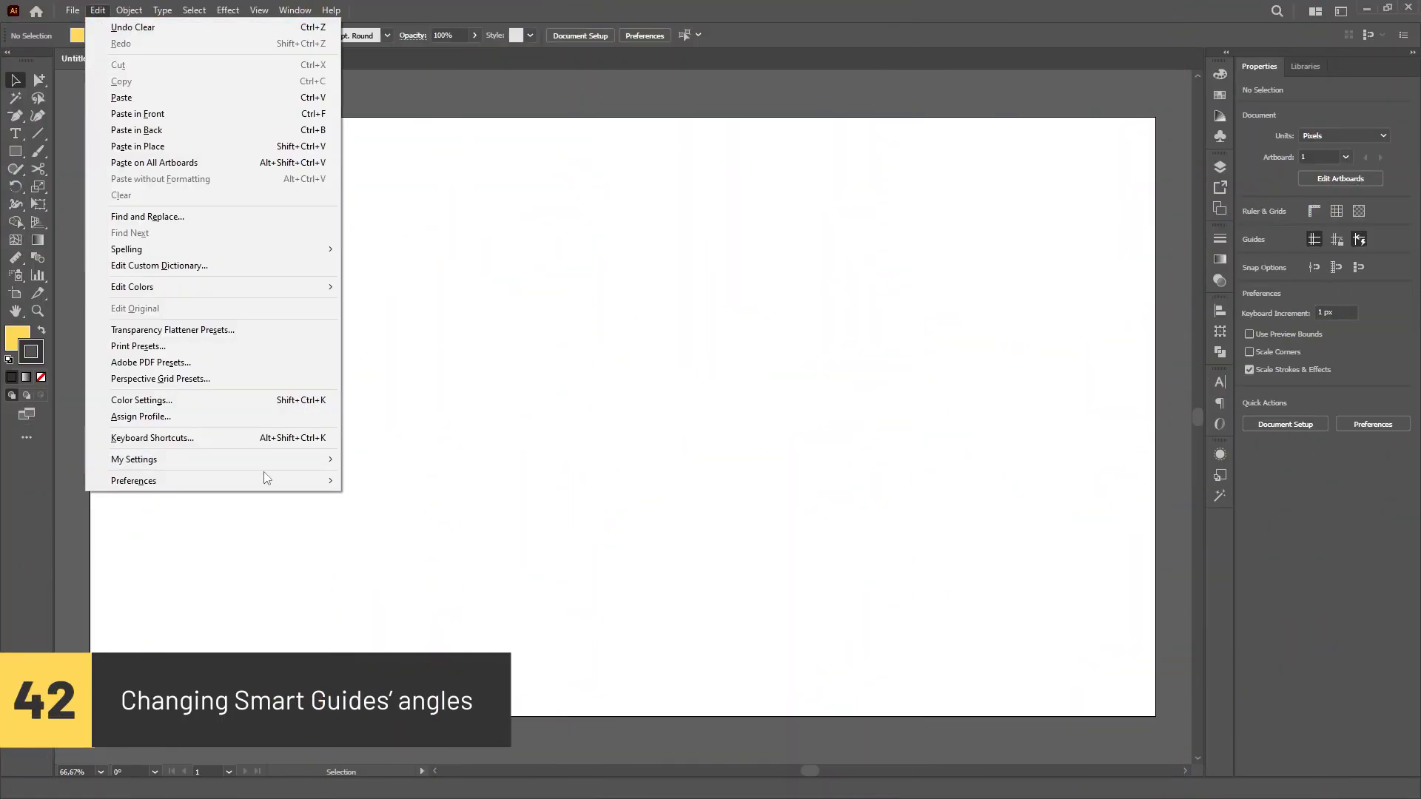
Enable Construction Guides with 30° Angles in the Smart Guides preferences, and place a Pen tool point on the artboard.
mouse_move(267, 479)
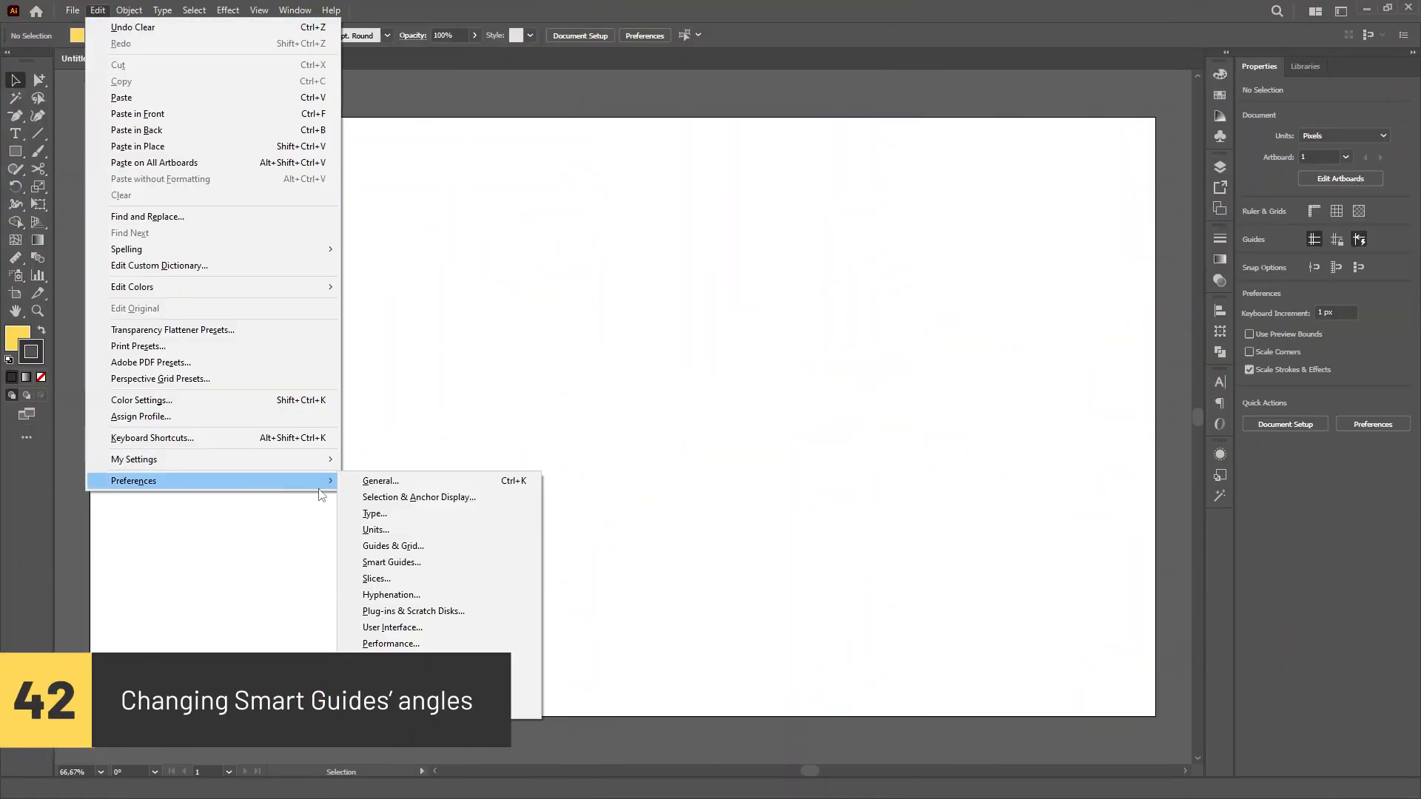
left_click(456, 563)
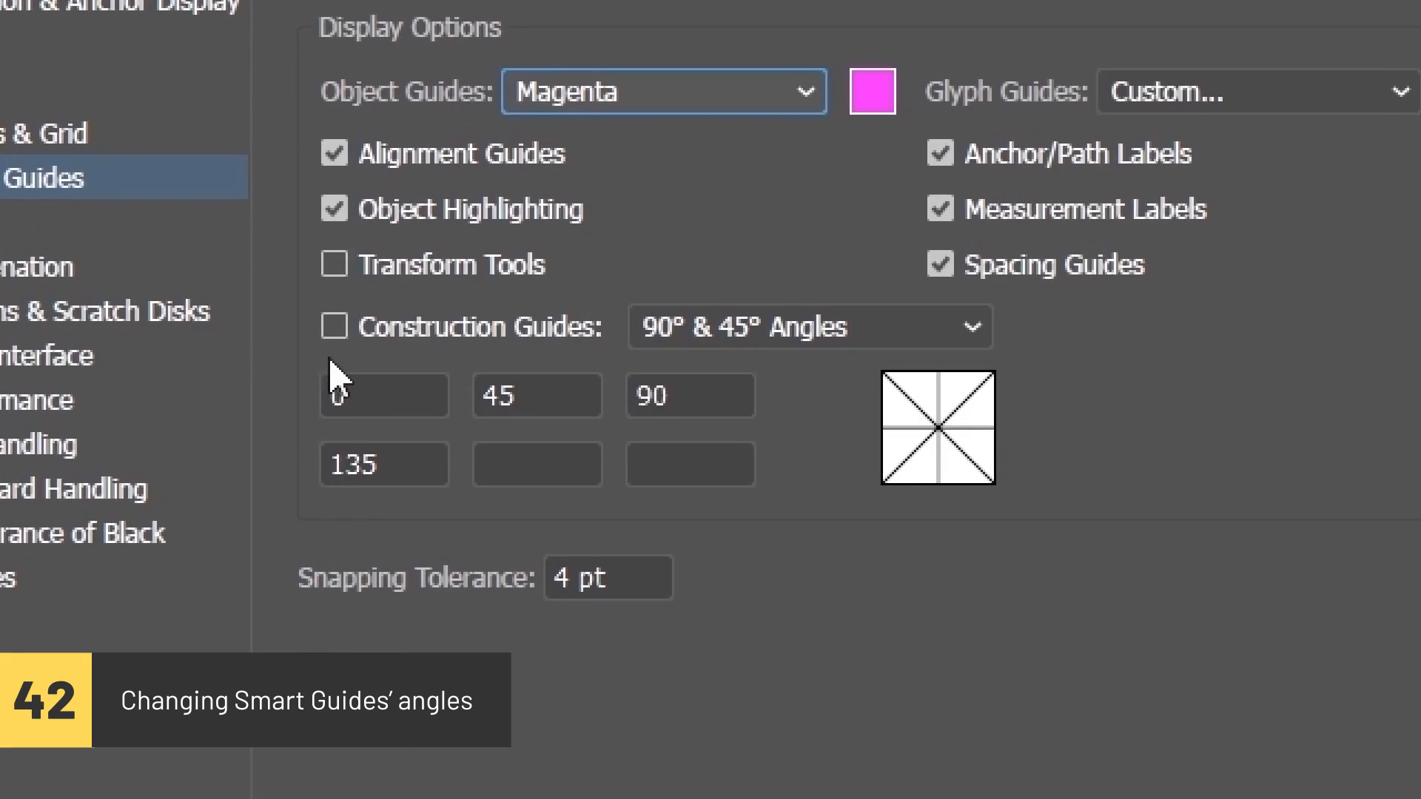
left_click(337, 328)
left_click(819, 337)
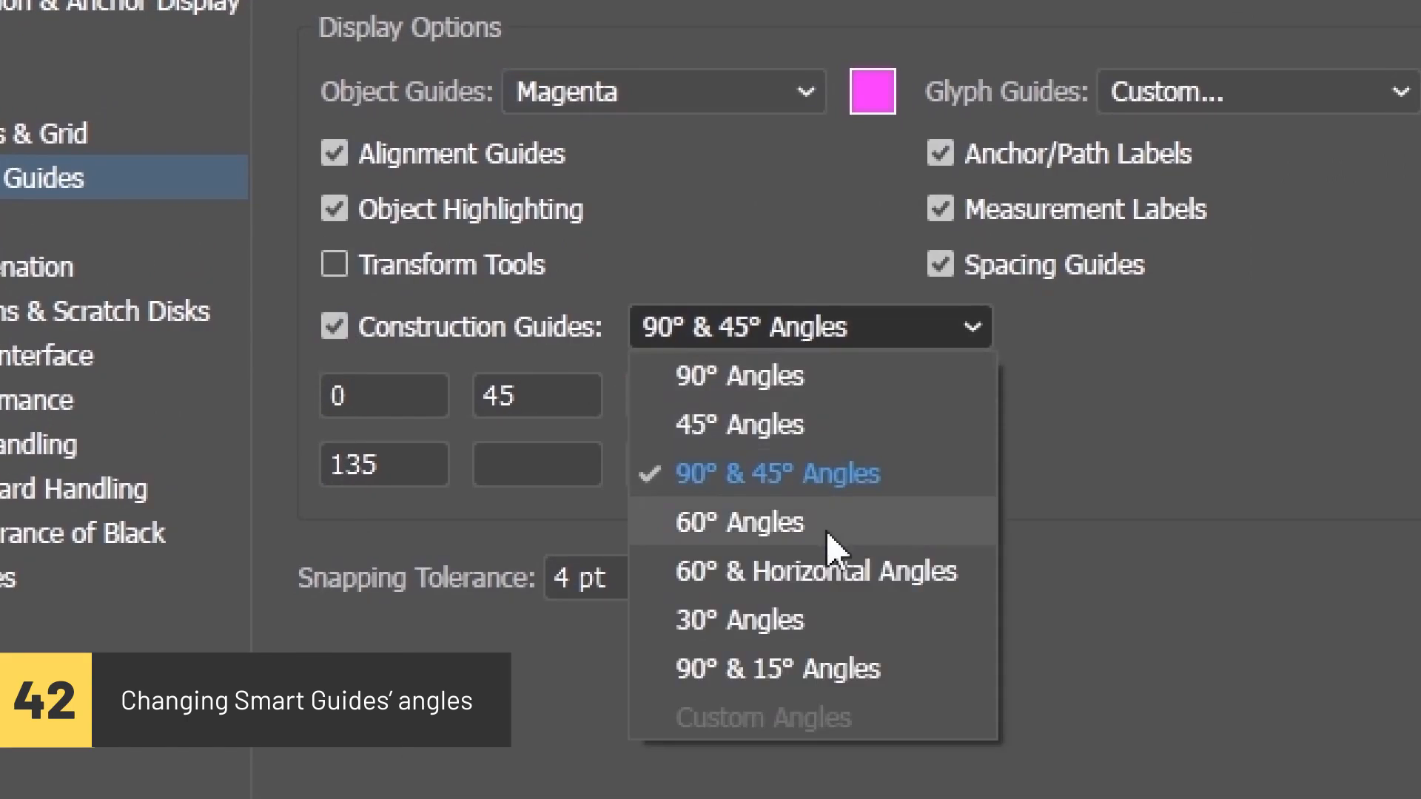
left_click(802, 636)
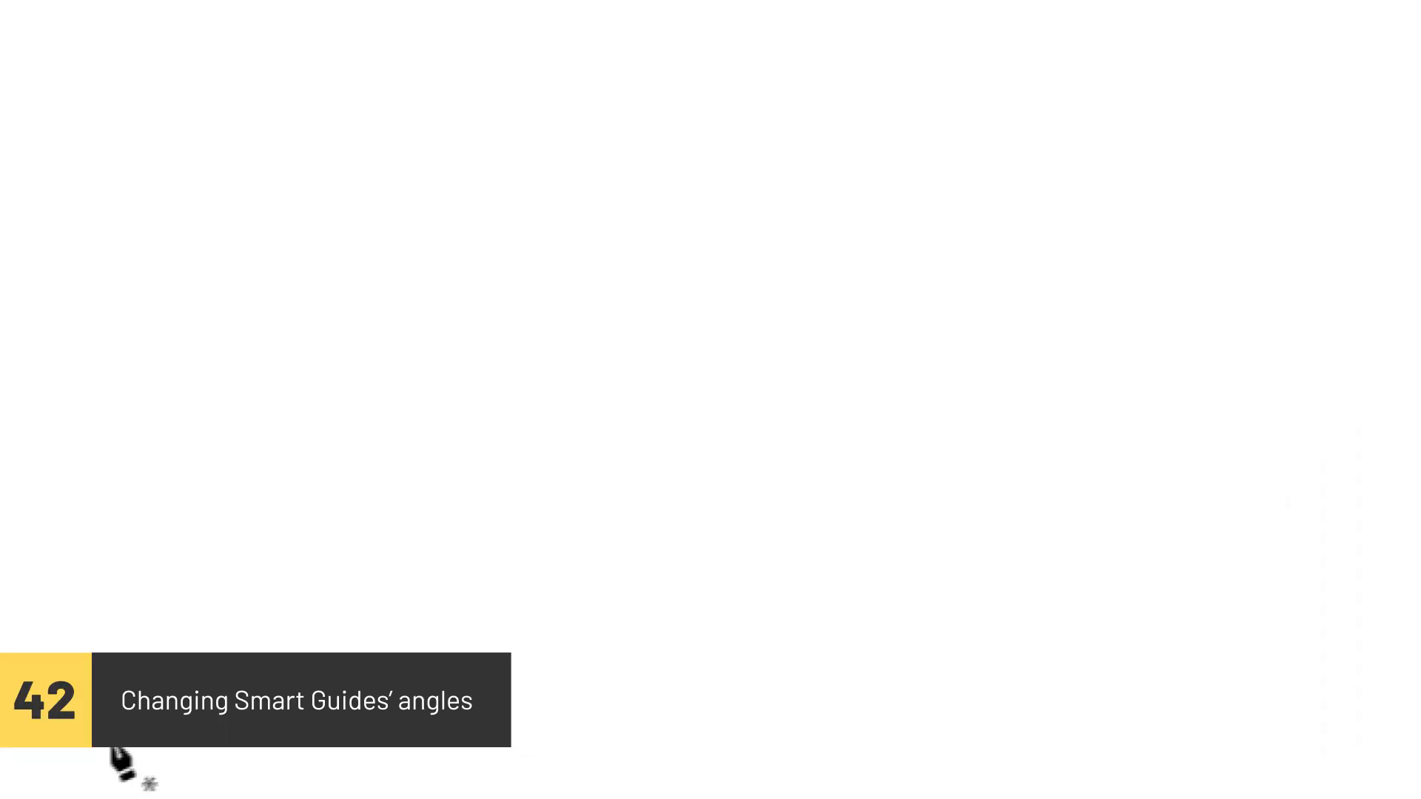
left_click(579, 509)
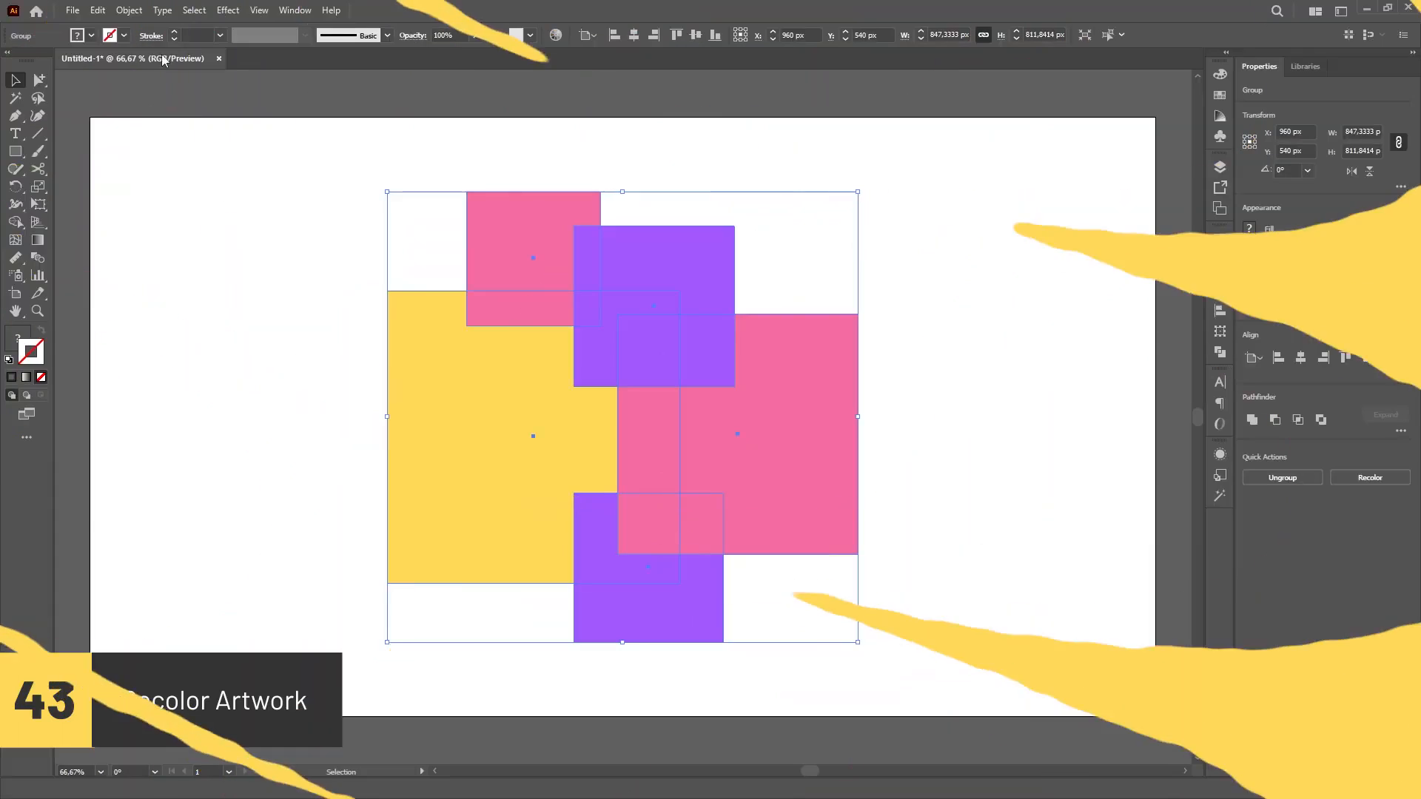
Recolor the grouped yellow, pink and purple squares with Recolor Artwork by shifting the color handles on the wheel.
left_click(98, 11)
mouse_move(303, 291)
left_click(453, 282)
left_click_drag(619, 199, 999, 188)
left_click_drag(1009, 353, 1050, 421)
left_click_drag(953, 420, 999, 440)
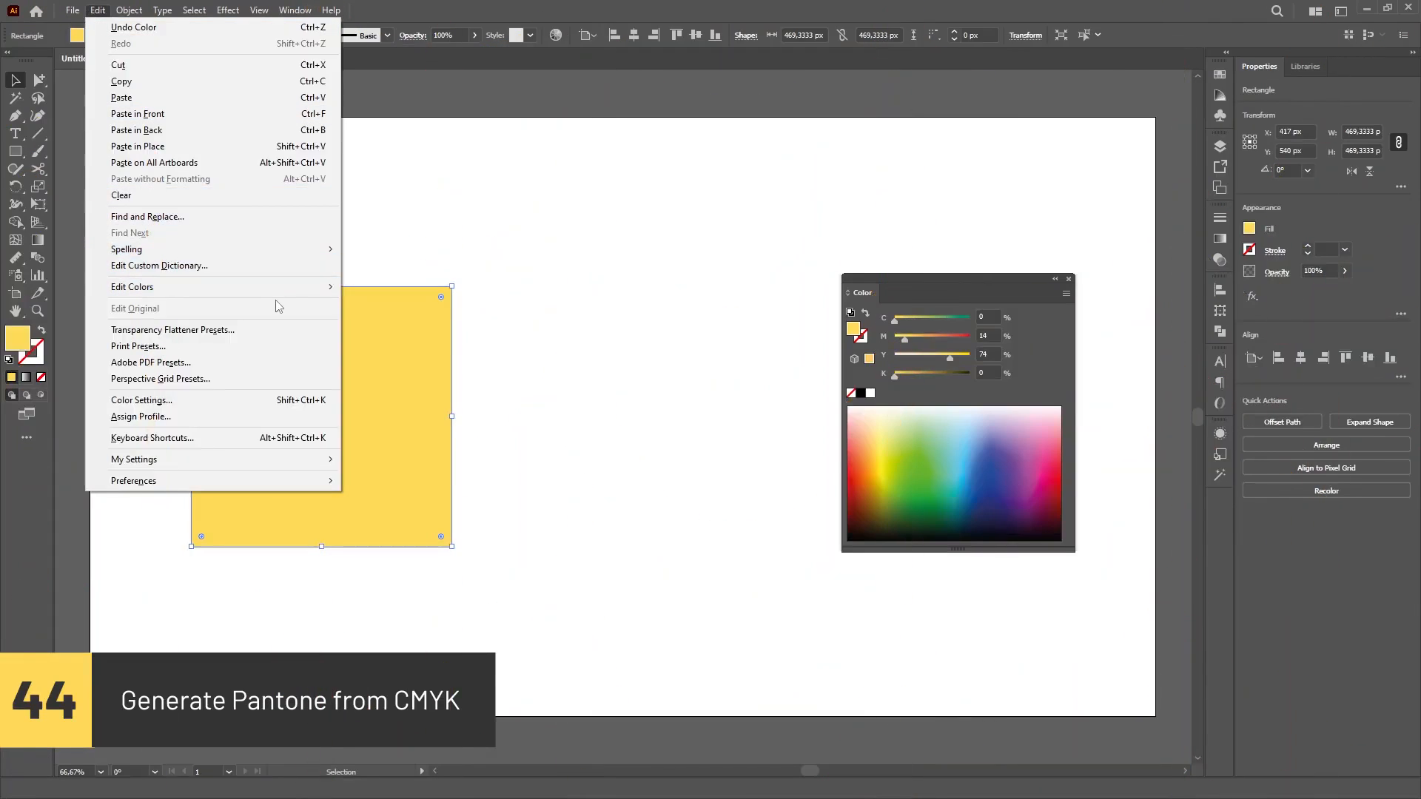
Limit the yellow square's color to the PANTONE+ CMYK Coated color book in the advanced Recolor Artwork options and apply it.
mouse_move(299, 288)
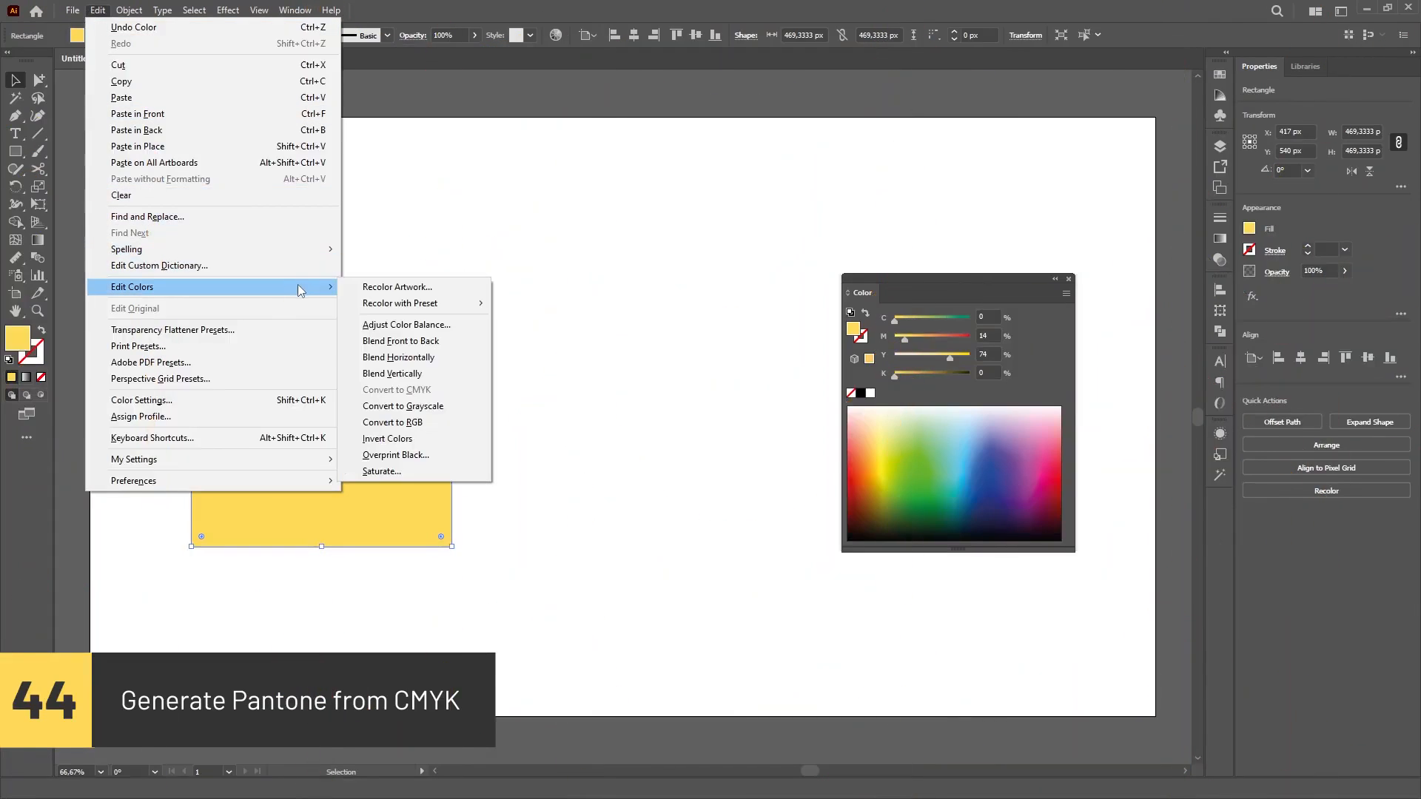
left_click(467, 287)
left_click(673, 619)
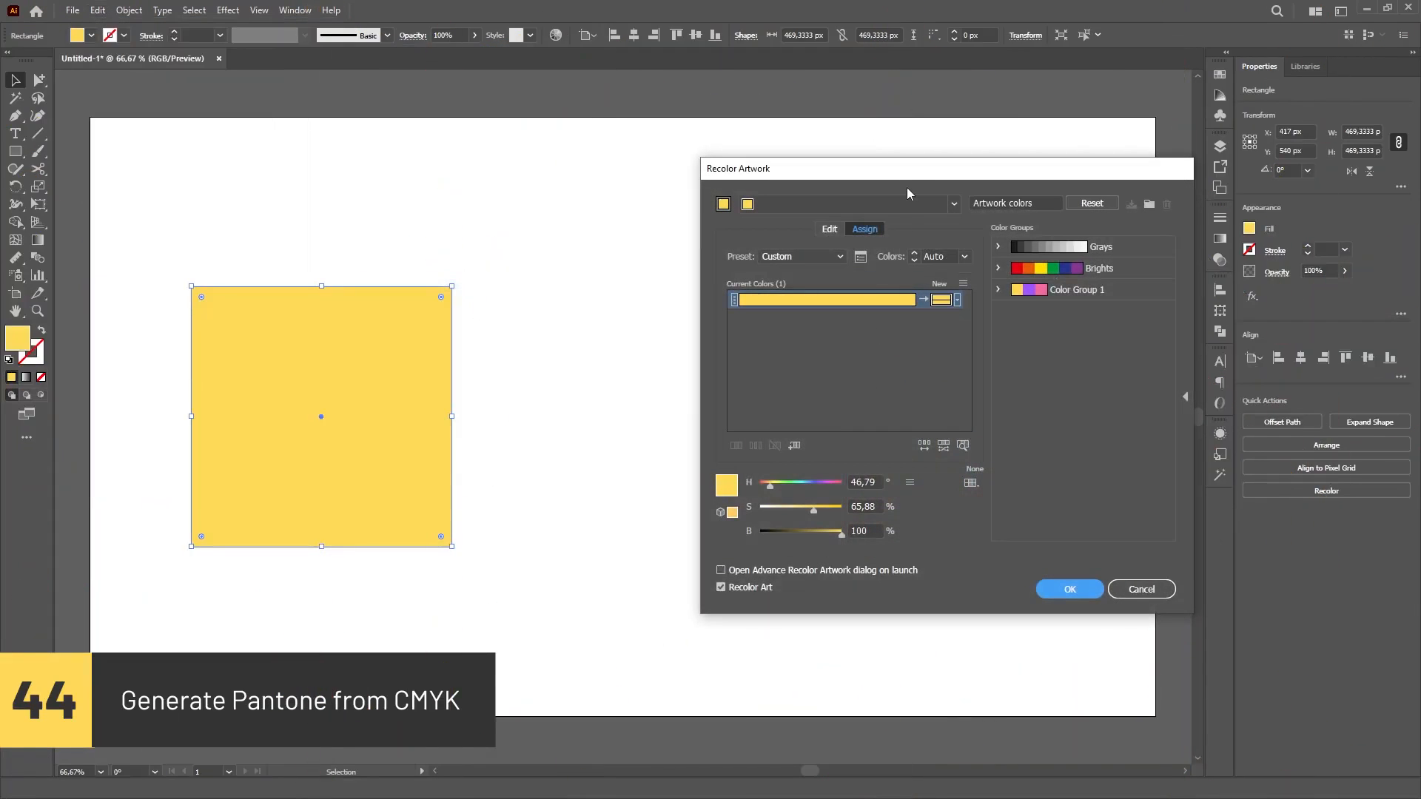
left_click(653, 505)
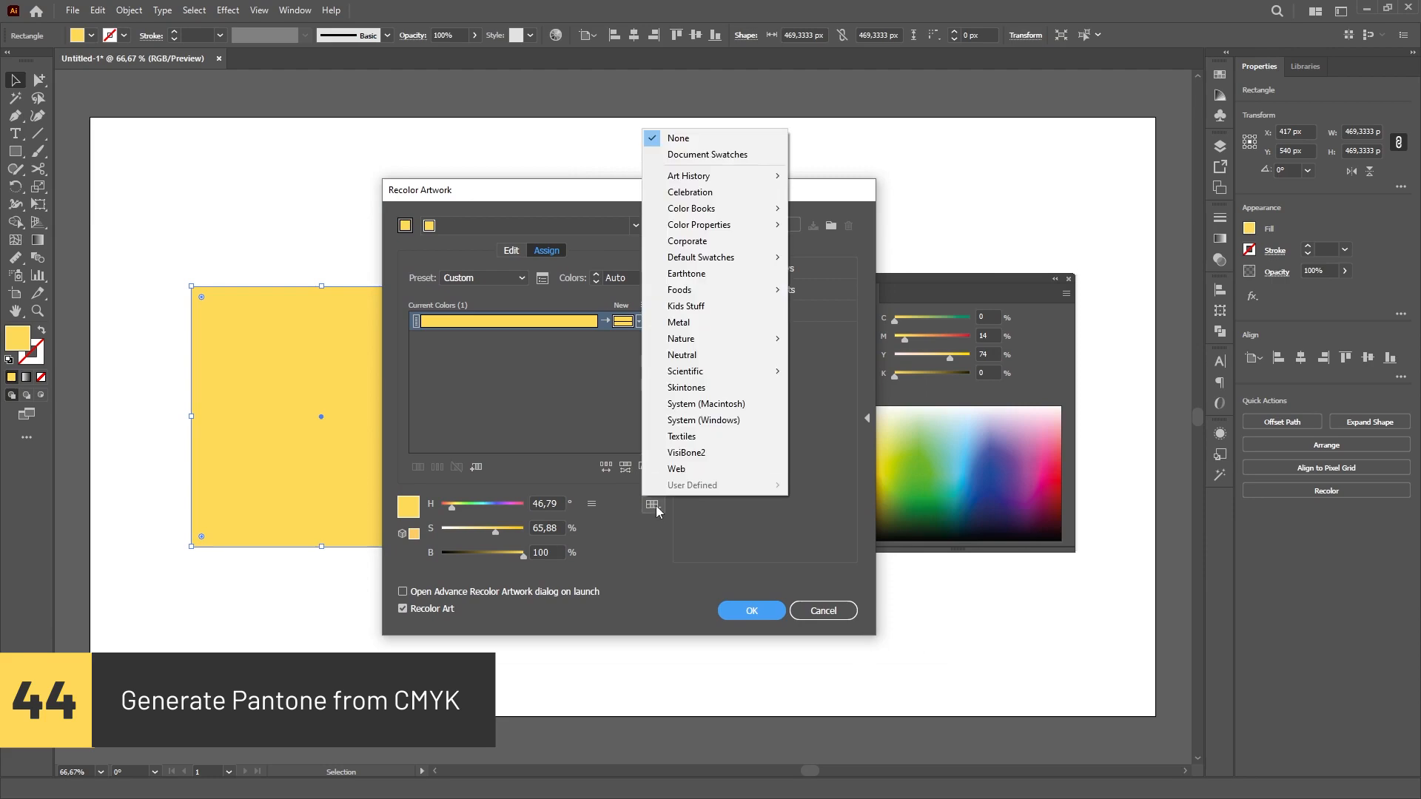
mouse_move(763, 211)
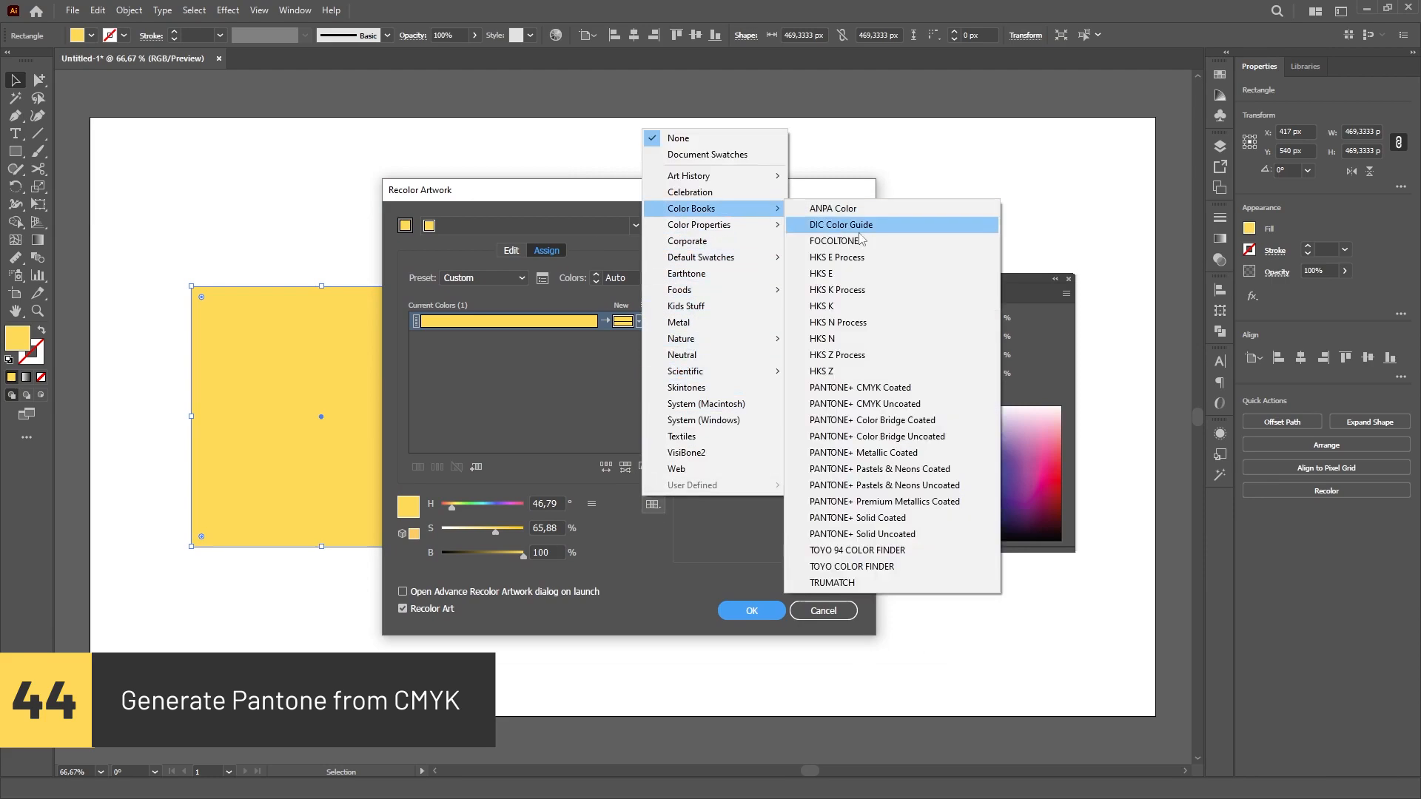
left_click(962, 388)
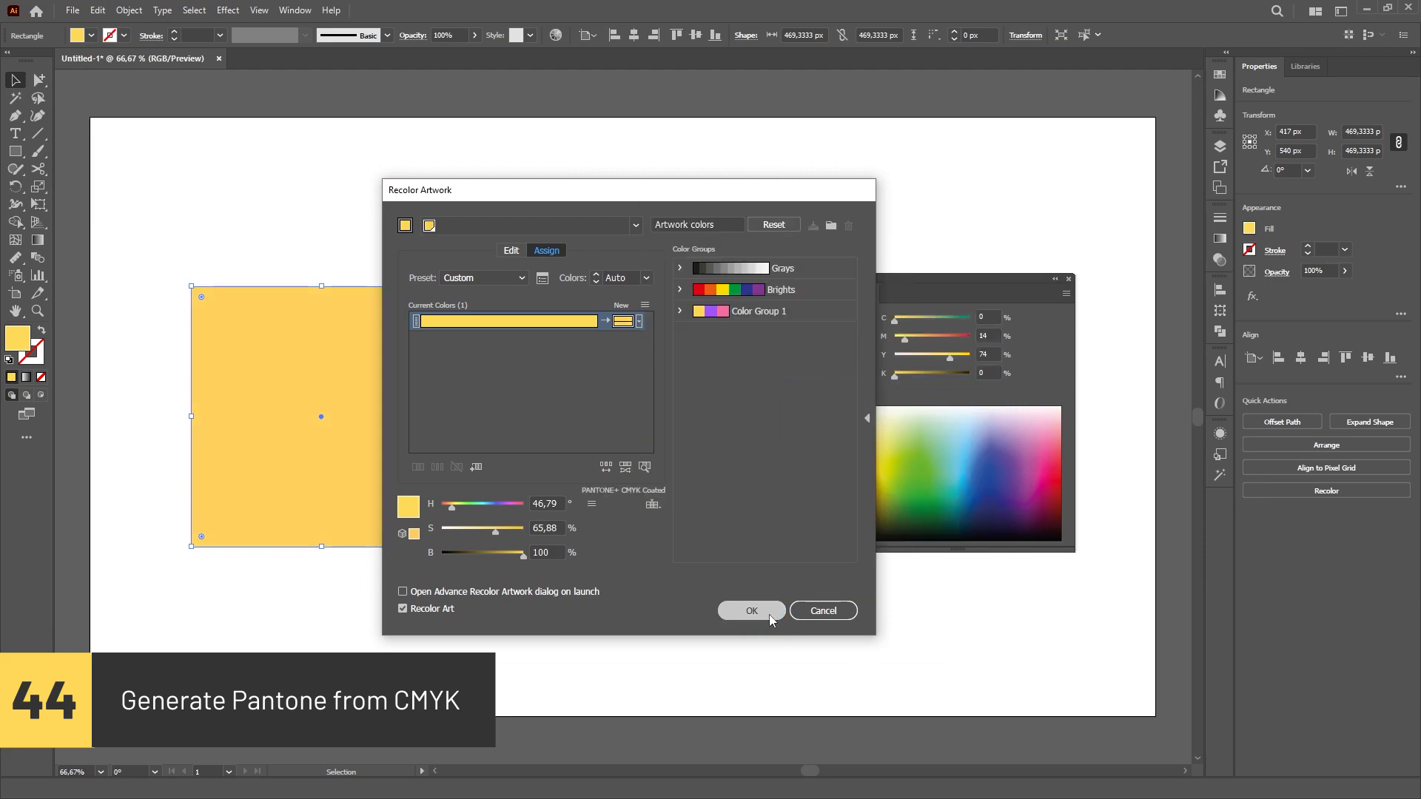
left_click(768, 613)
left_click(682, 544)
left_click(425, 381)
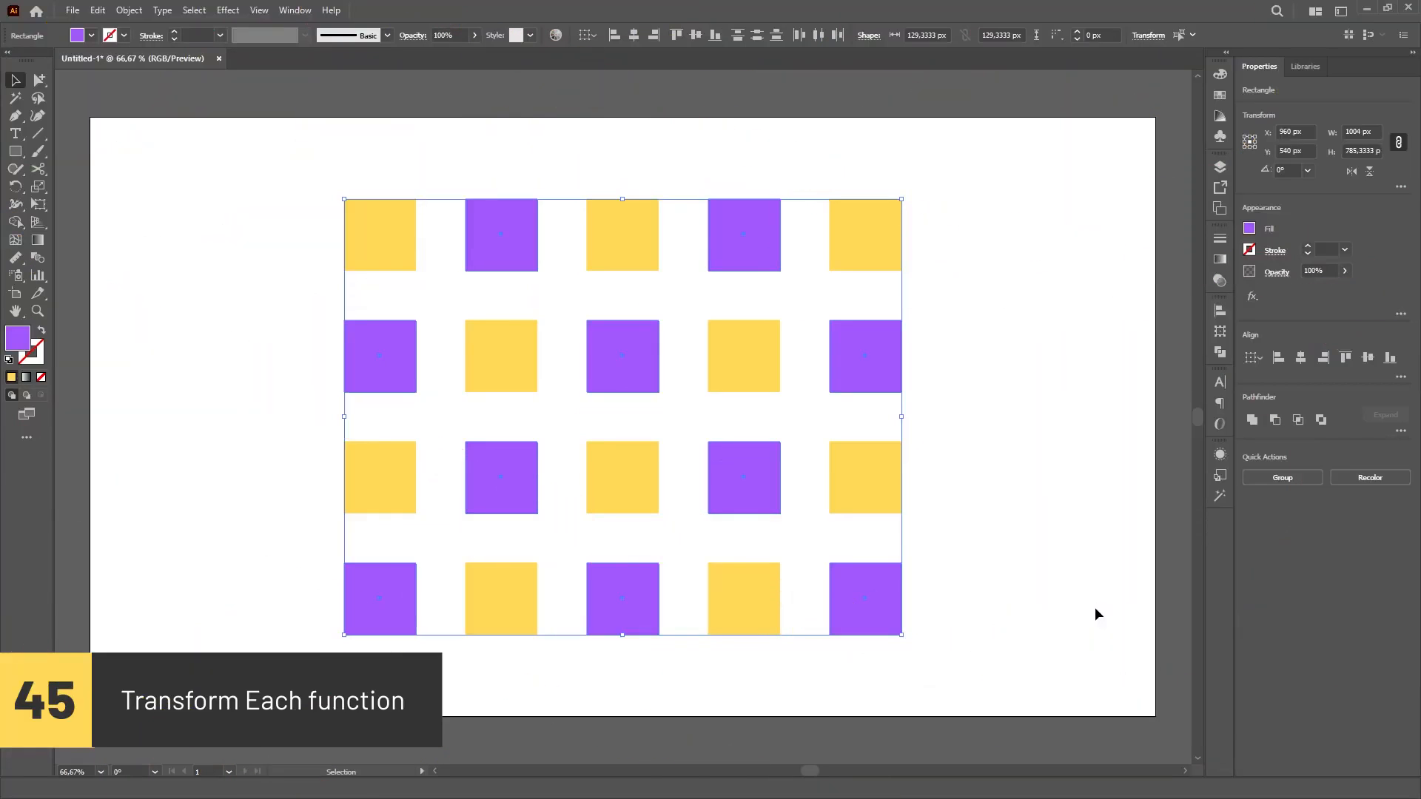
Try rotating the purple squares together, undo it, and set a 45° rotation for them in Transform Each.
left_click_drag(911, 190, 901, 148)
key("ctrl+z")
right_click(637, 339)
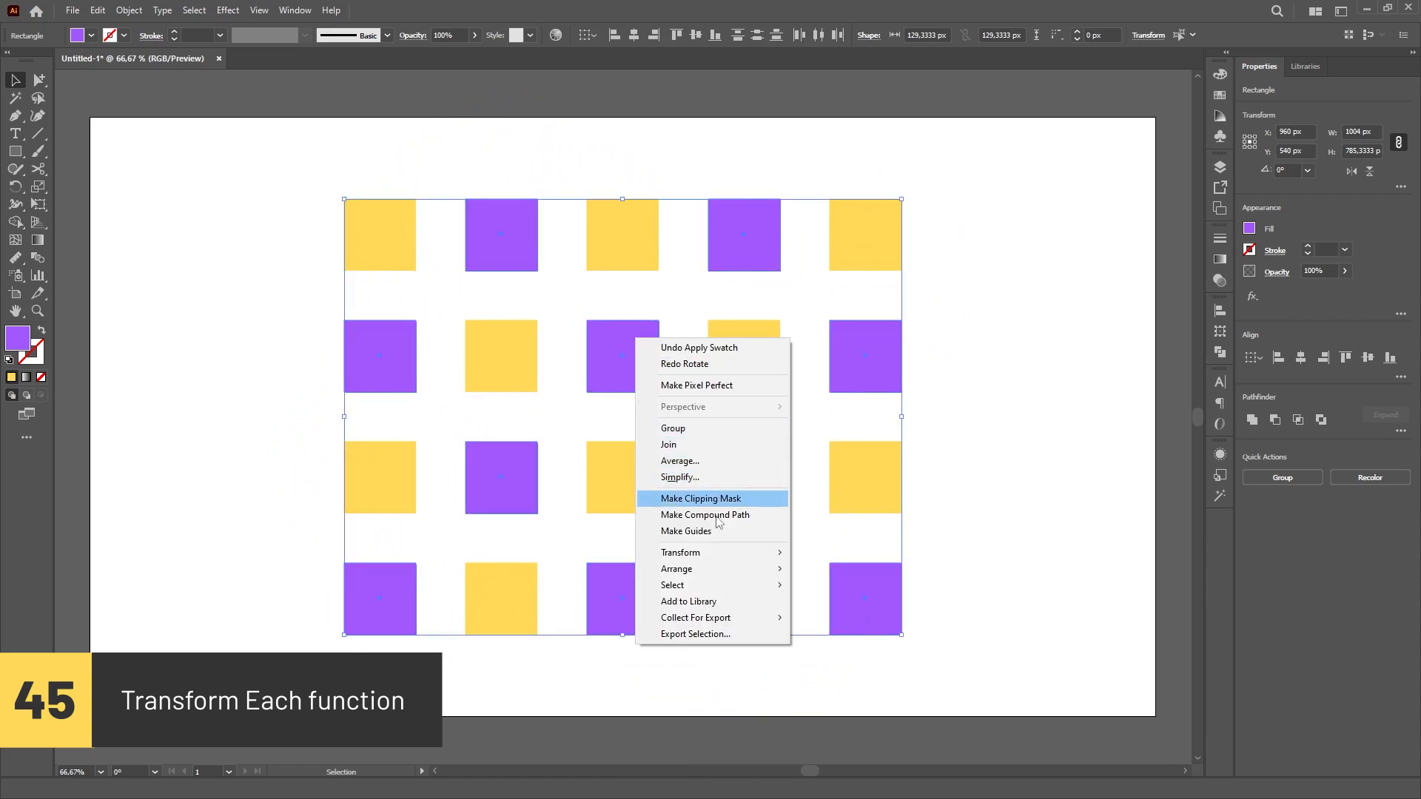
mouse_move(736, 552)
left_click(892, 661)
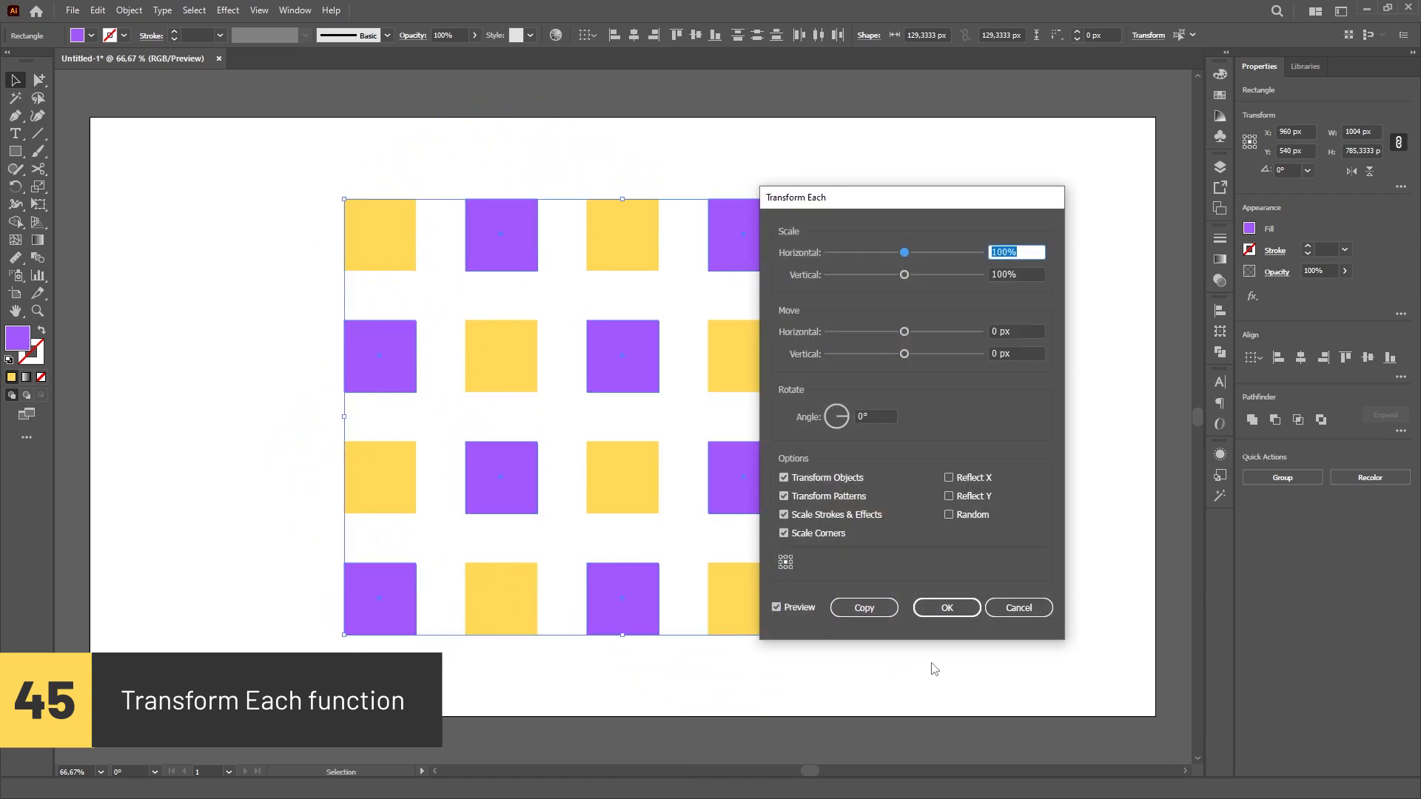
left_click_drag(842, 418, 855, 419)
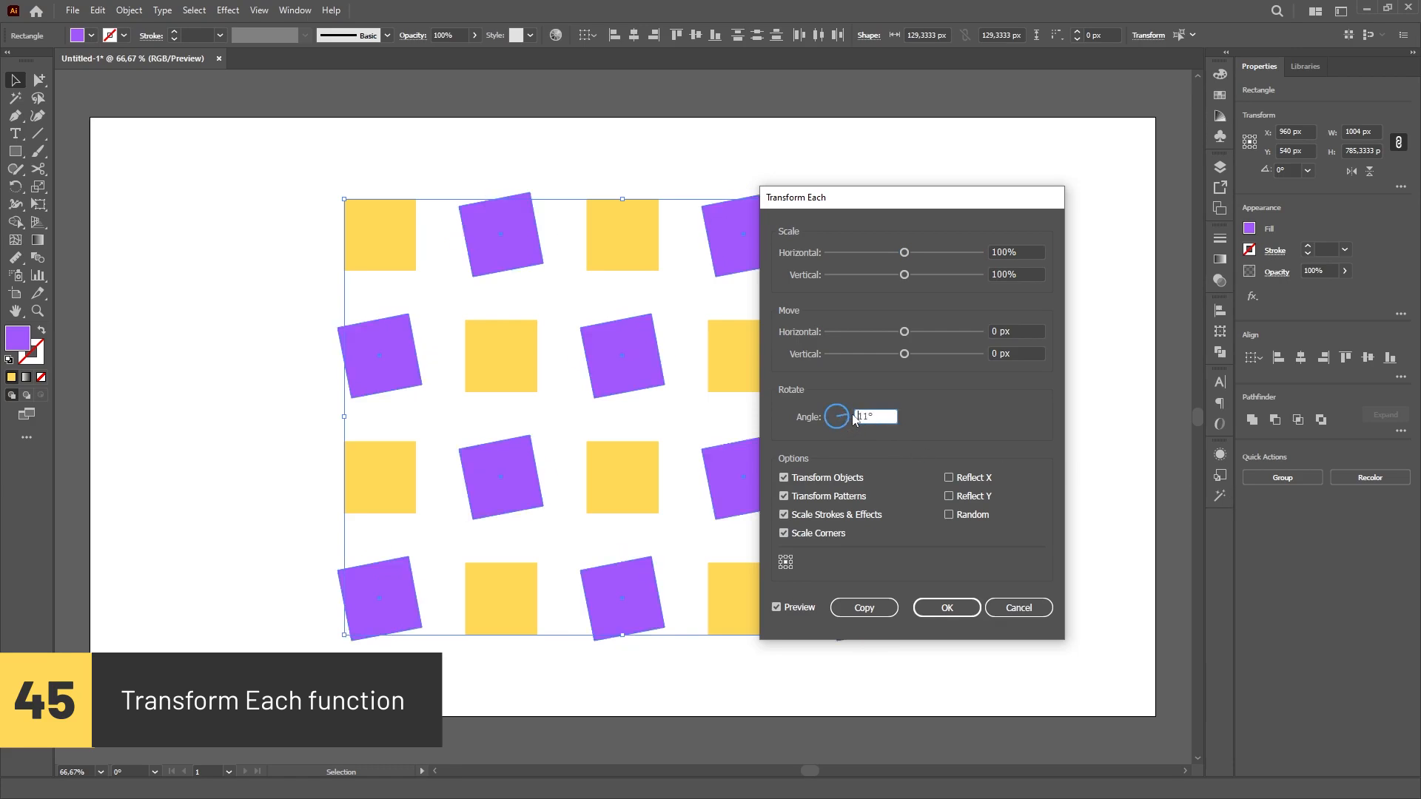
type("45")
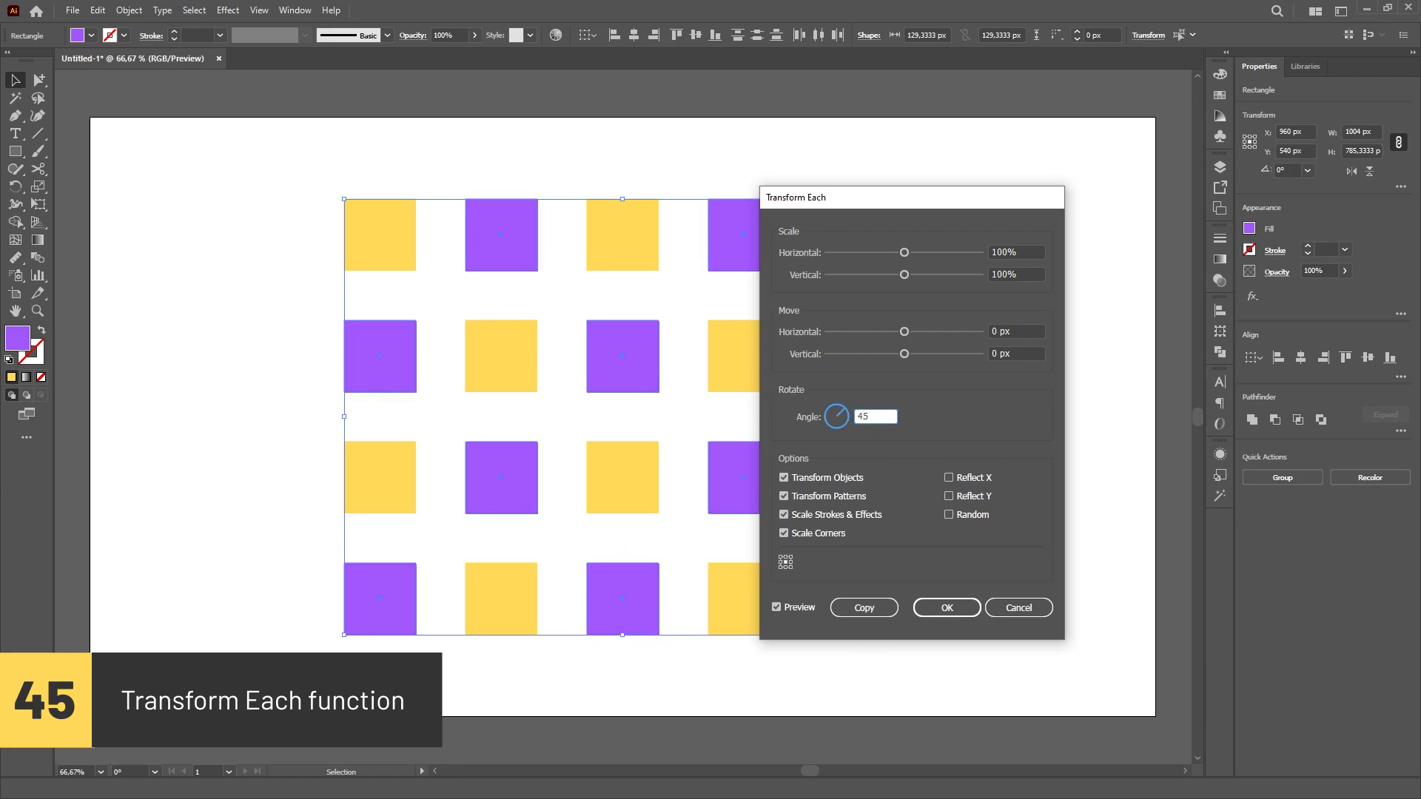
Set the horizontal and vertical scale to 85% in Transform Each and apply the transformation to the purple squares.
left_click(1016, 252)
type("85")
key("Tab")
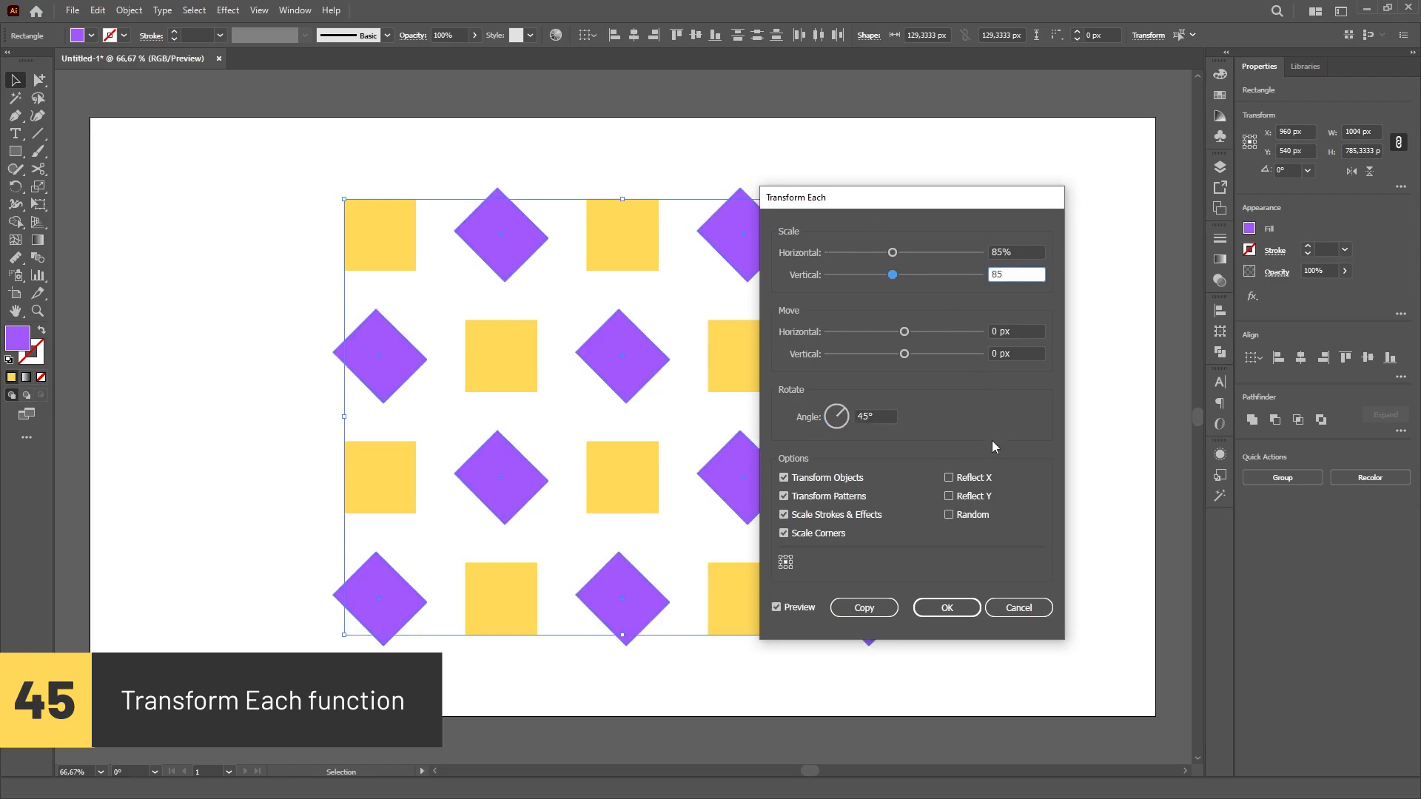
left_click(963, 603)
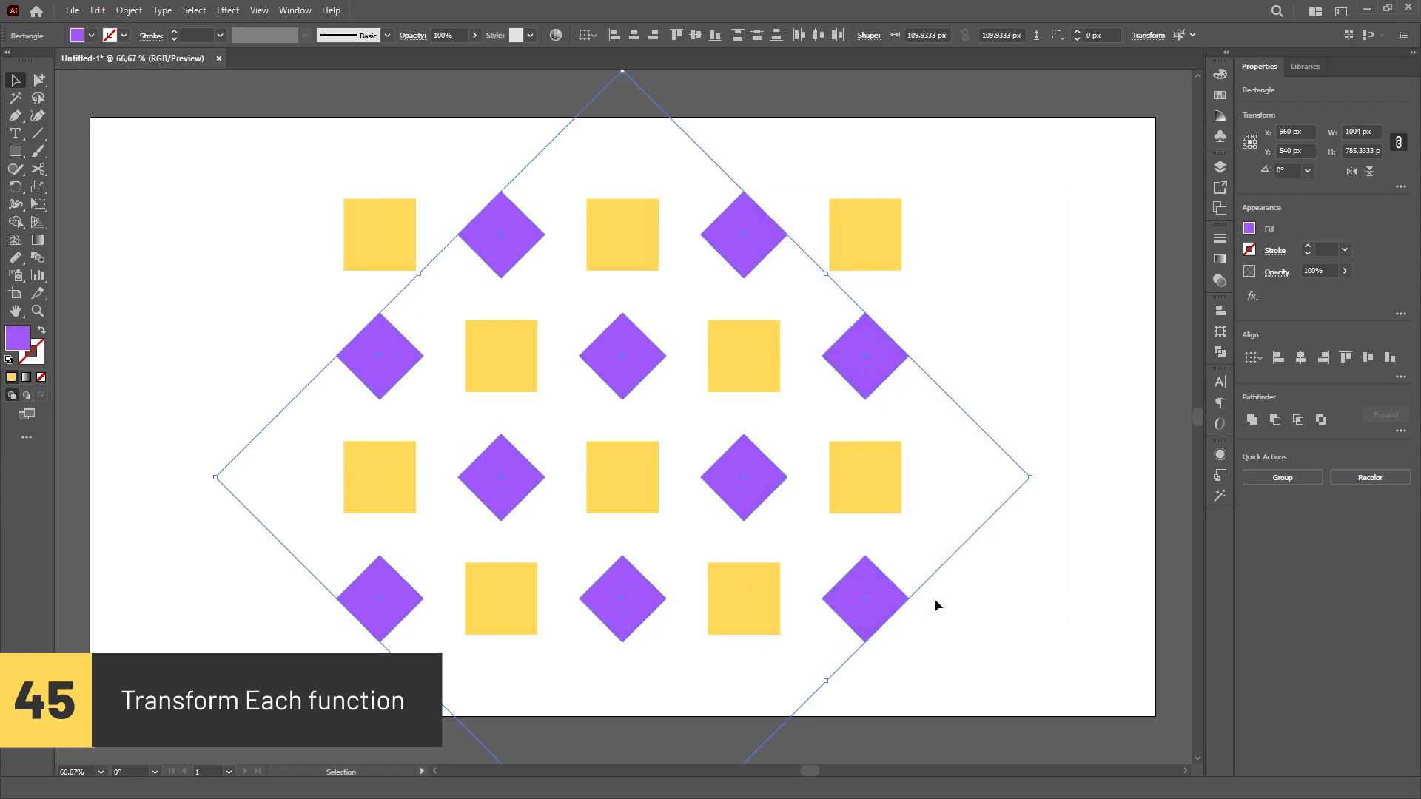
left_click(993, 370)
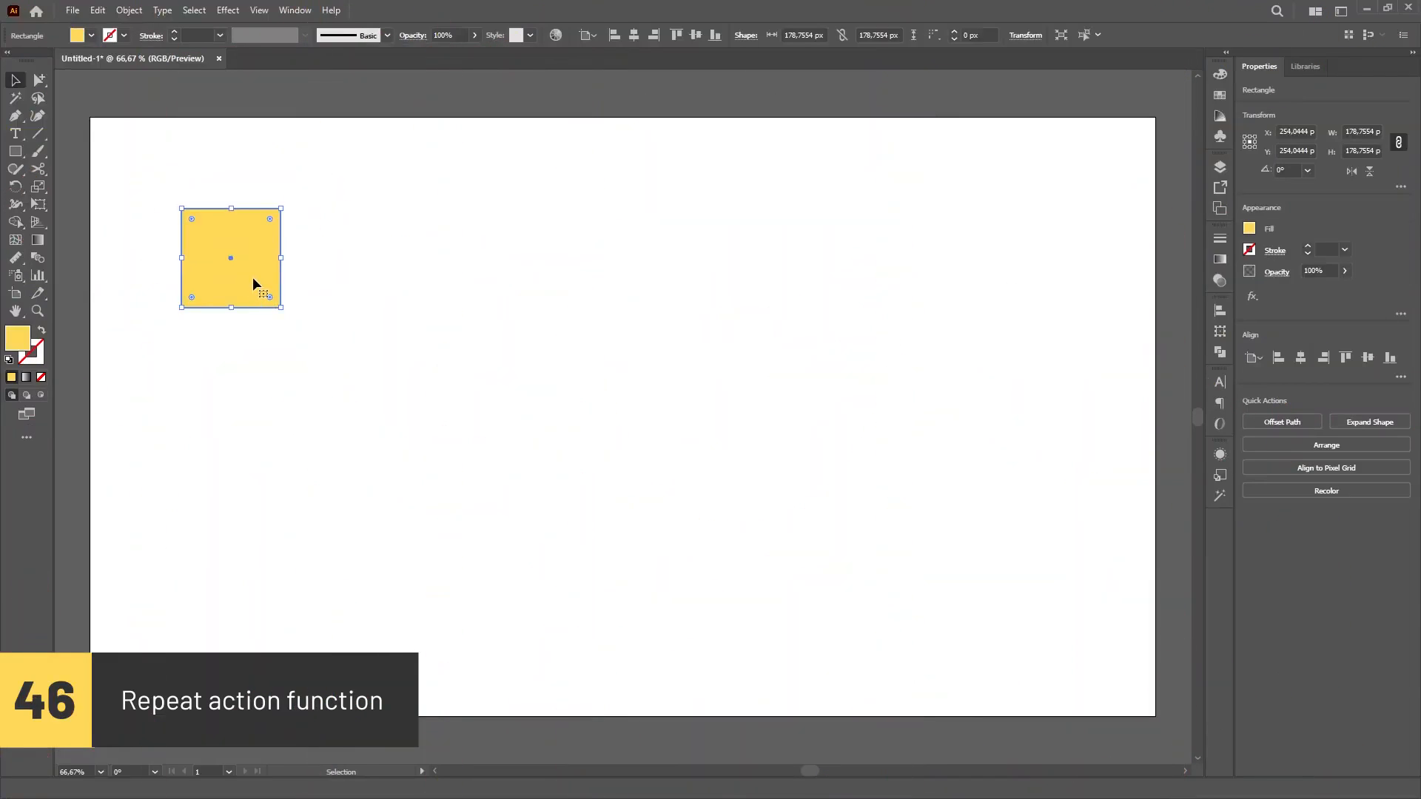
Duplicate the yellow square to its right and repeat the transformation to build a row of six evenly spaced squares.
left_click_drag(253, 276, 395, 294)
key("ctrl+d")
key("ctrl+d")
key("ctrl+d")
key("ctrl+d")
left_click(436, 406)
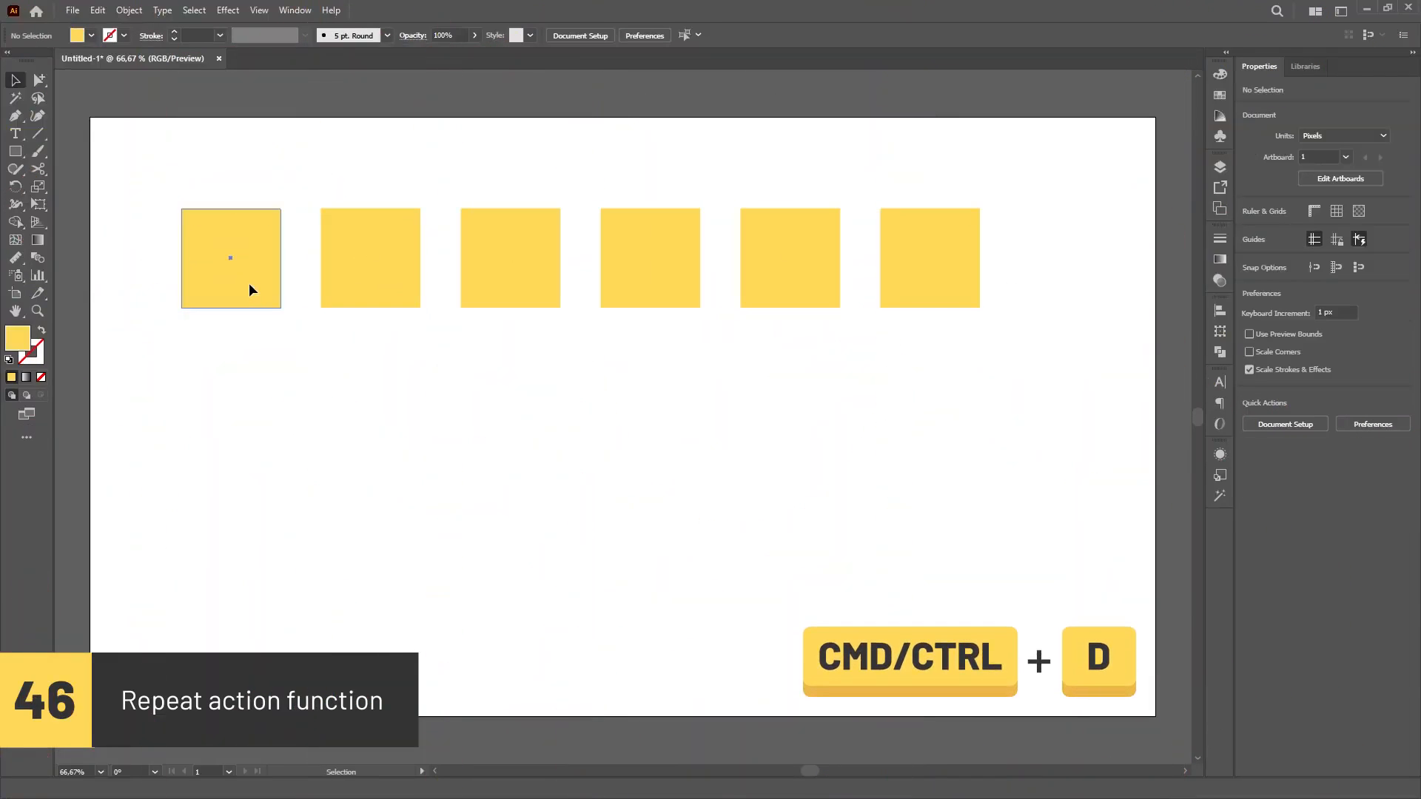
Move the first yellow square slightly down and repeat the same move on the other squares in the row.
left_click_drag(249, 282, 250, 317)
left_click(381, 296)
key("ctrl+d")
left_click(518, 288)
key("ctrl+d")
left_click(659, 278)
key("ctrl+d")
left_click(804, 268)
Rotate the first yellow square clockwise by about 10° and repeat the rotation on the remaining squares.
left_click(231, 271)
key("ctrl+d")
left_click(387, 327)
key("ctrl+d")
left_click(518, 319)
key("ctrl+d")
left_click(653, 326)
key("ctrl+d")
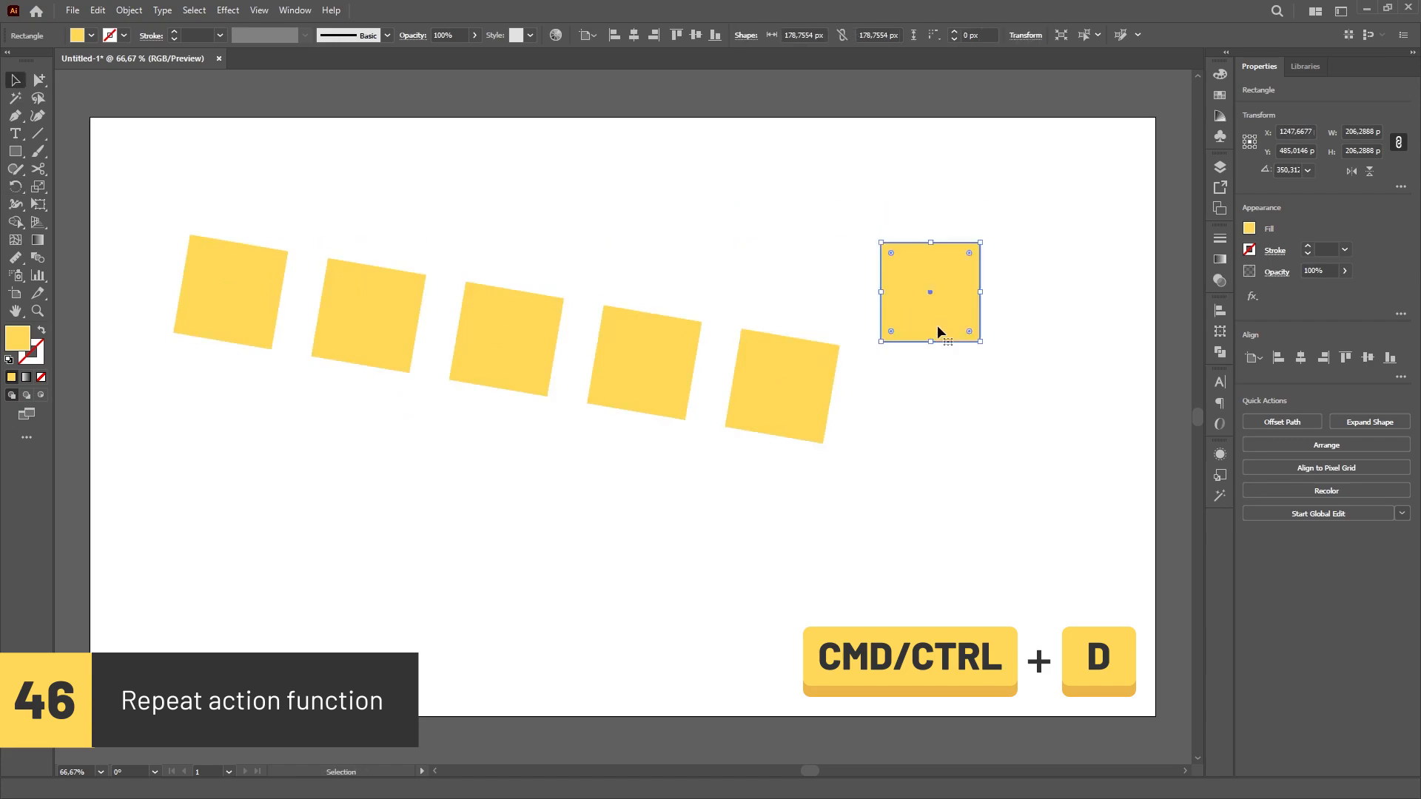
left_click(937, 326)
key("ctrl+d")
left_click(948, 597)
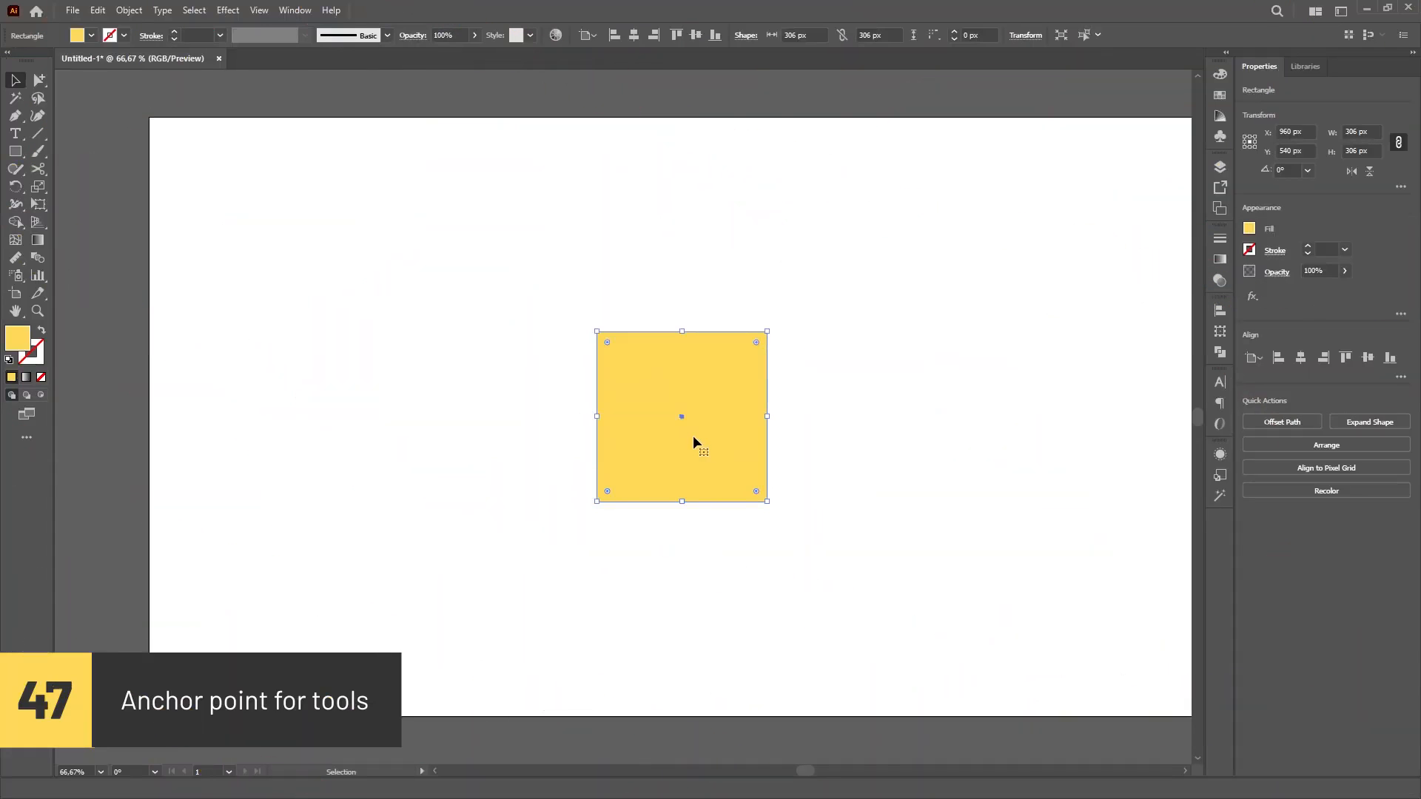
Rotate the yellow square with the Rotate tool around a custom anchor point outside its upper-left corner.
key("r")
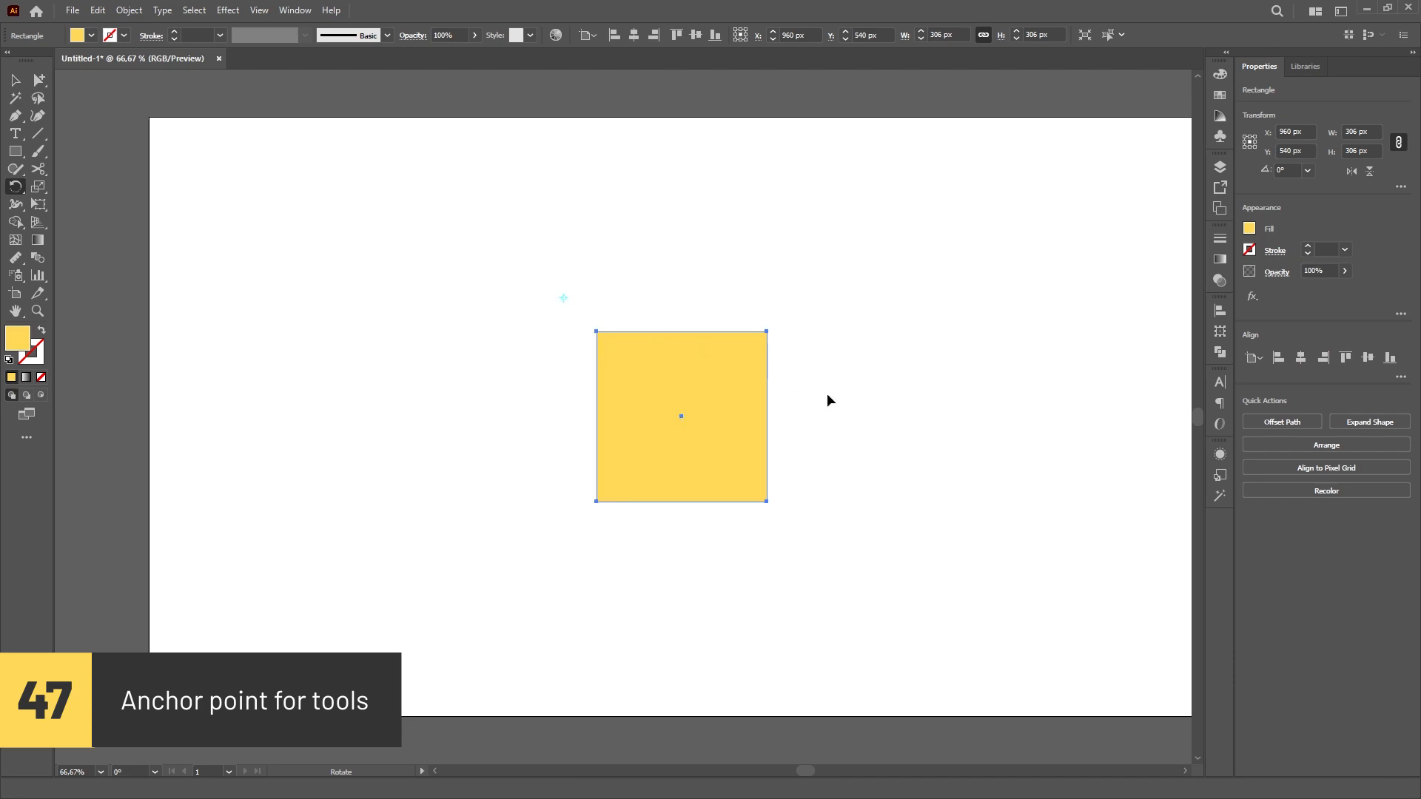
left_click_drag(888, 358, 867, 429)
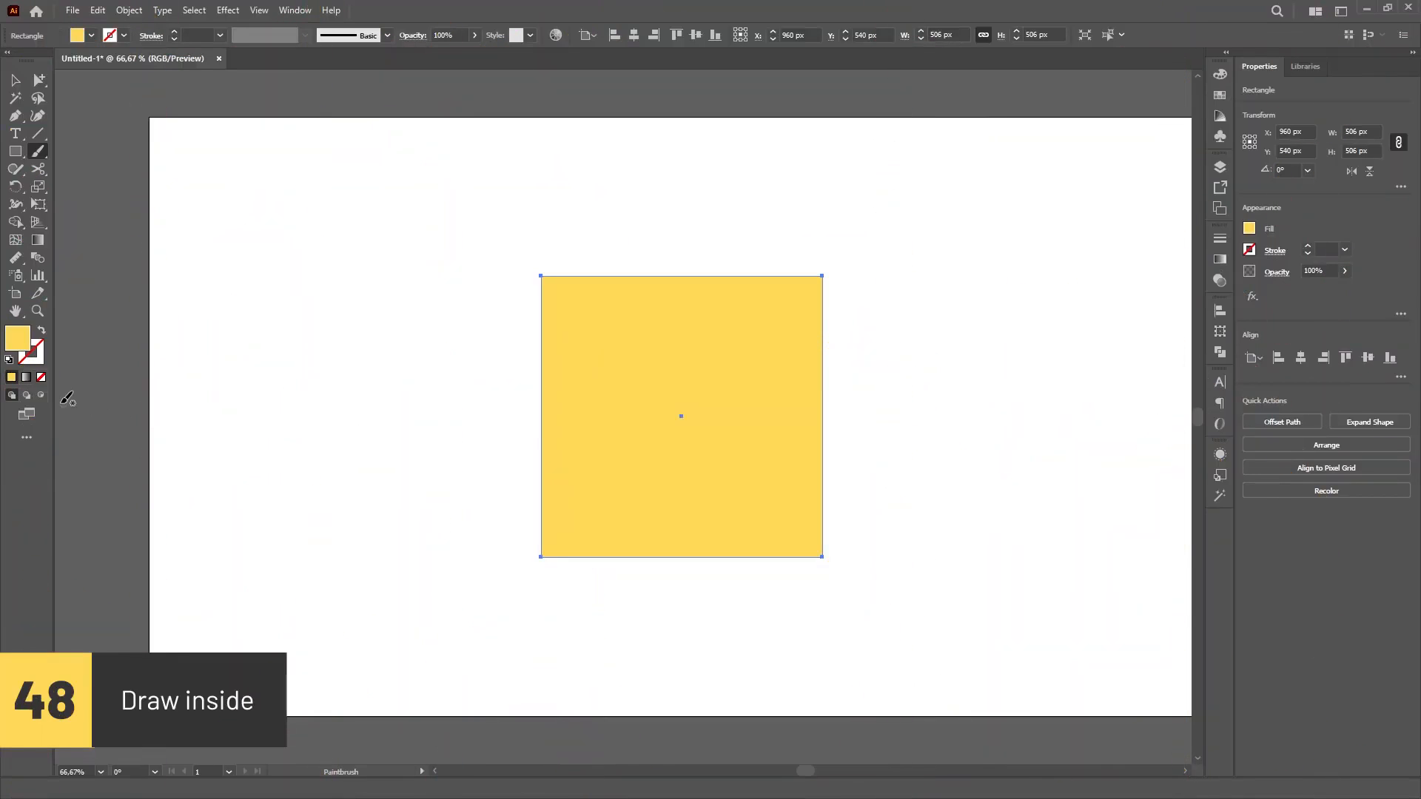
Enable Draw Inside for the yellow square, choose the purple swatch, and paint a Paintbrush stroke across the square.
left_click(41, 394)
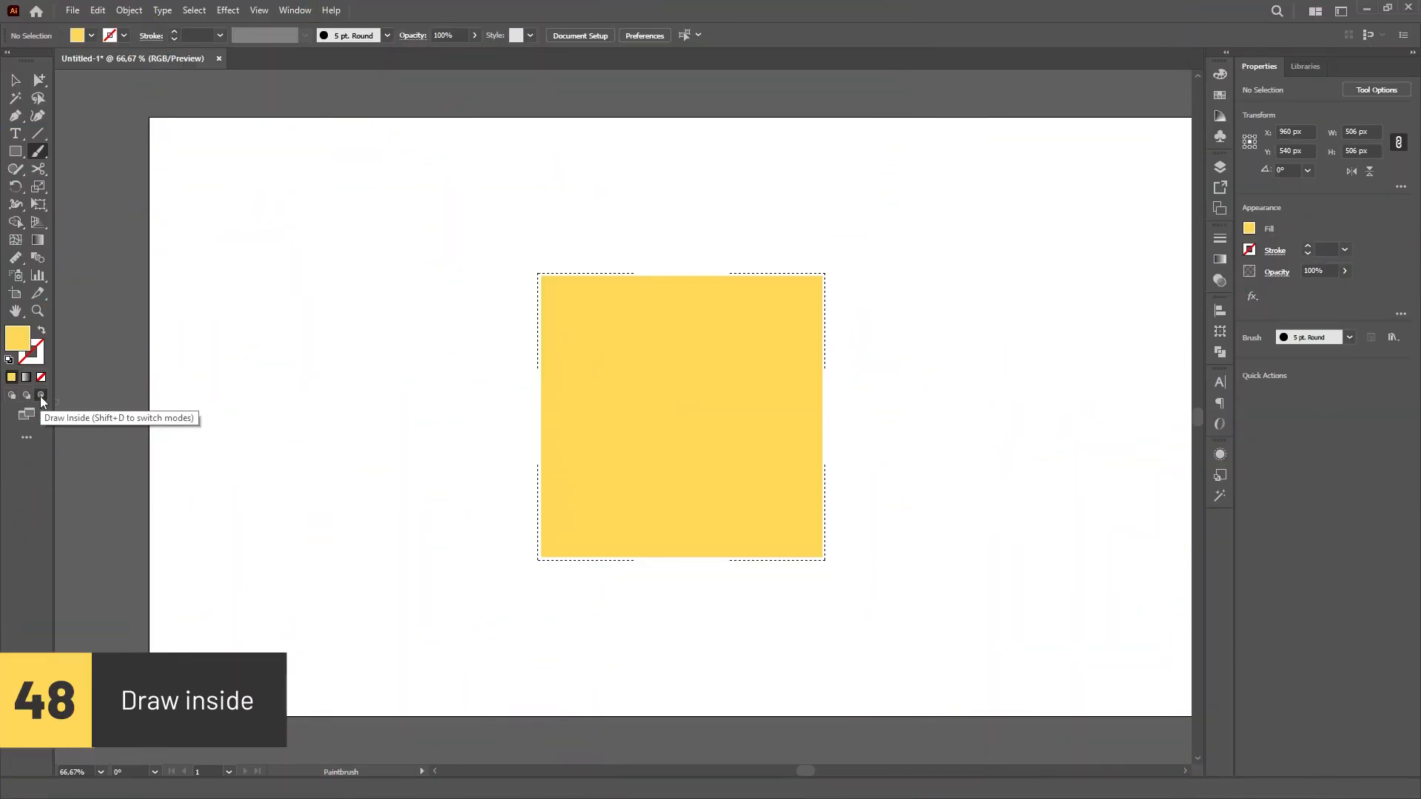
left_click(1251, 231)
left_click(1110, 348)
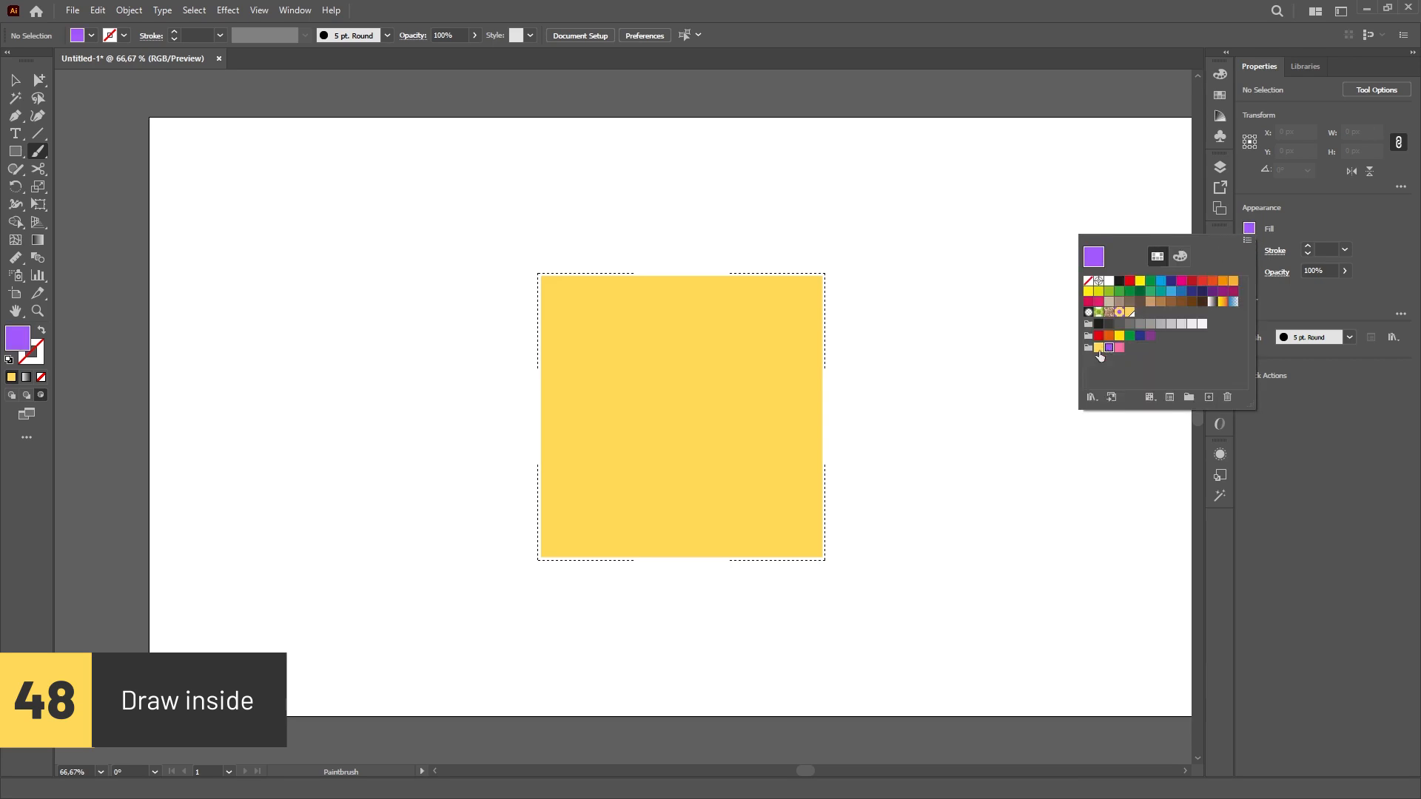
left_click(522, 324)
mouse_move(526, 310)
left_mouse_down()
mouse_move(528, 358)
mouse_move(629, 300)
mouse_move(769, 254)
mouse_move(509, 552)
mouse_move(866, 418)
left_mouse_up()
key("v")
left_click(951, 465)
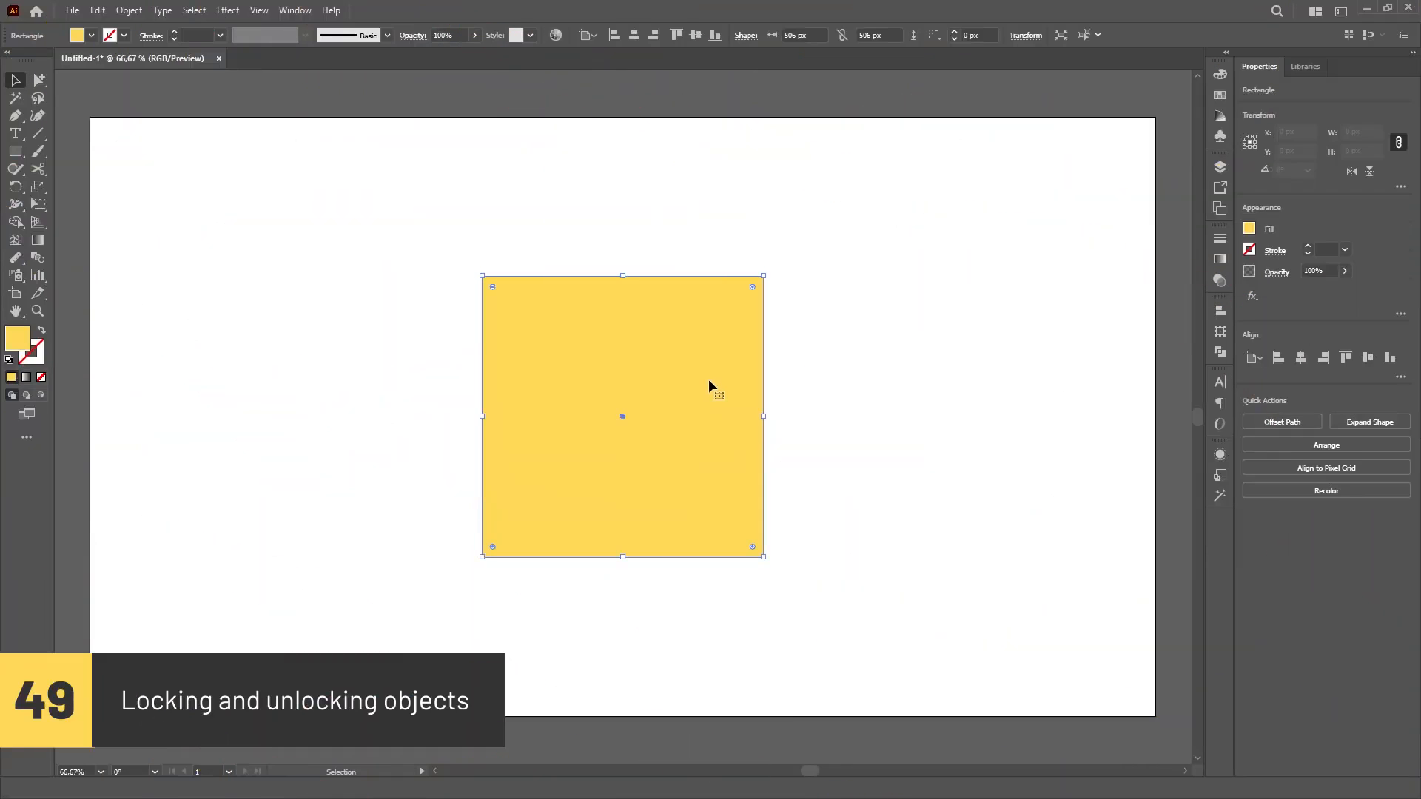
Lock the yellow square, test it with marquee selections and in the layer list, and unlock it.
key("ctrl+2")
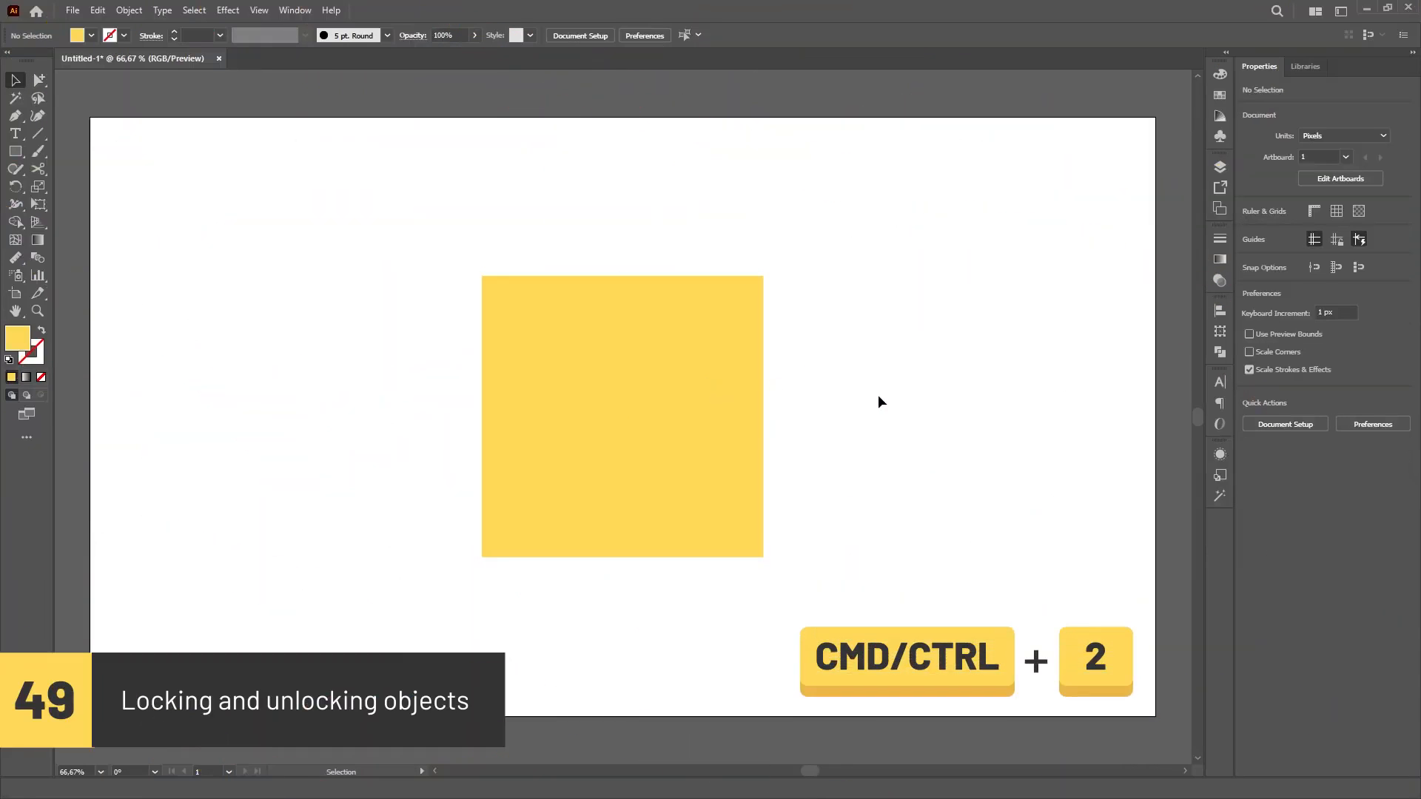
left_click_drag(845, 225, 362, 620)
left_click_drag(458, 226, 776, 642)
left_click(1219, 167)
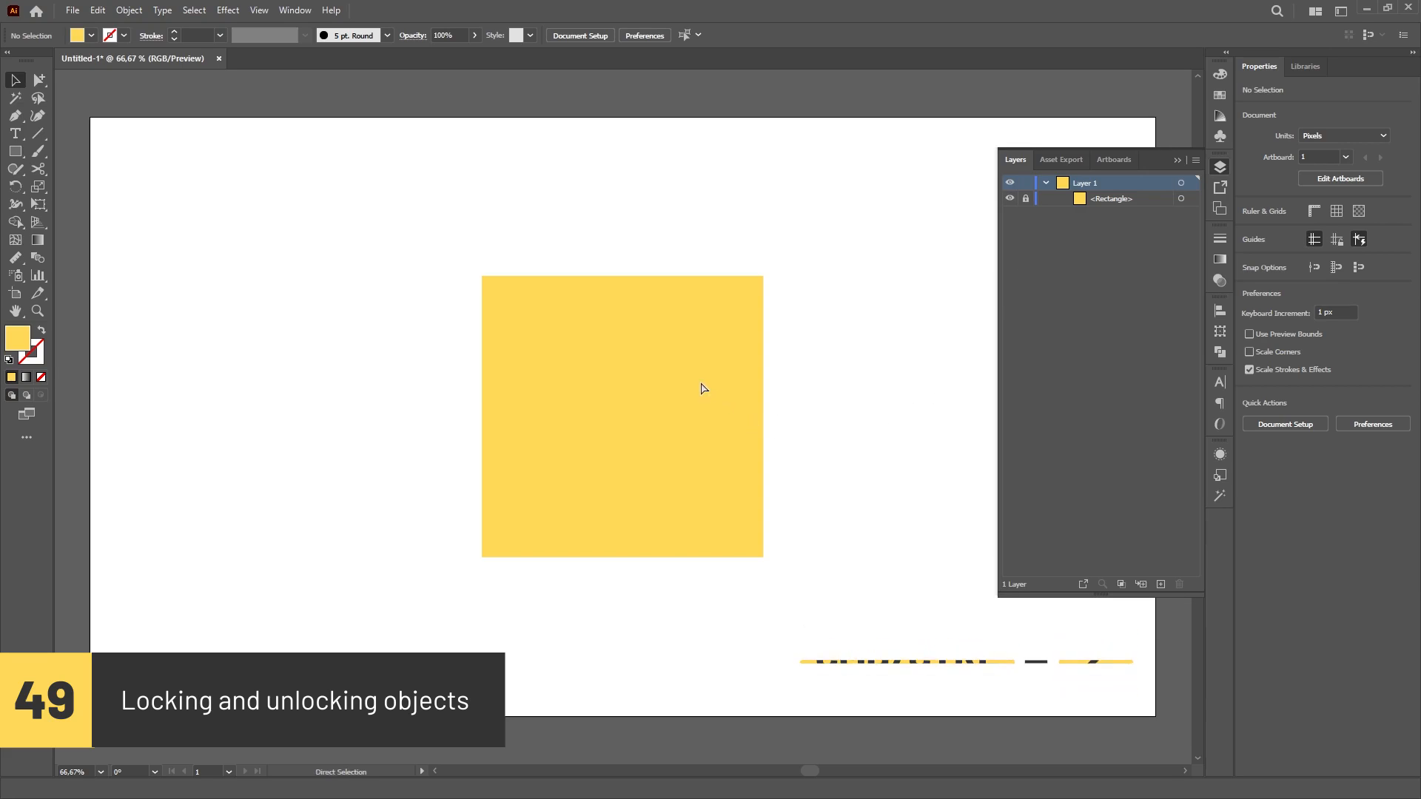
key("ctrl+alt+2")
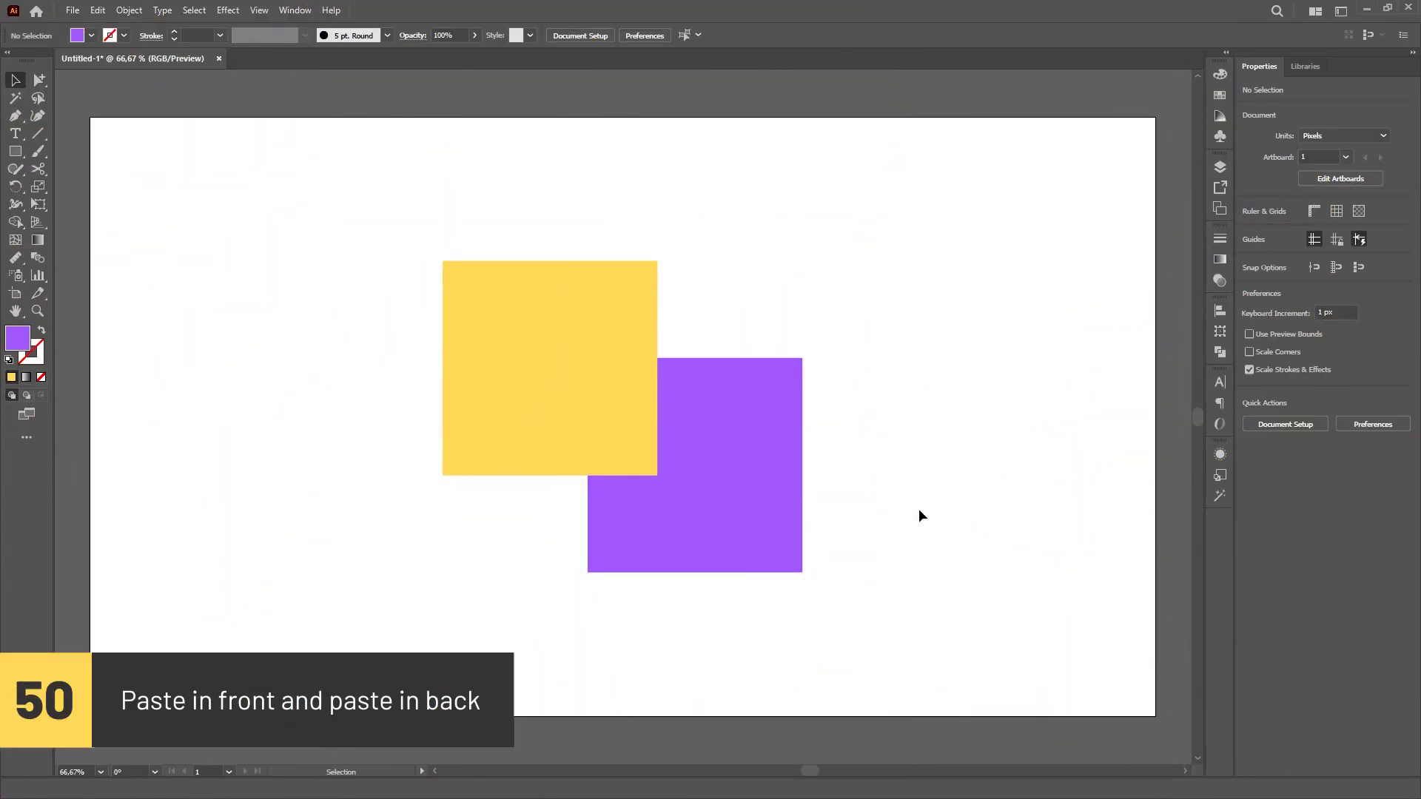
Cut the purple square and paste it in front of the yellow square, then cut it again and paste it in back.
left_click(775, 452)
key("ctrl+x")
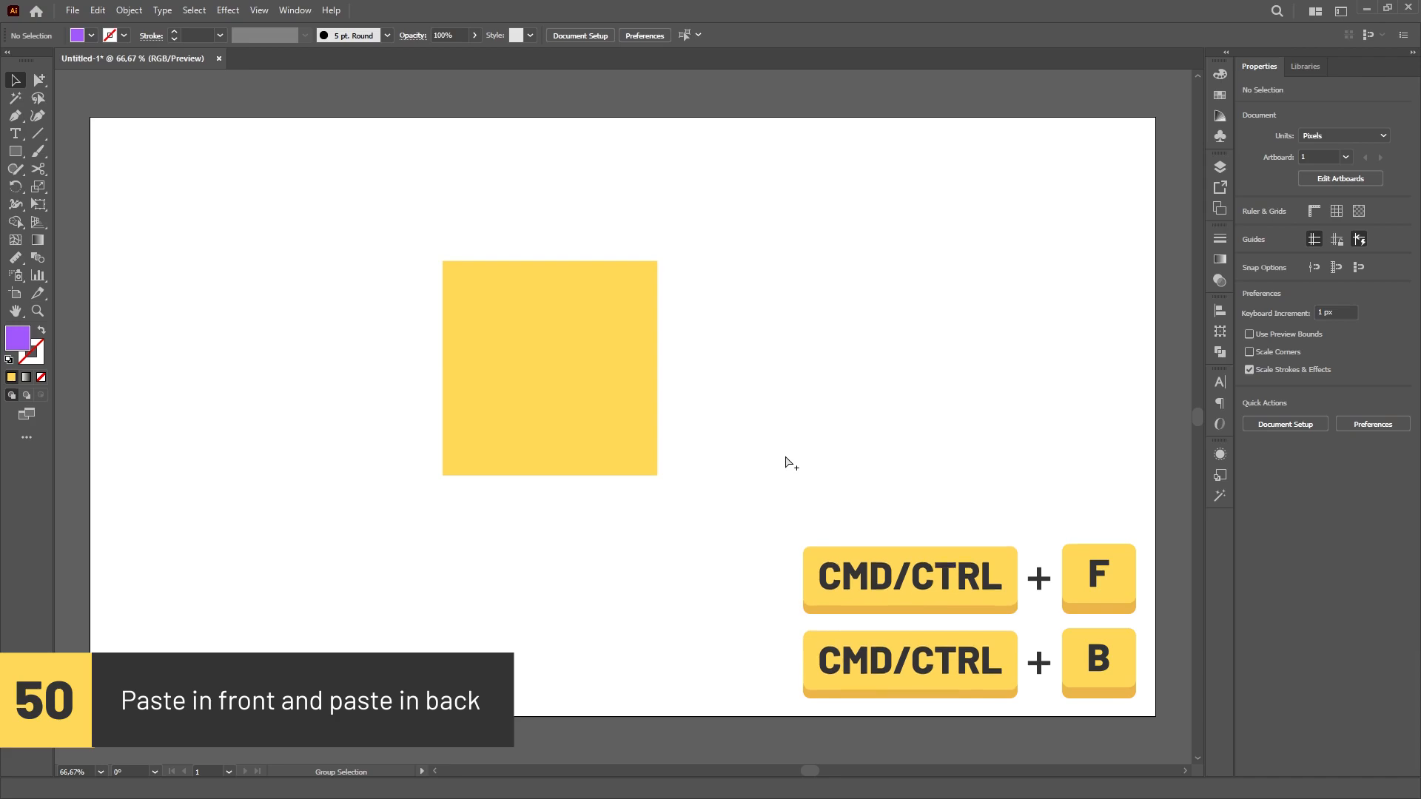
key("ctrl+f")
key("ctrl+x")
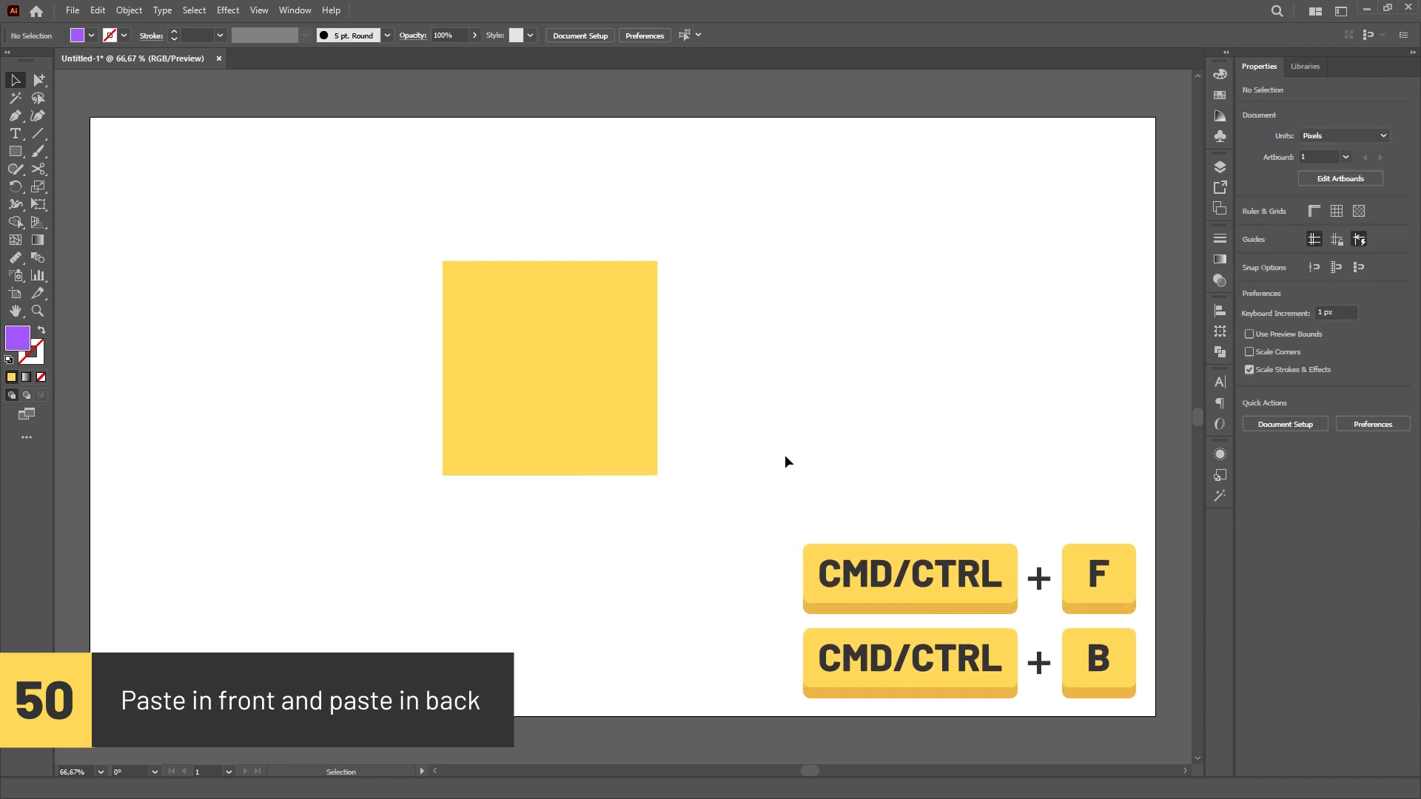
key("ctrl+b")
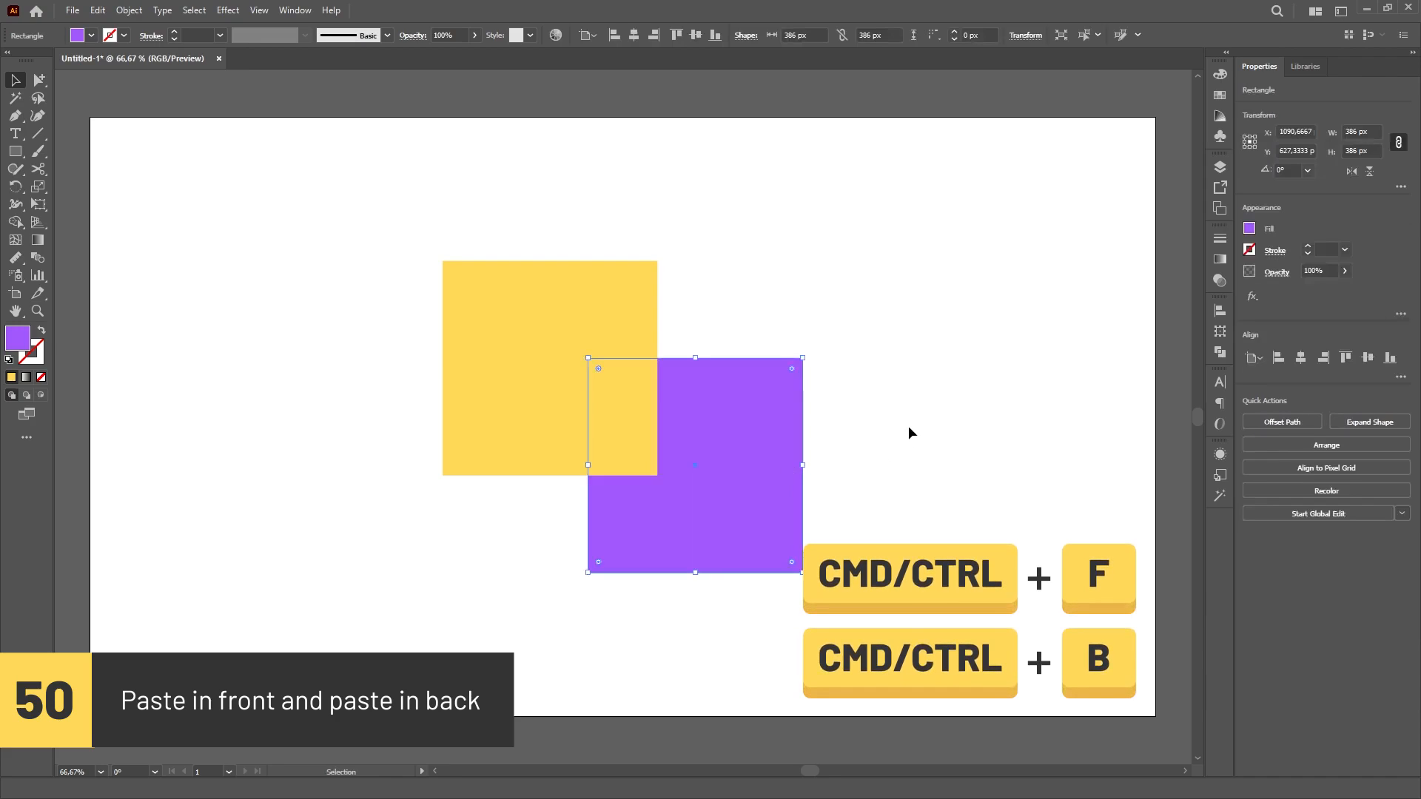